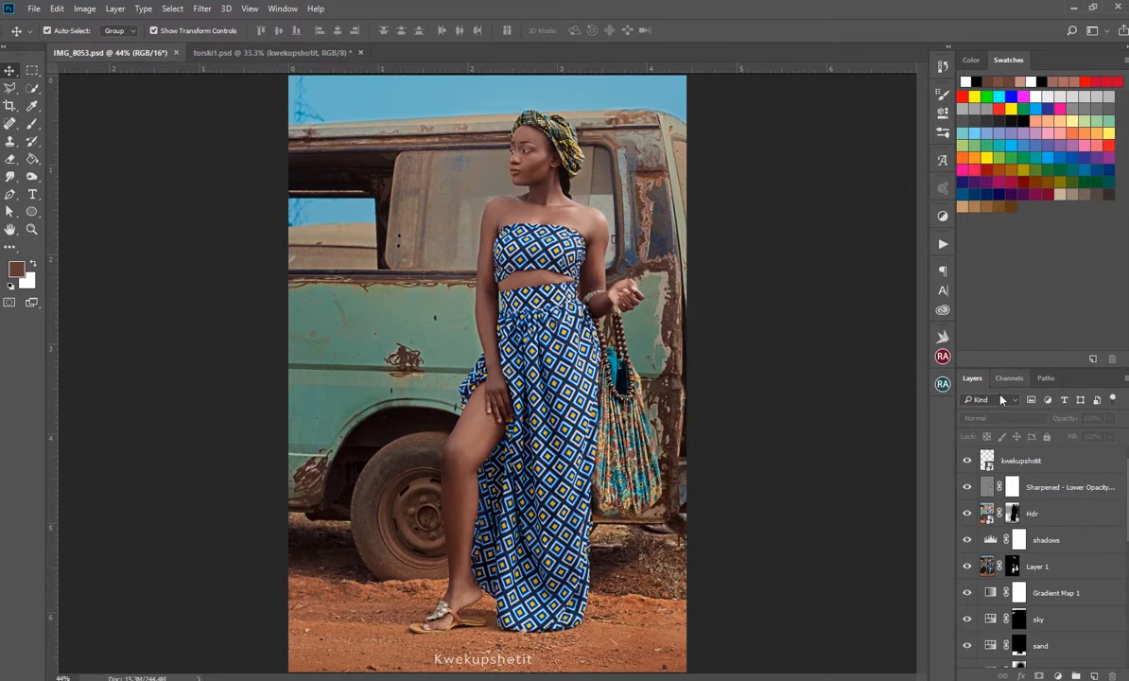
Step: Hide the watermark text layer at the top of the layer stack
scroll(1057, 510, down, 2)
scroll(1057, 511, up, 2)
scroll(1057, 511, down, 5)
scroll(1056, 510, up, 3)
scroll(1057, 510, up, 2)
click(1064, 462)
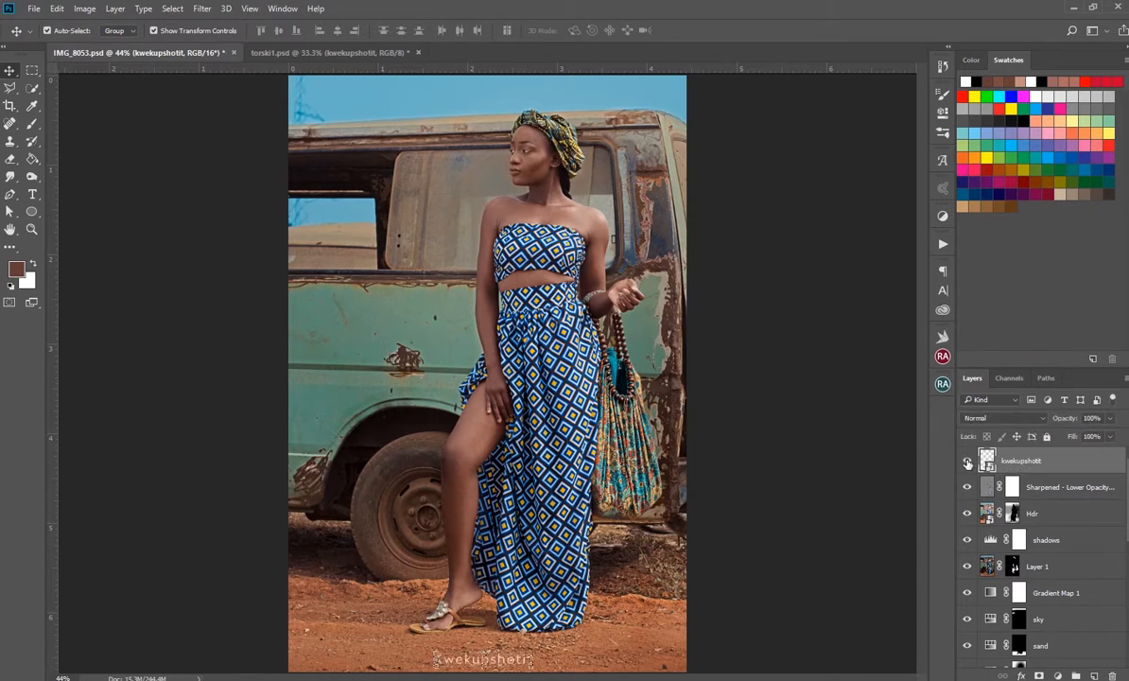
click(968, 462)
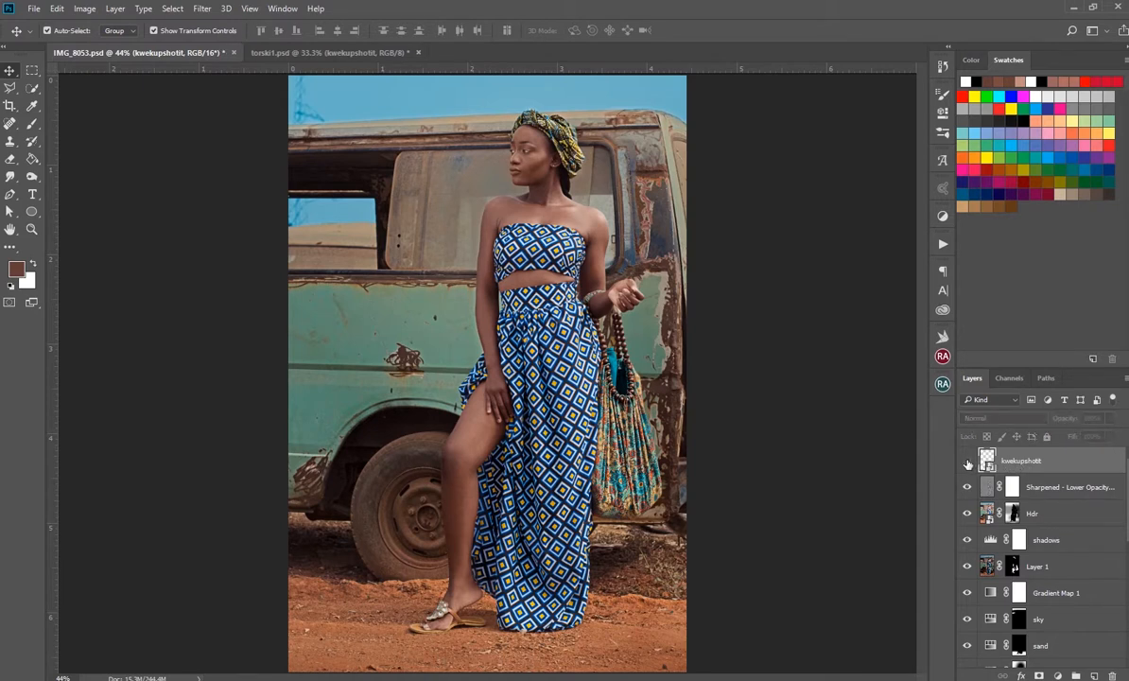
Step: Compare the photo with and without the Sharpened - Lower Opacity layer, and leave that layer hidden
click(1038, 488)
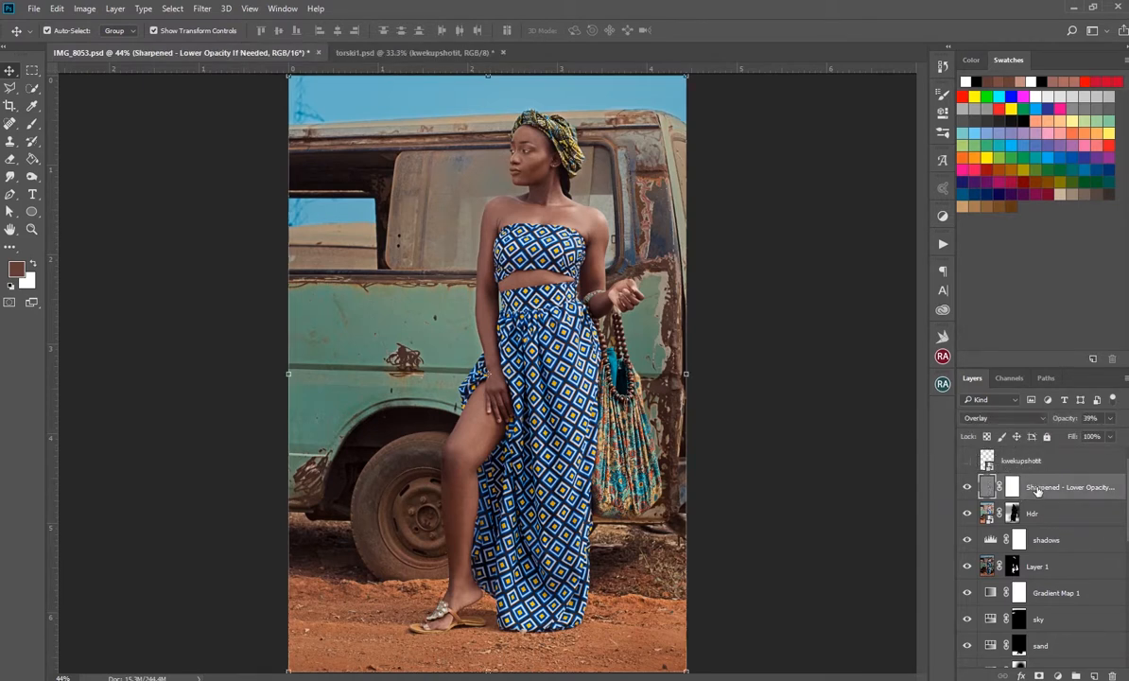
click(968, 487)
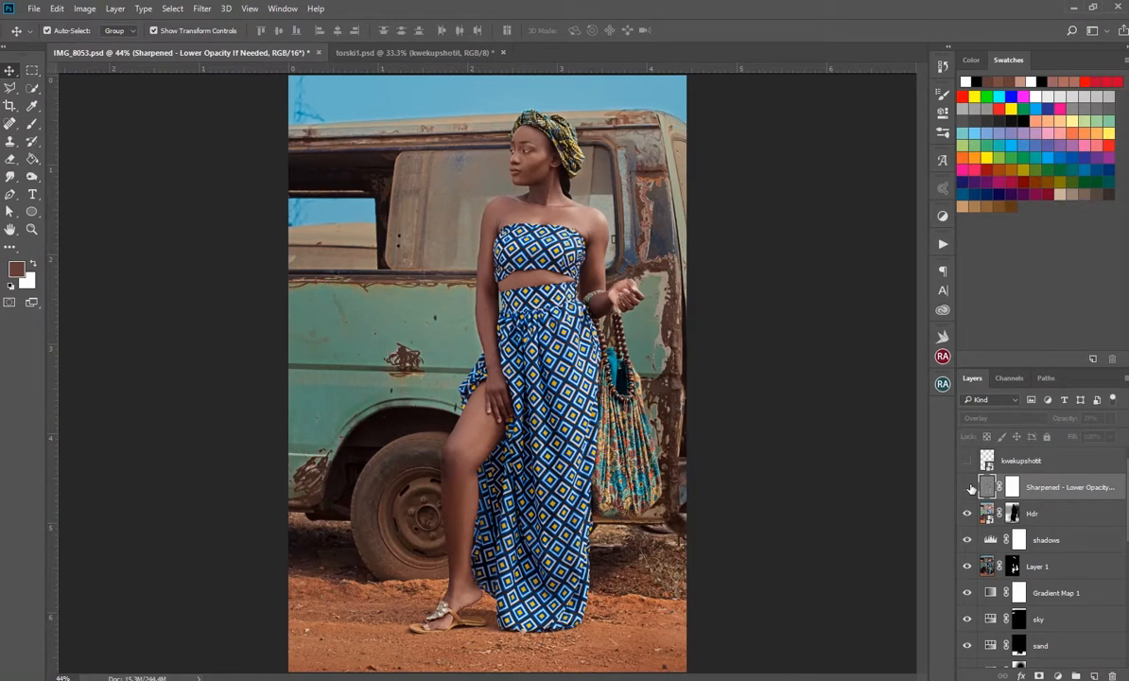
click(968, 487)
click(968, 487)
click(968, 486)
click(968, 486)
click(968, 487)
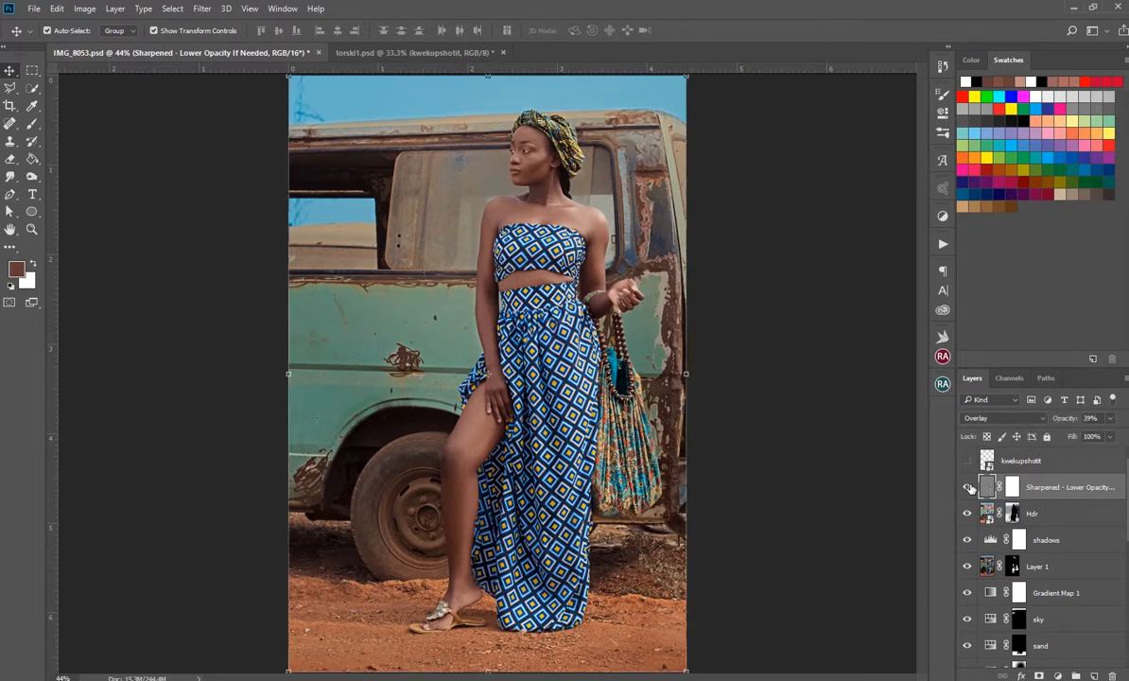
click(968, 487)
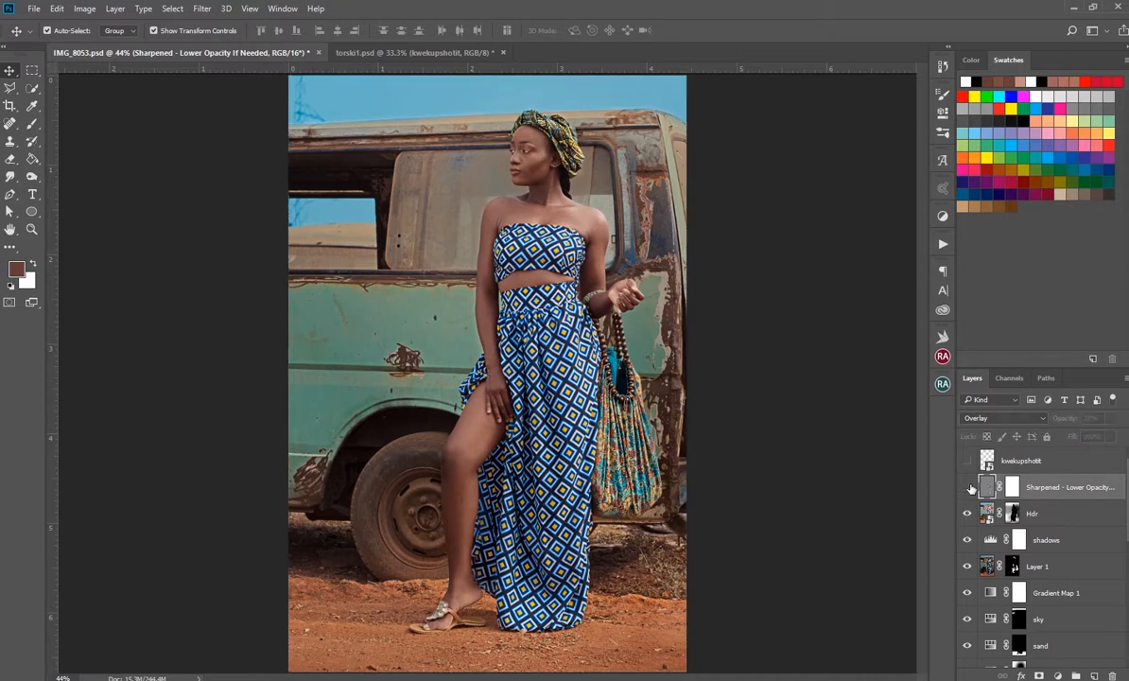
Step: Compare the photo with and without the Hdr layer's effect, and leave the Hdr layer hidden
click(1043, 517)
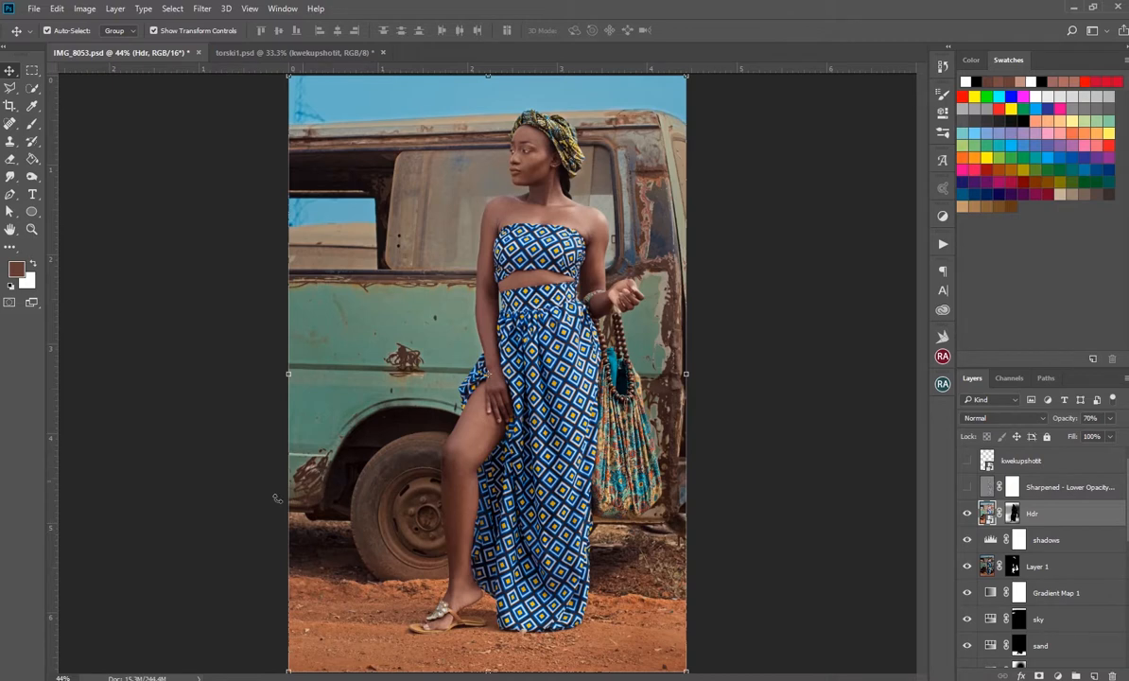
click(966, 512)
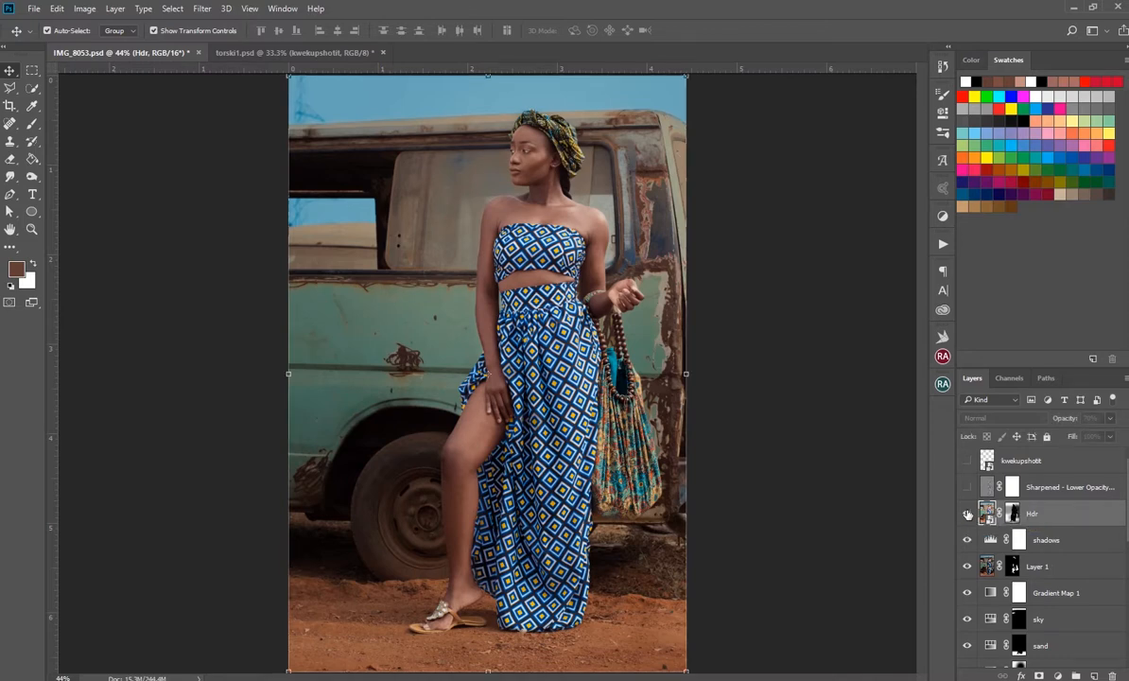
click(967, 512)
click(966, 512)
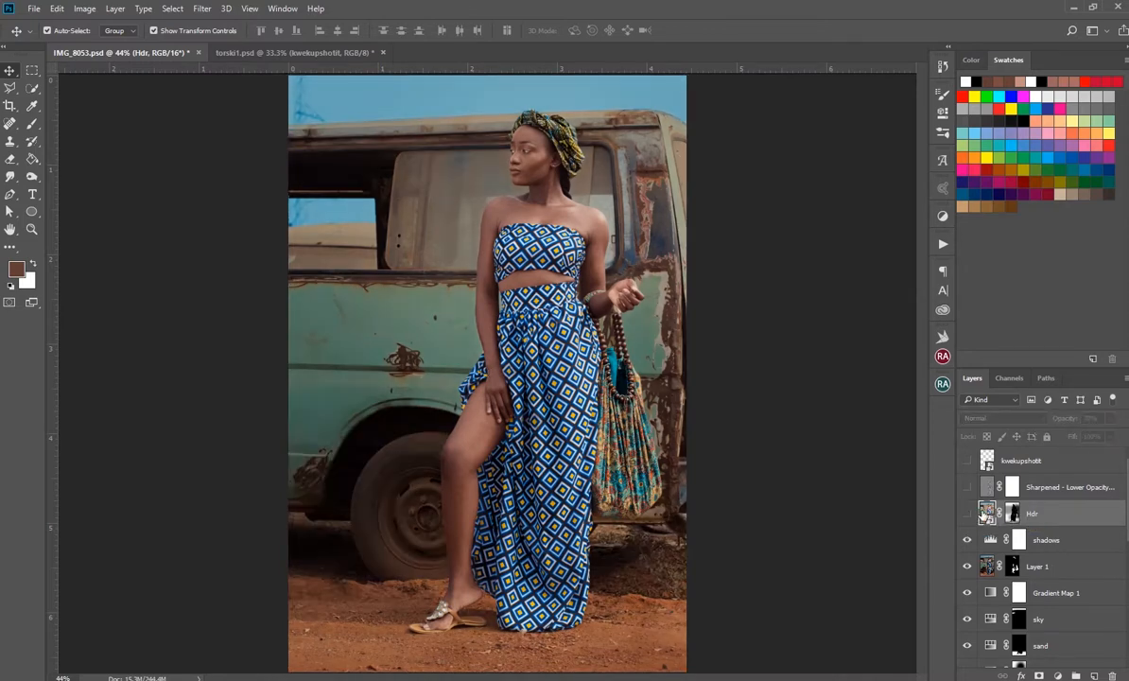
Step: Compare the photo with and without the shadows adjustment layer, and leave that layer hidden
scroll(1049, 535, down, 1)
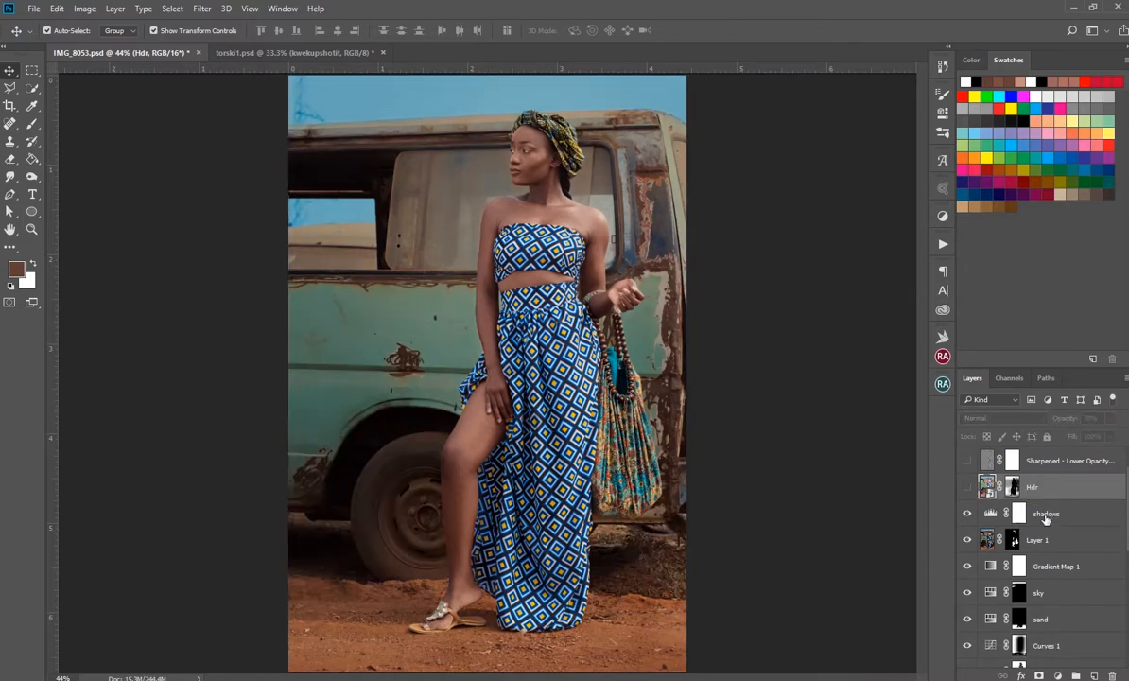
click(1011, 513)
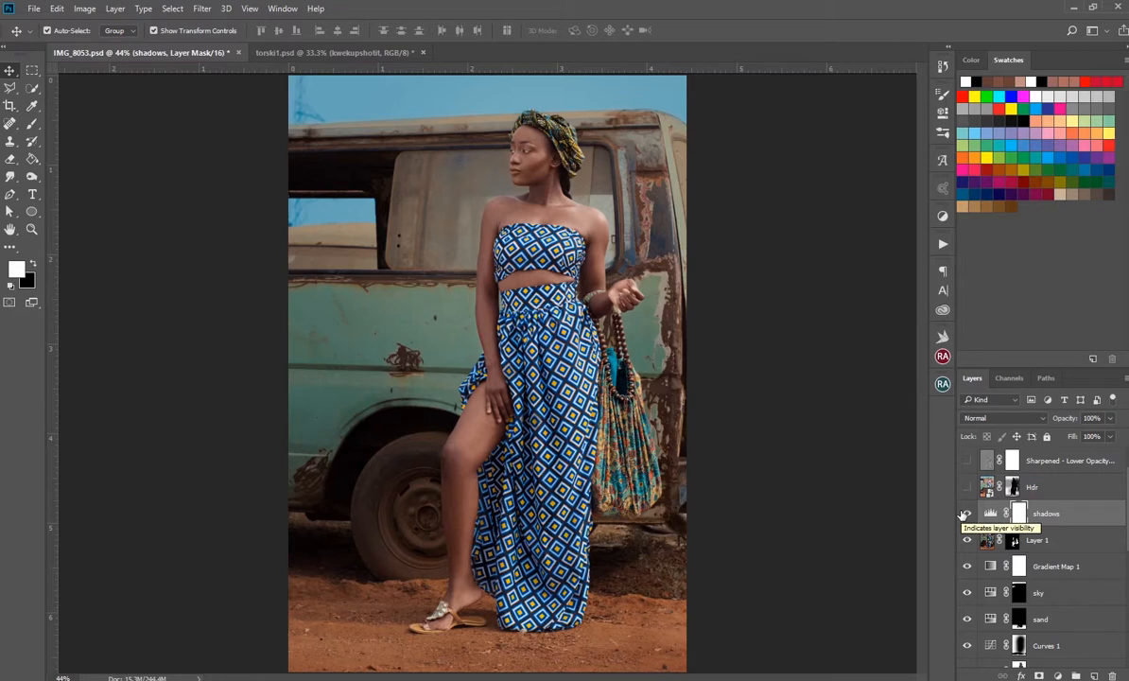
click(965, 514)
click(966, 514)
click(965, 513)
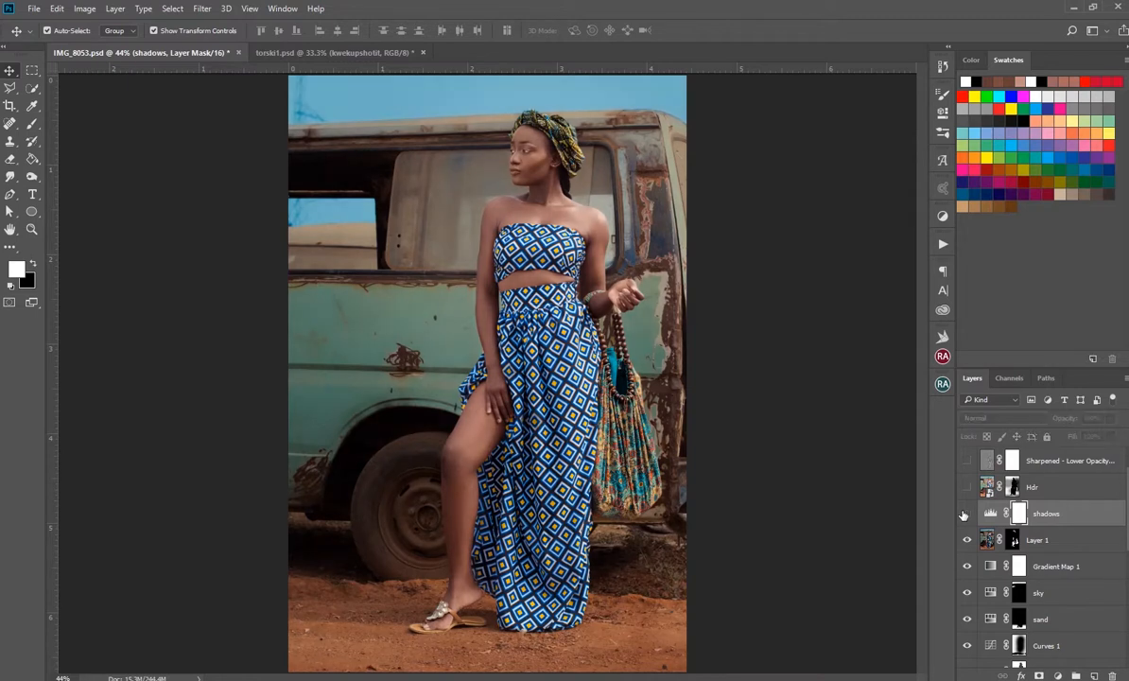
click(965, 513)
click(965, 513)
Step: Toggle the visibility of Layer 1 to examine its masked effect on the photo, leaving it shown
click(988, 540)
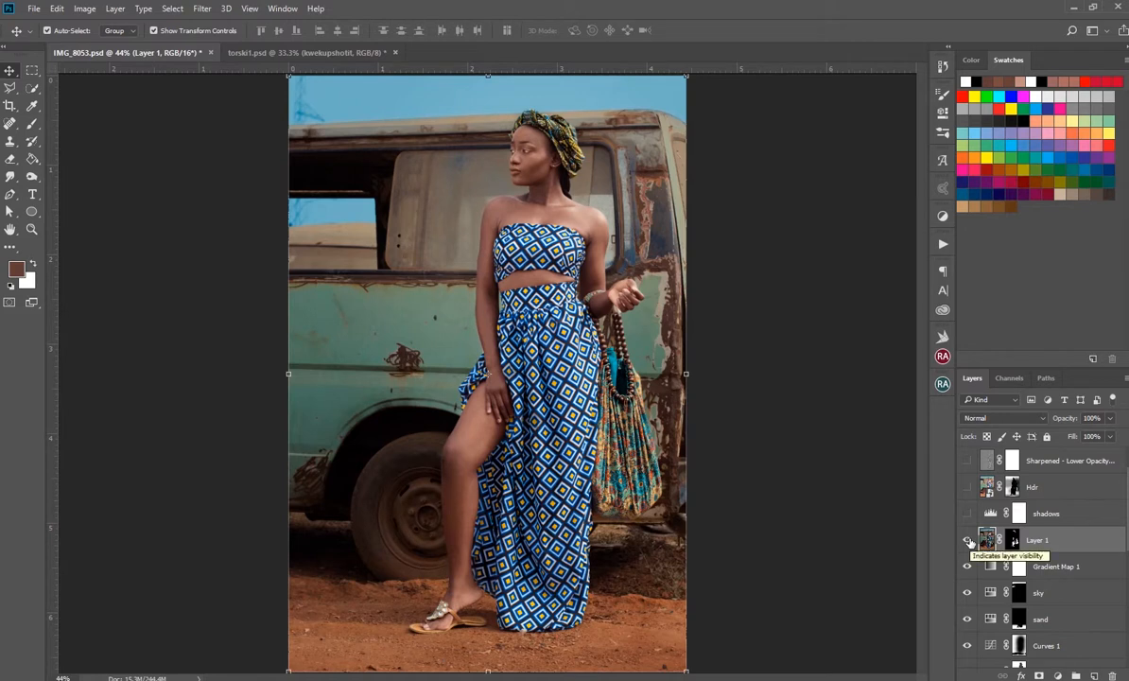
click(968, 539)
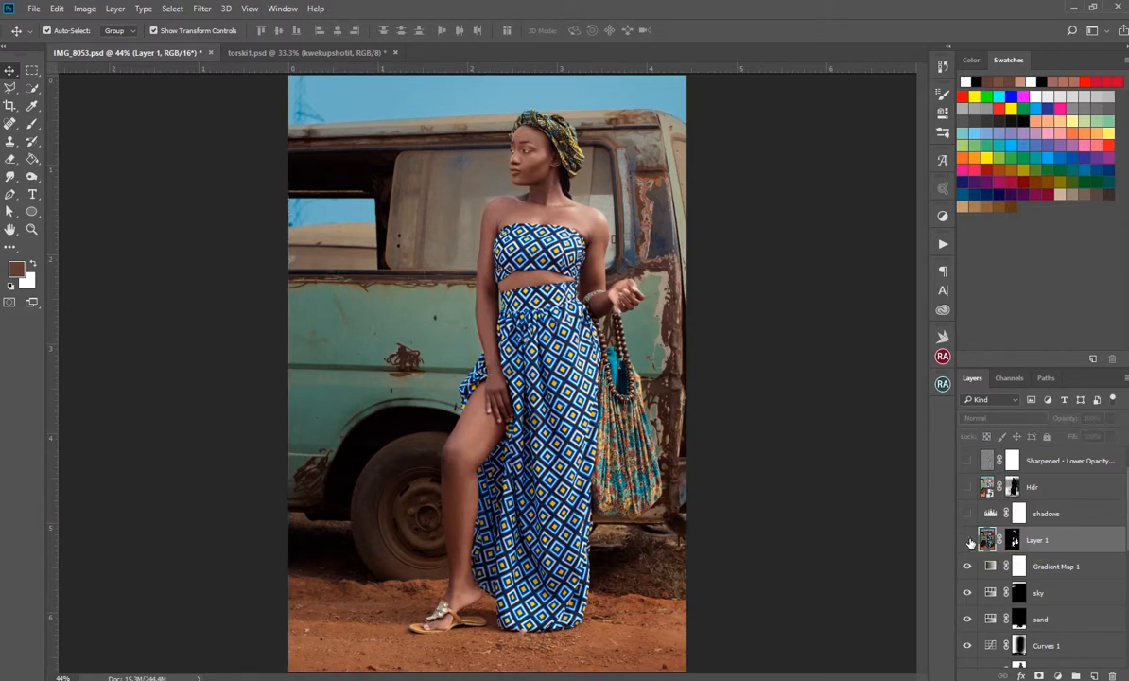
click(967, 540)
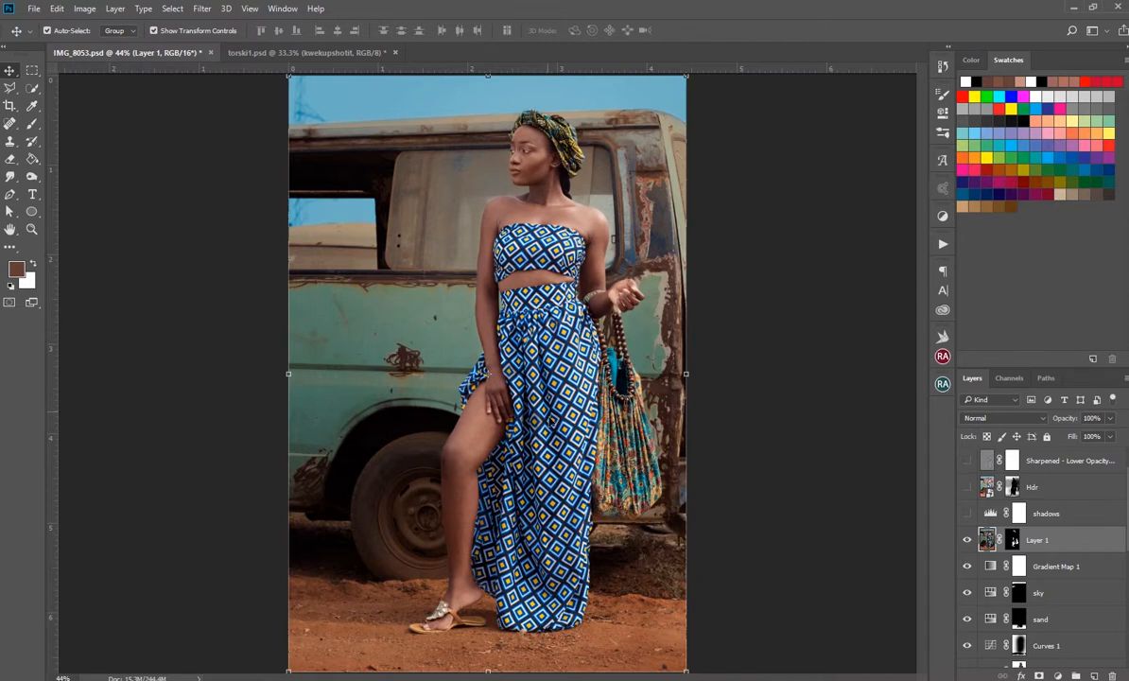
click(967, 540)
click(967, 540)
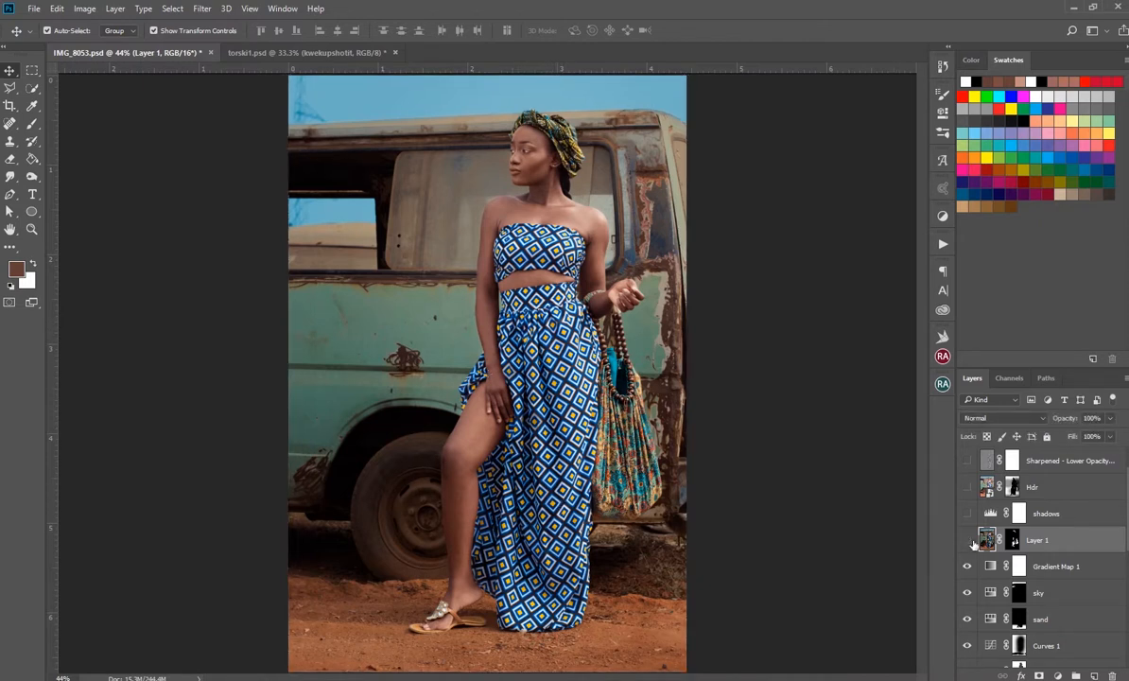
click(969, 542)
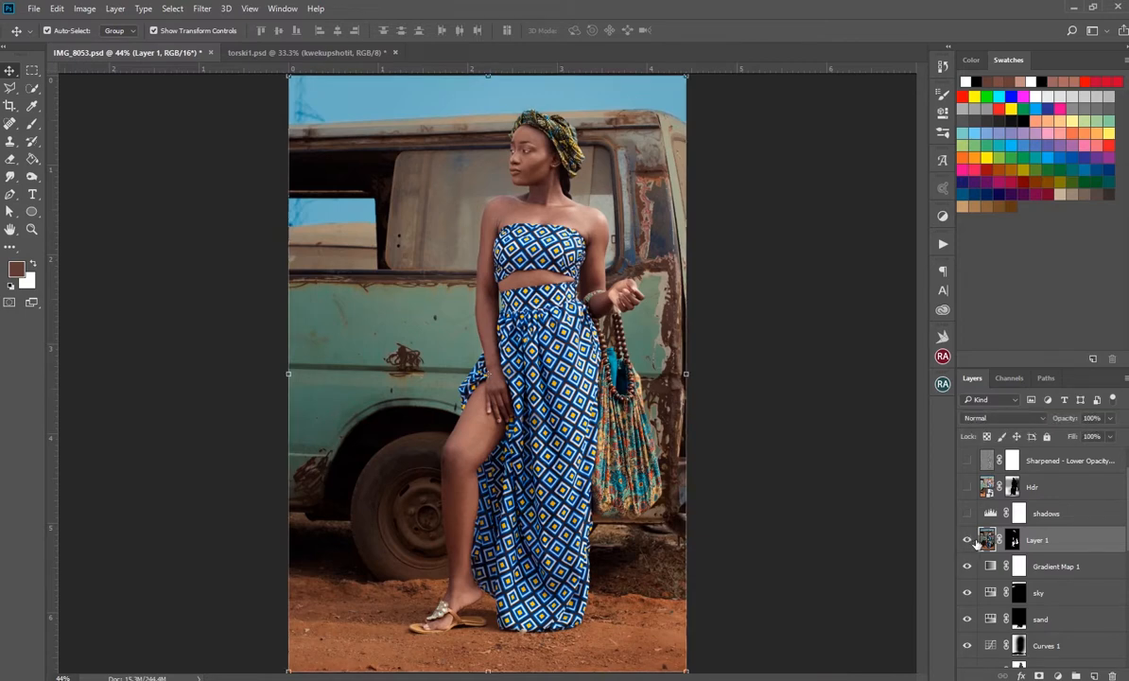
Step: Apply the Camera Raw filter to Layer 1 with Clarity set to +100
click(212, 9)
click(236, 86)
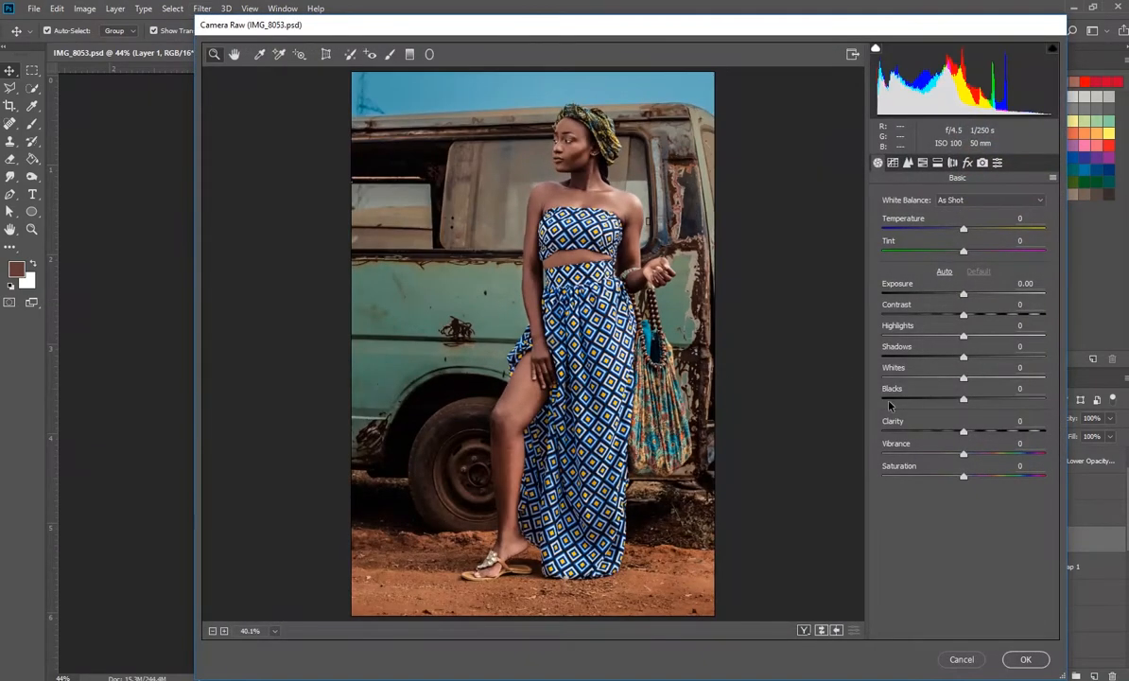
drag(963, 431, 1056, 432)
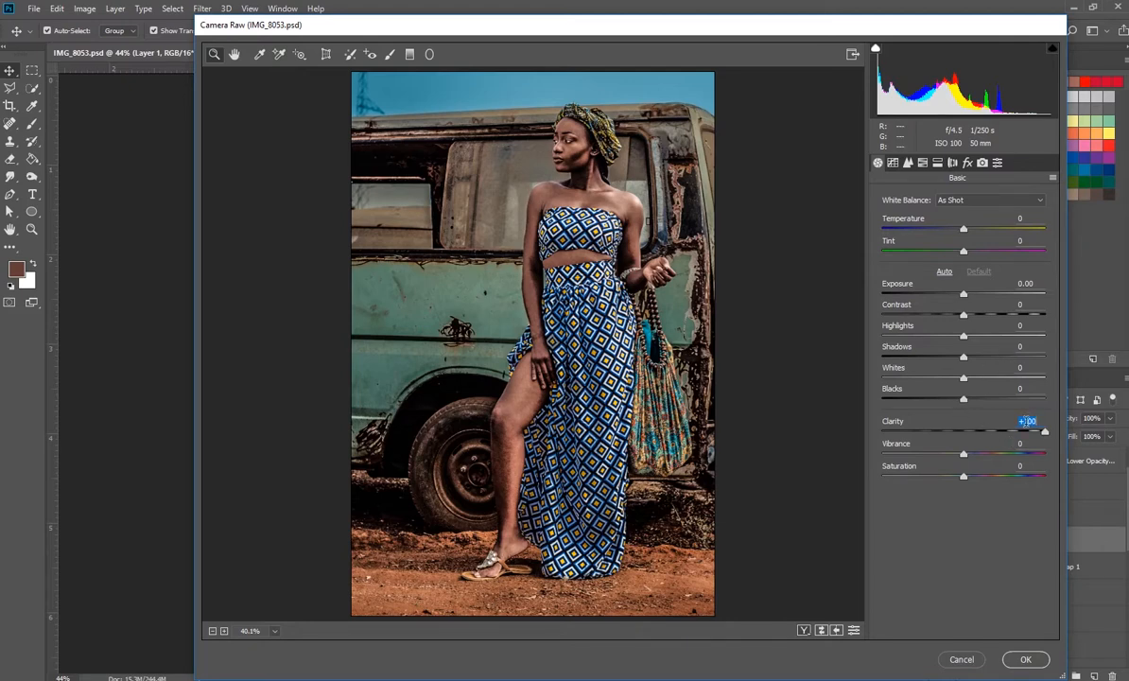
click(1021, 663)
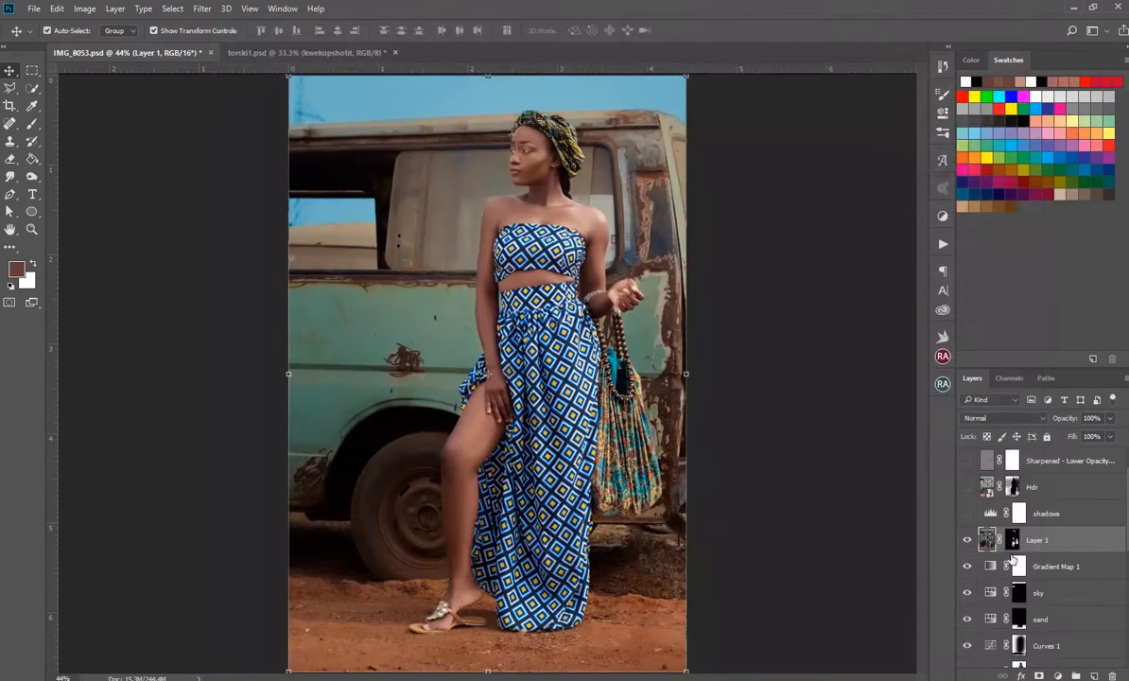
Step: Select Layer 1's mask and compare the photo with the layer hidden and shown, leaving it shown
click(1015, 540)
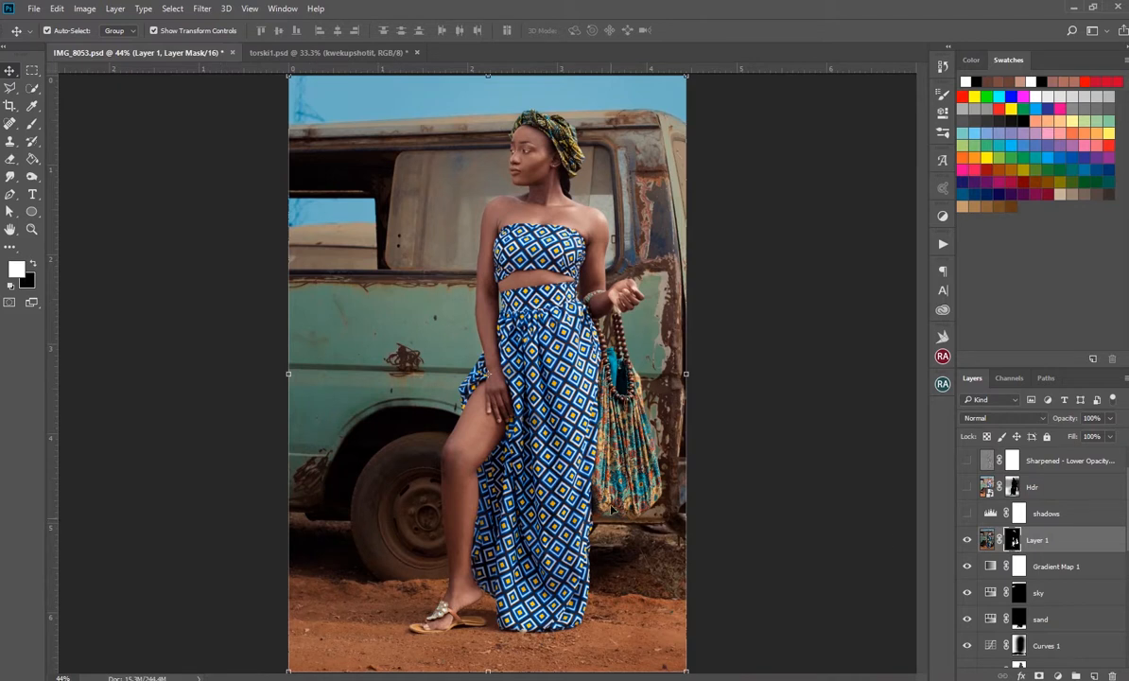
click(966, 540)
click(967, 541)
click(967, 541)
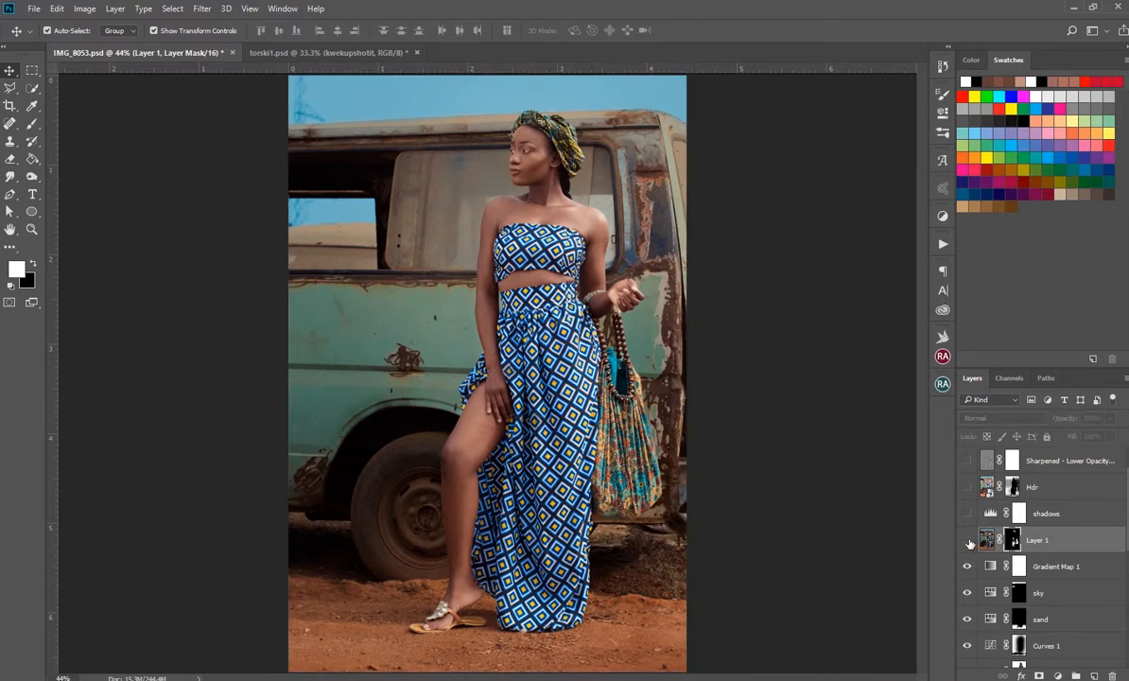
click(966, 540)
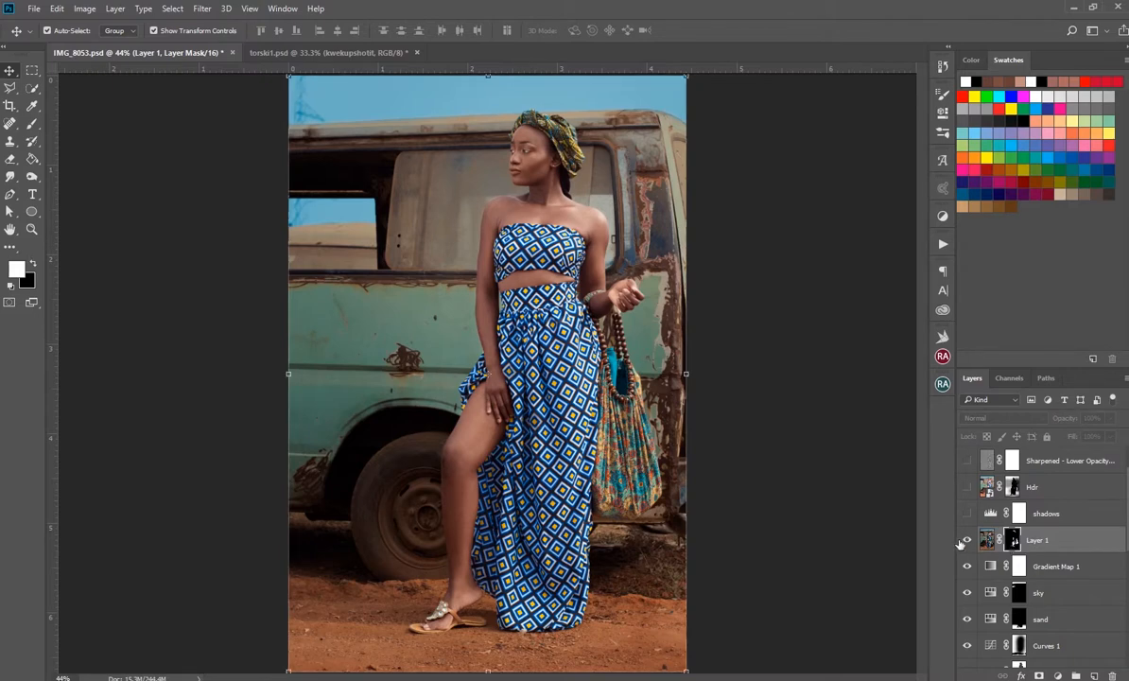
Step: Temporarily disable Layer 1's mask to view the unmasked effect, then re-enable it and compare the layer hidden and shown
right_click(1012, 541)
click(997, 550)
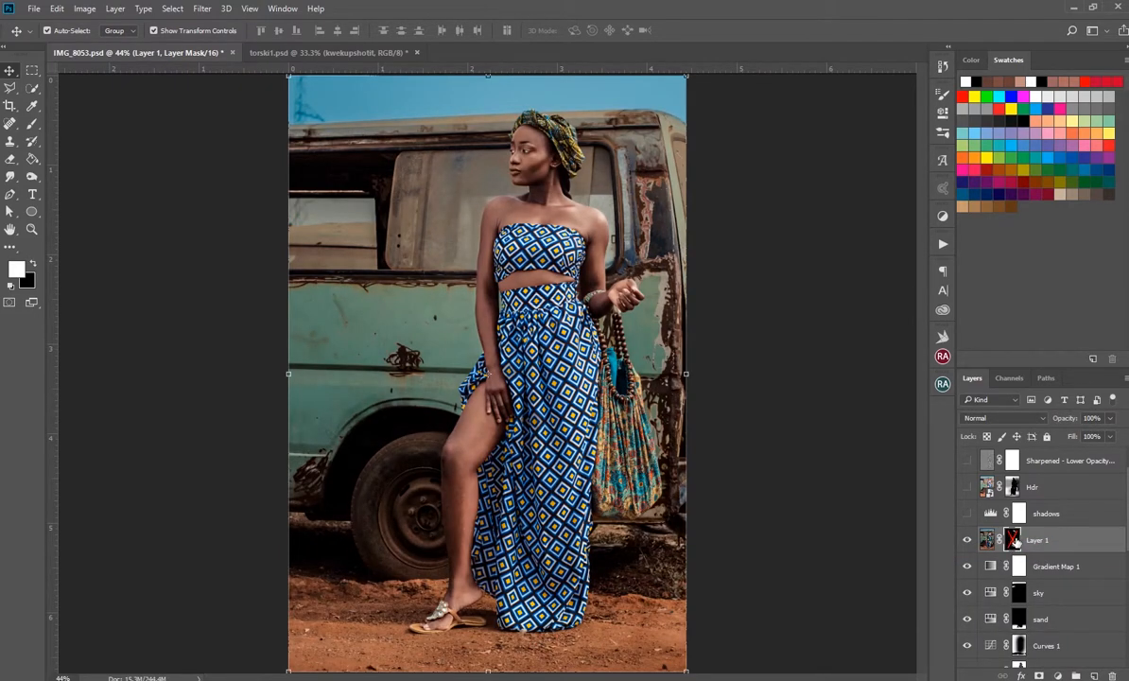
click(1011, 540)
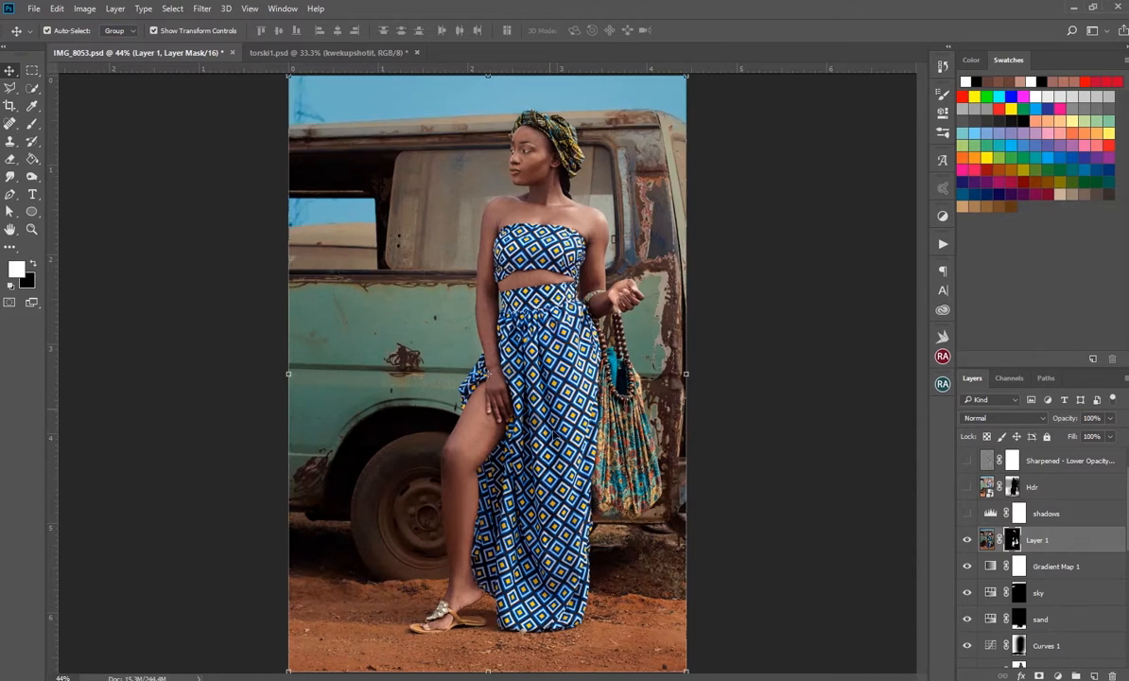
click(969, 539)
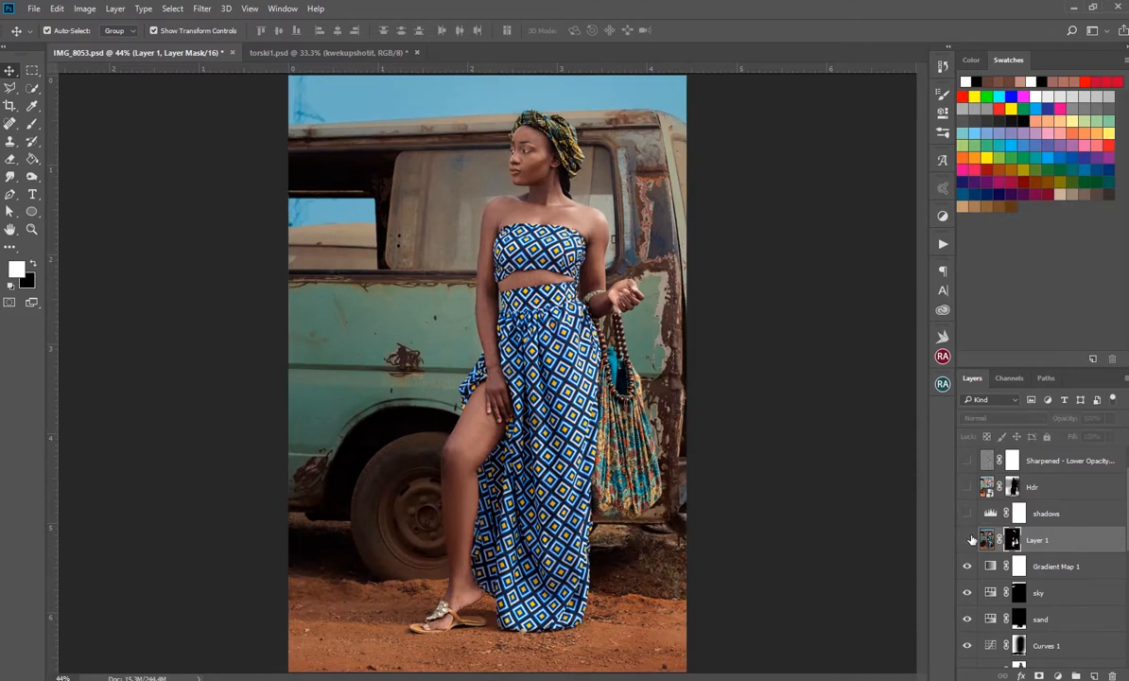
click(969, 539)
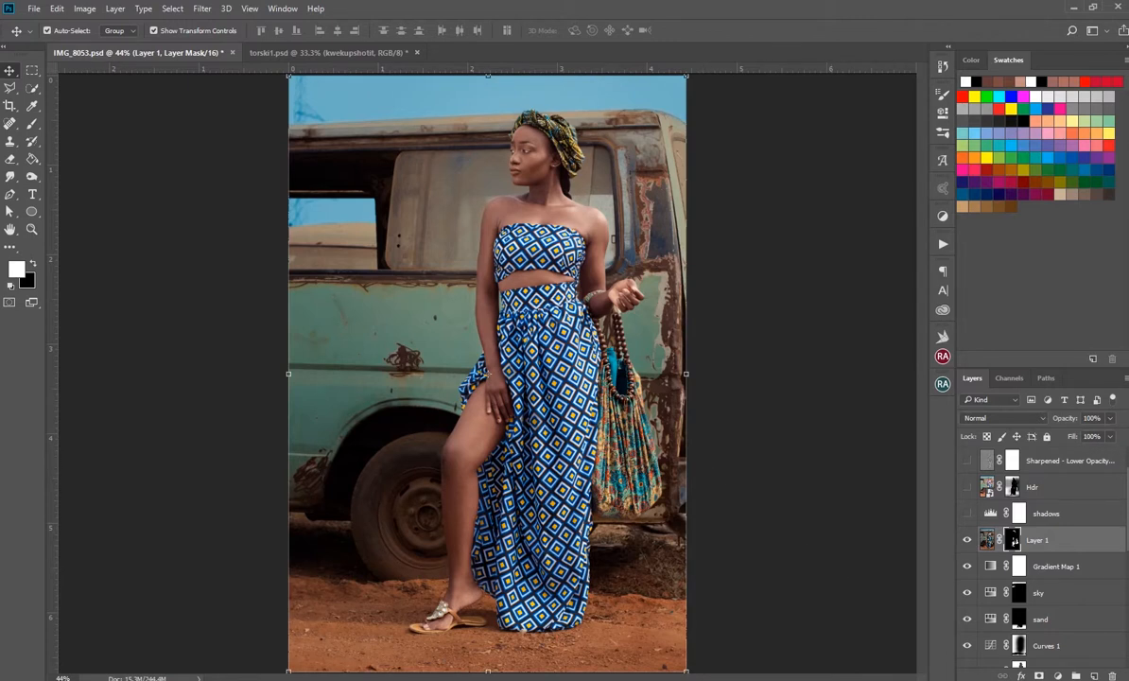
Step: Toggle the Gradient Map 1 layer's visibility to compare the photo's colour toning with and without it
scroll(977, 553, down, 2)
click(988, 513)
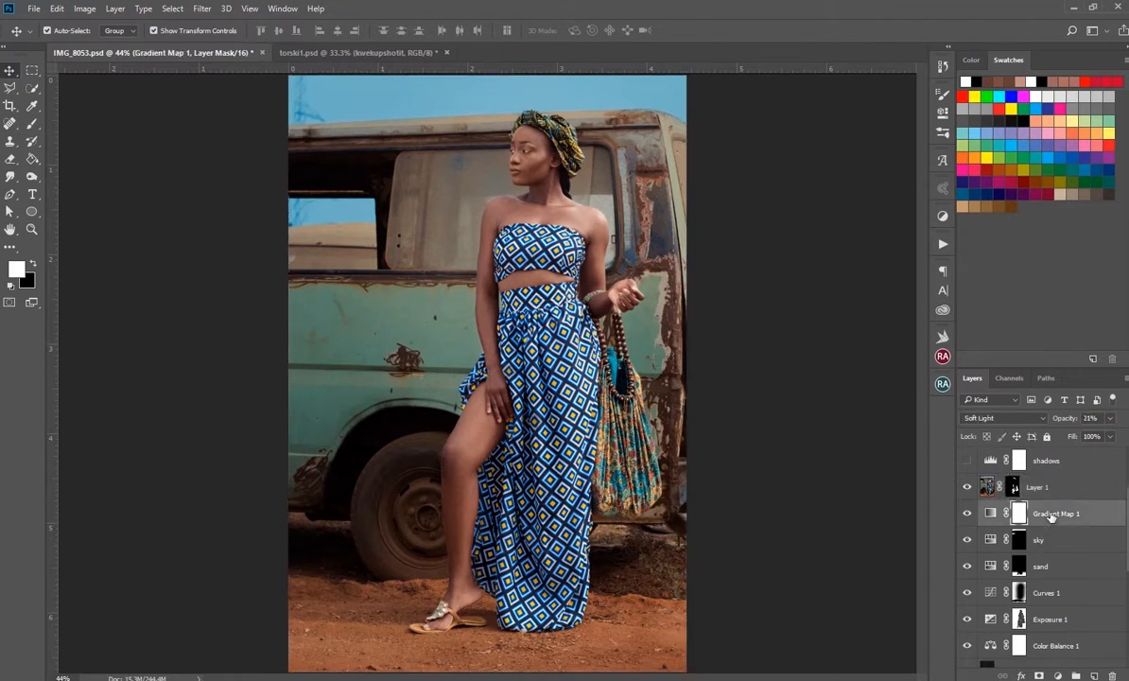
click(968, 515)
click(968, 515)
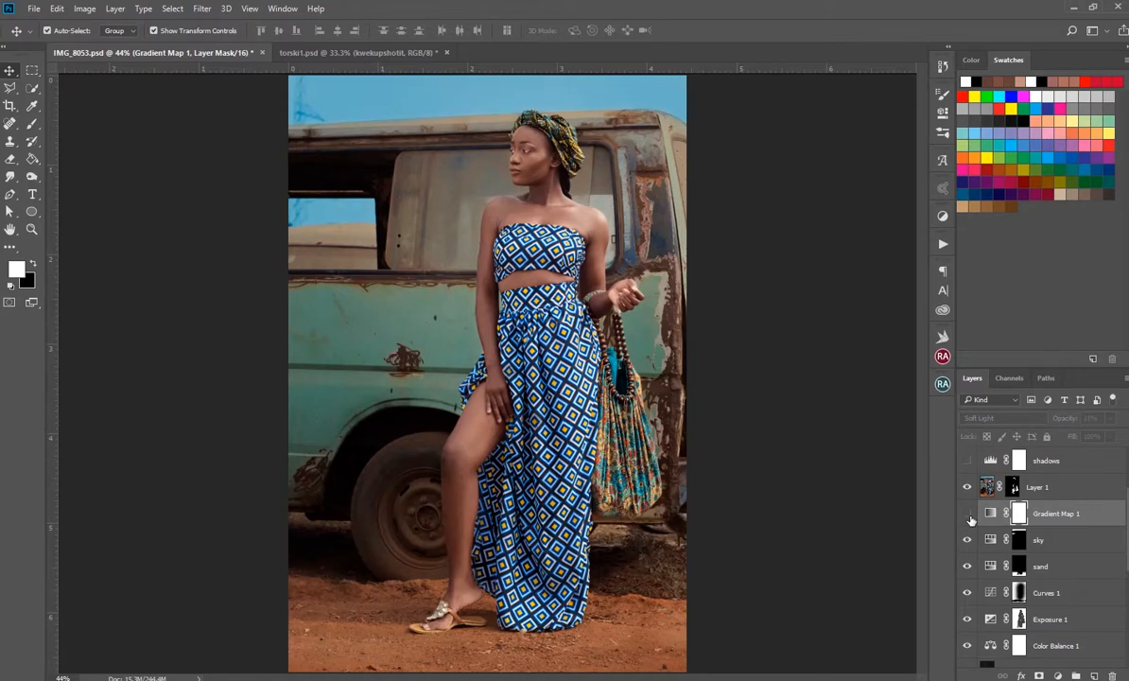
Step: Examine the start and end stop colours of Gradient Map 1 in the Gradient Editor, leaving the gradient unedited
double_click(990, 513)
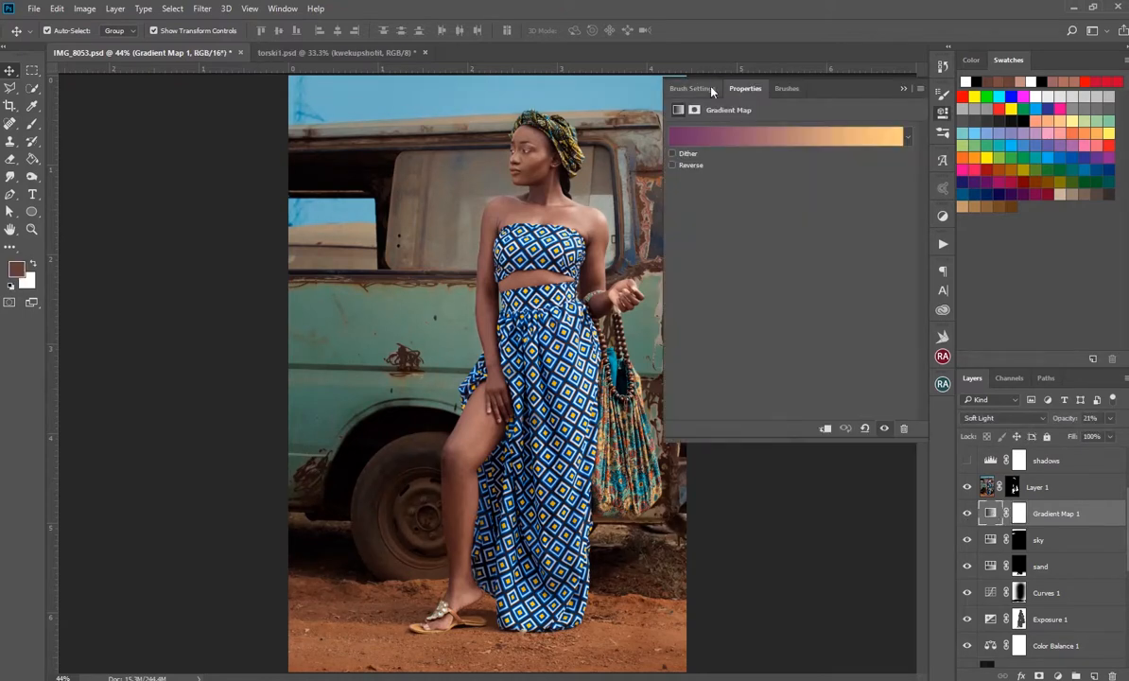
click(846, 141)
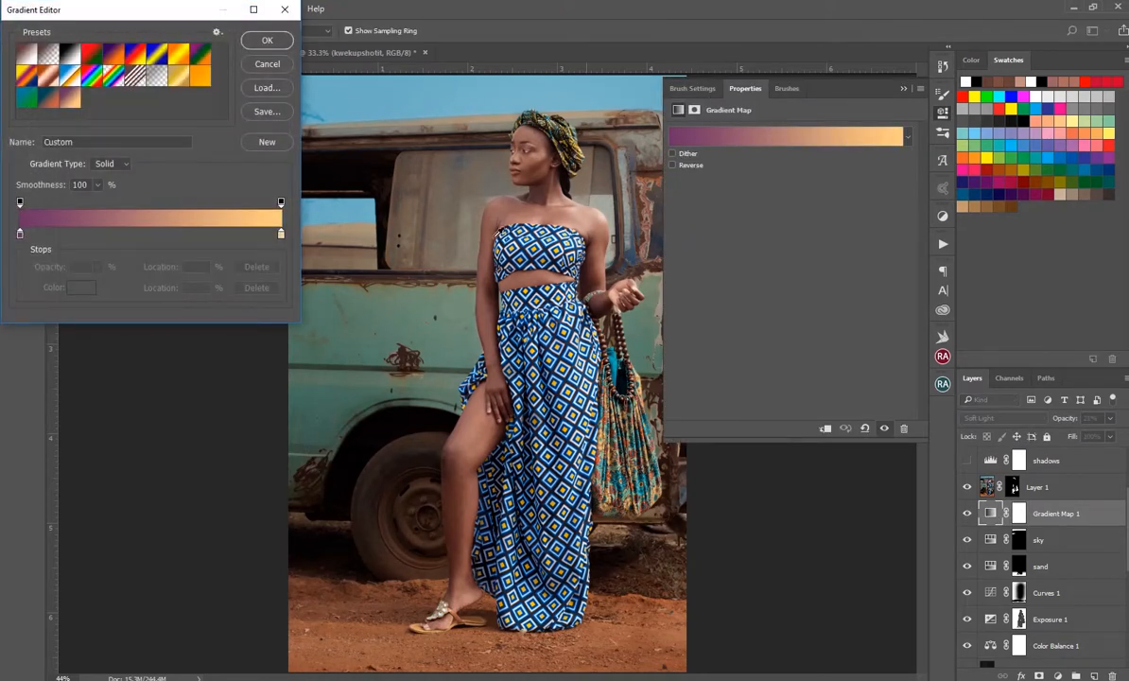
click(21, 233)
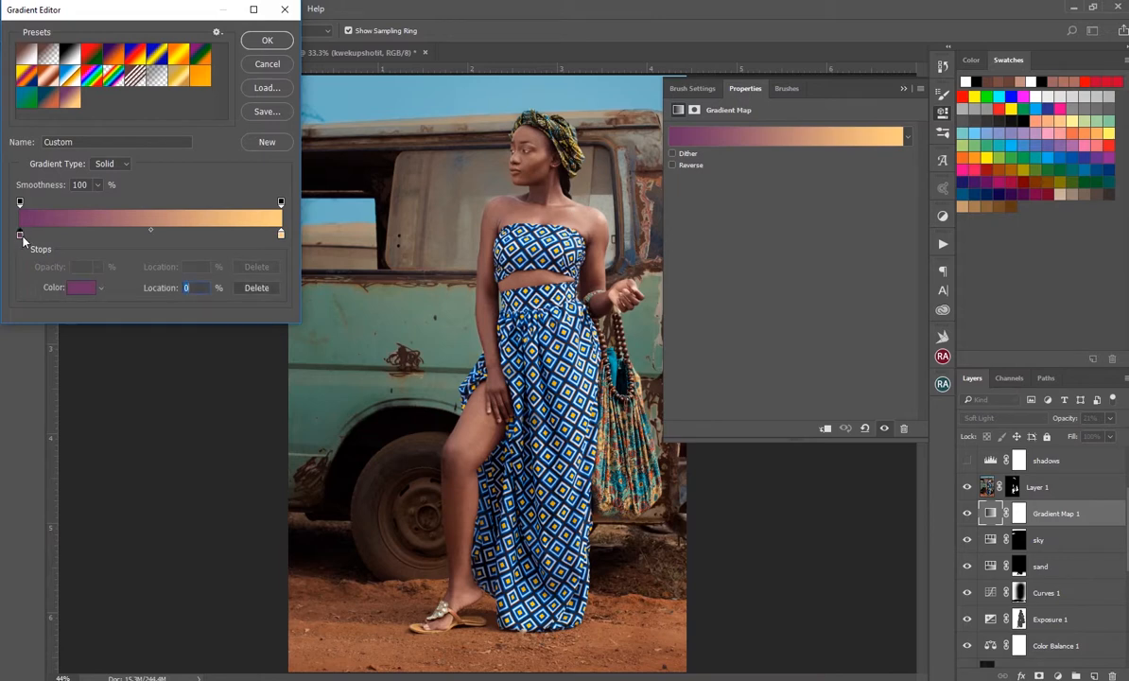
double_click(20, 235)
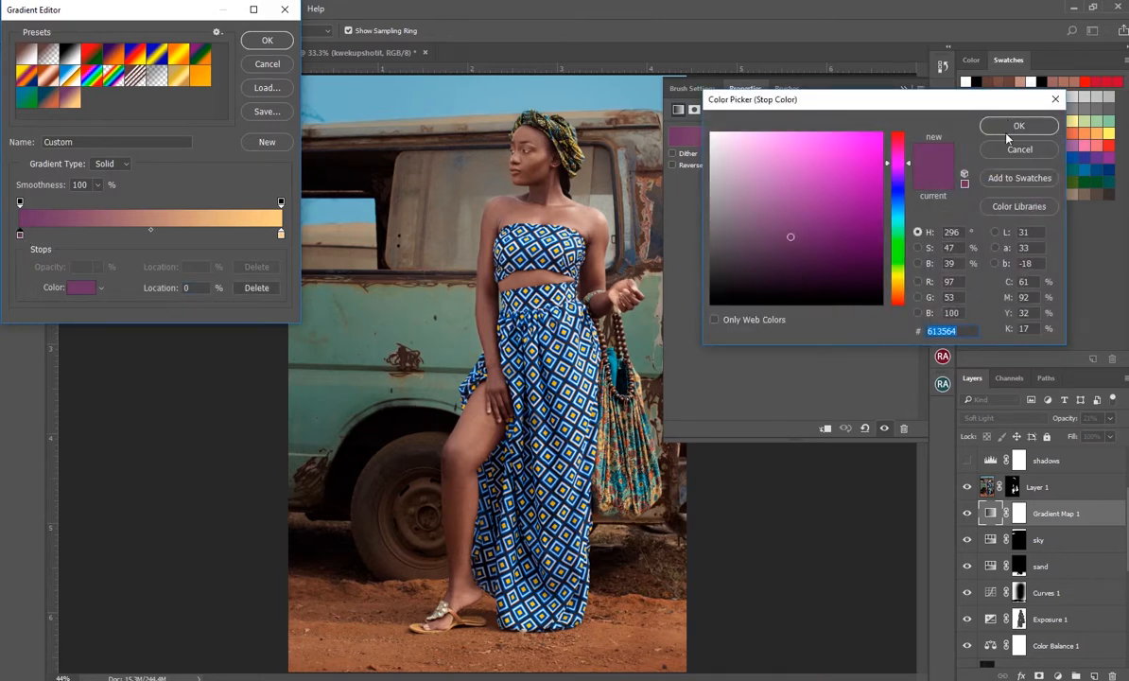
click(1018, 125)
click(281, 234)
double_click(281, 234)
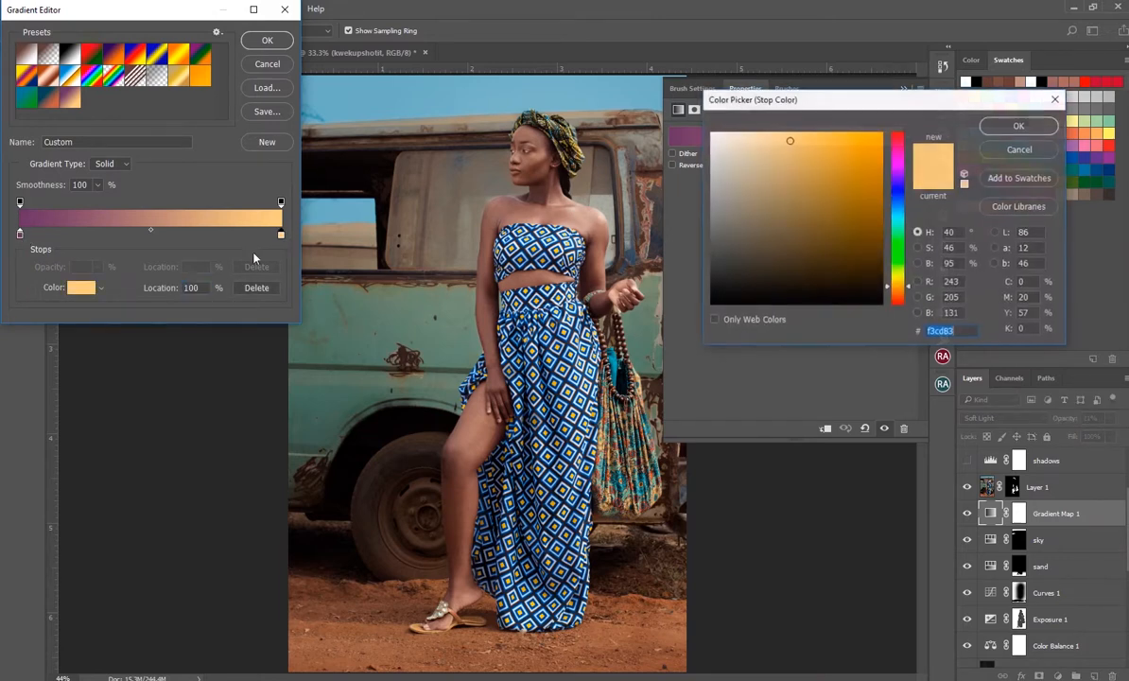
click(1055, 98)
click(284, 9)
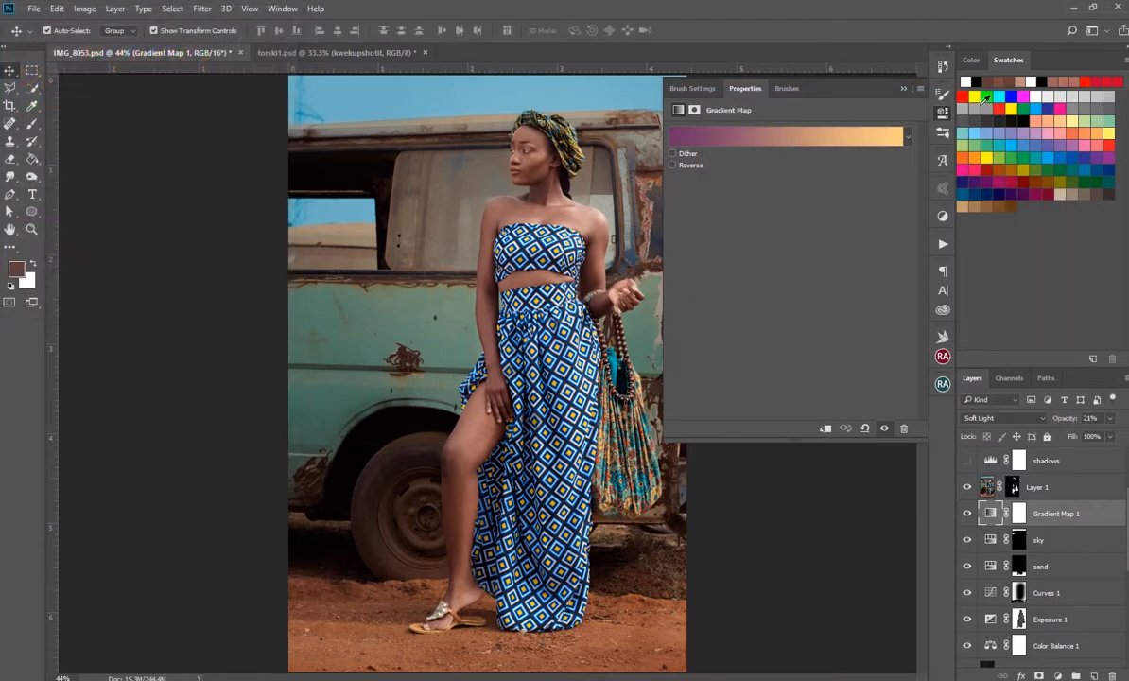
Step: Close the Gradient Map properties and hide the Layer 1 and Gradient Map 1 layers
click(905, 88)
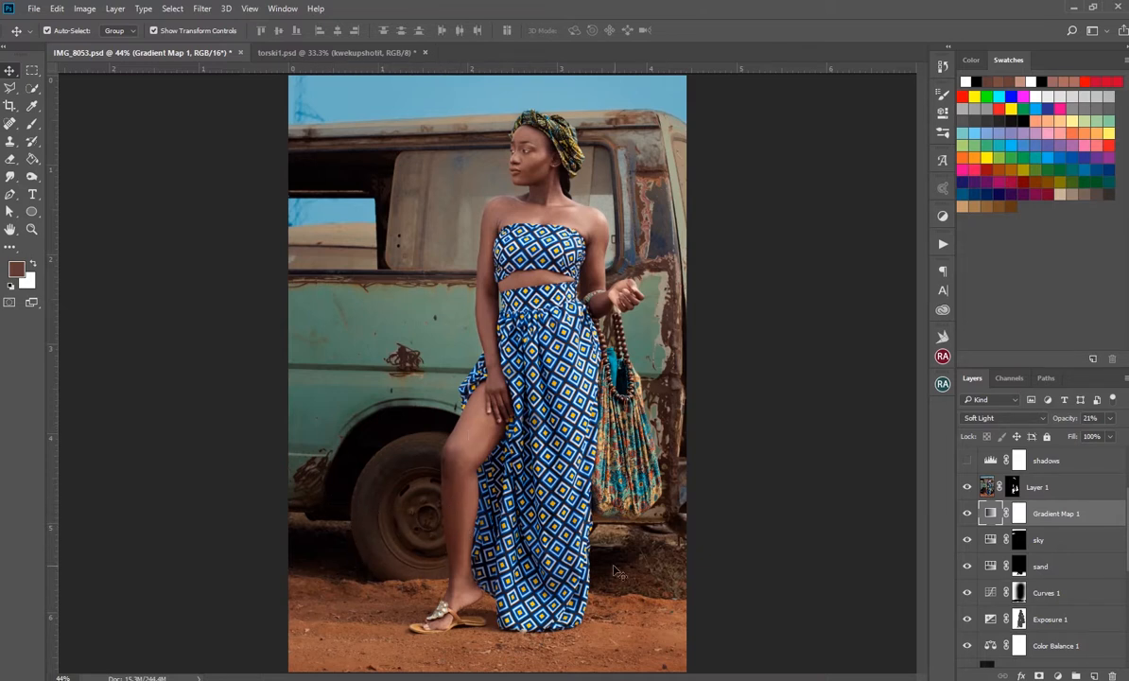
click(966, 487)
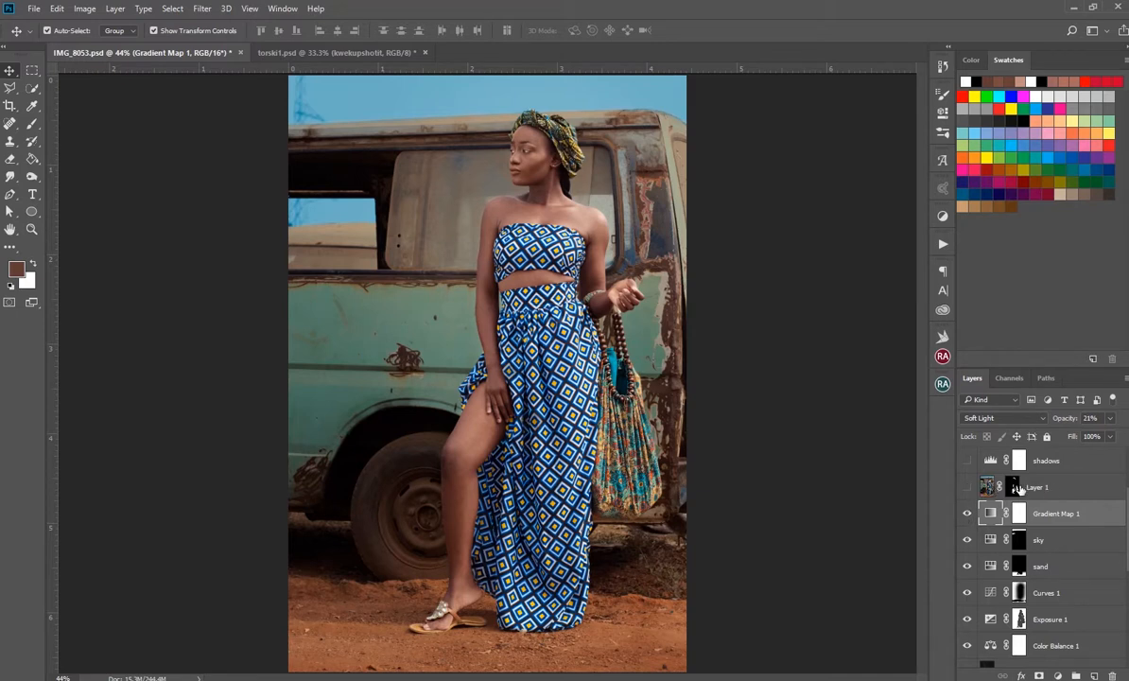
click(966, 514)
Step: Select the sky layer and compare the photo with it hidden and shown
click(1041, 541)
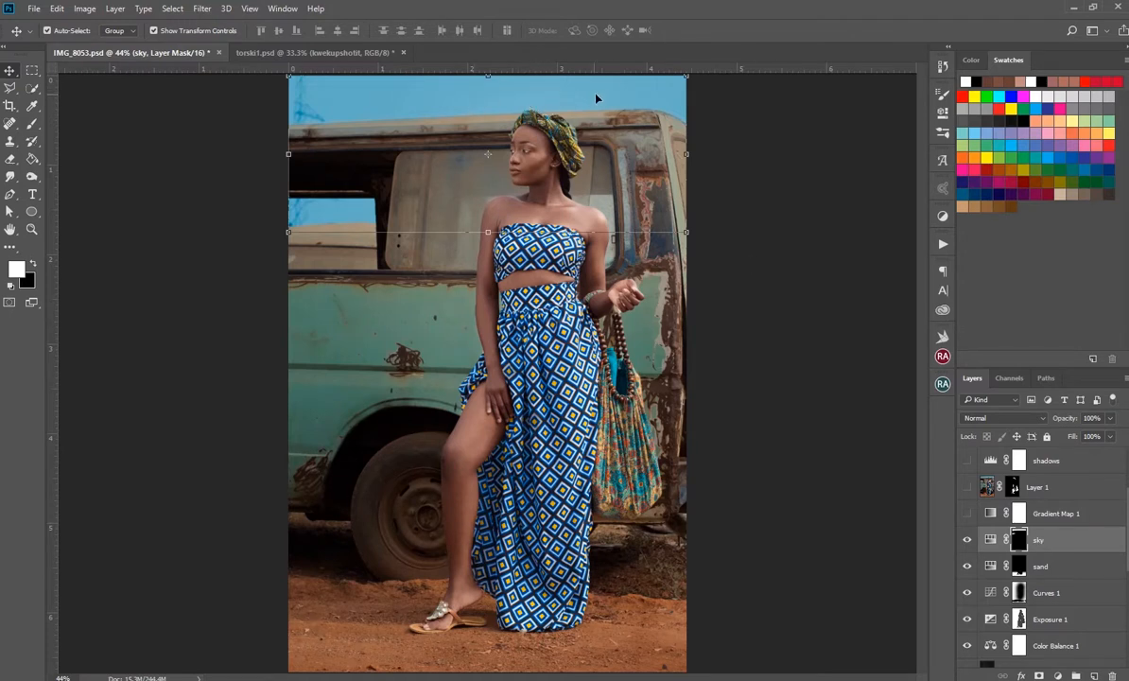
click(966, 540)
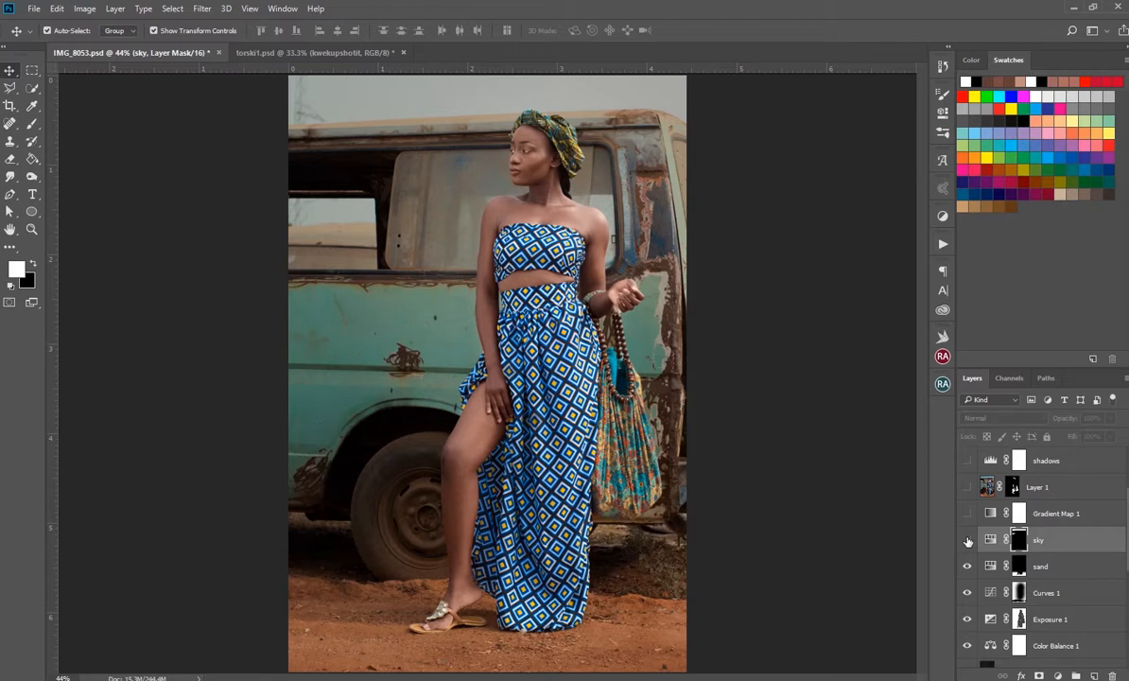
click(967, 539)
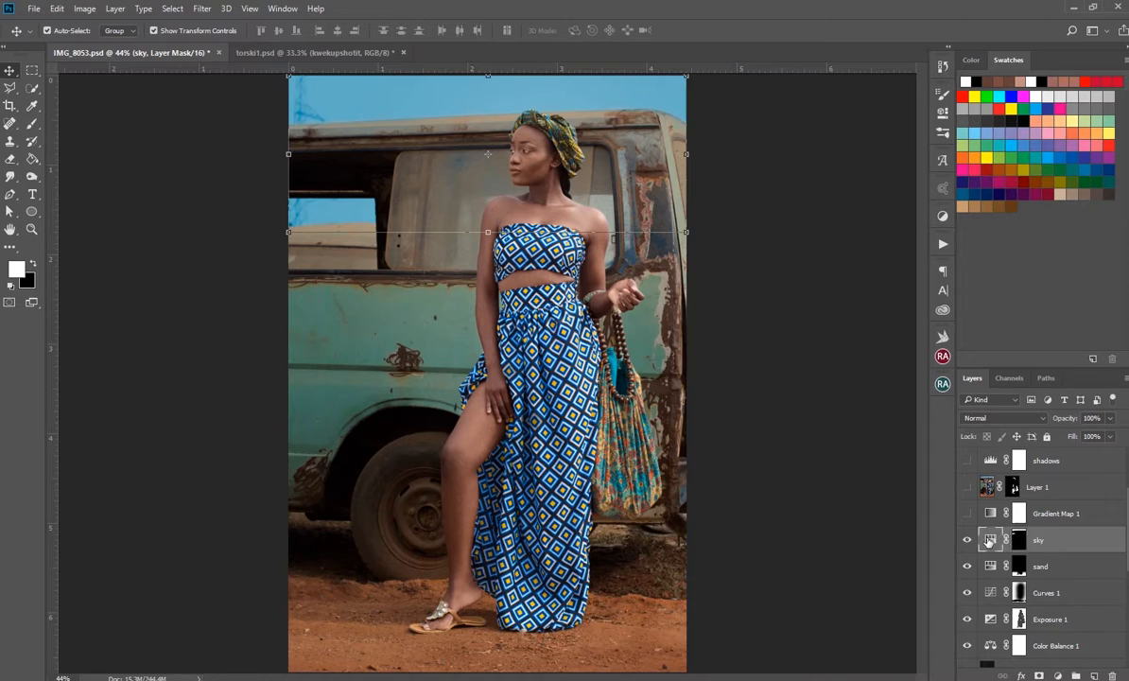
Step: Review the sky layer's Hue/Saturation settings without changing them, and hide the layer
double_click(989, 540)
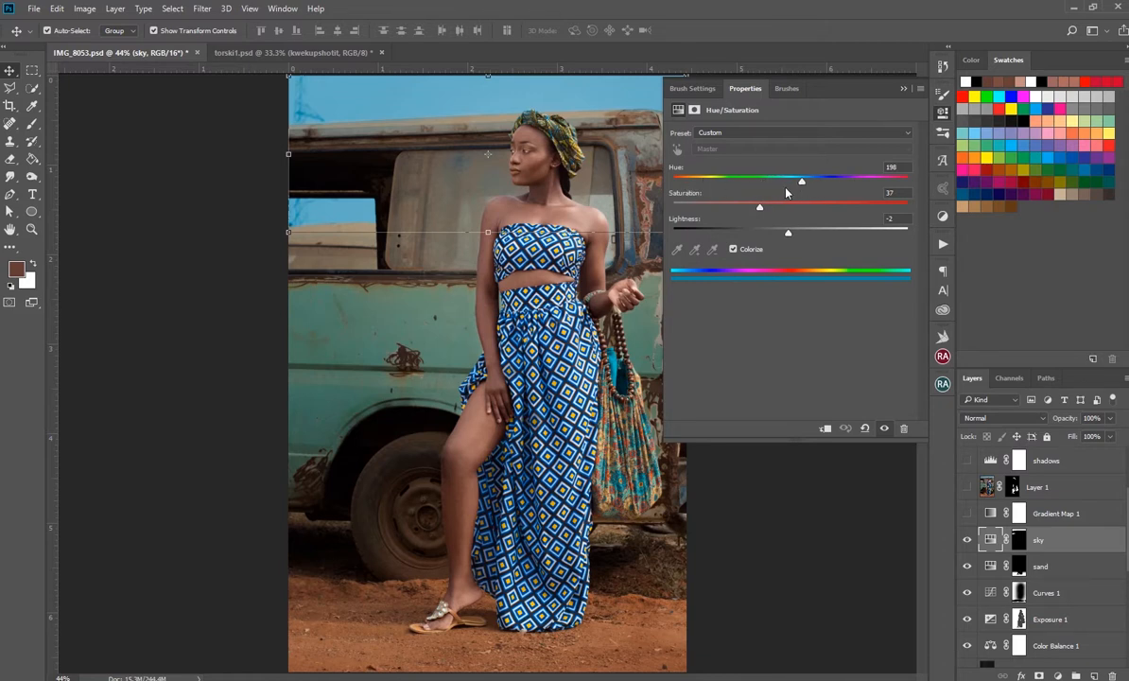
click(901, 89)
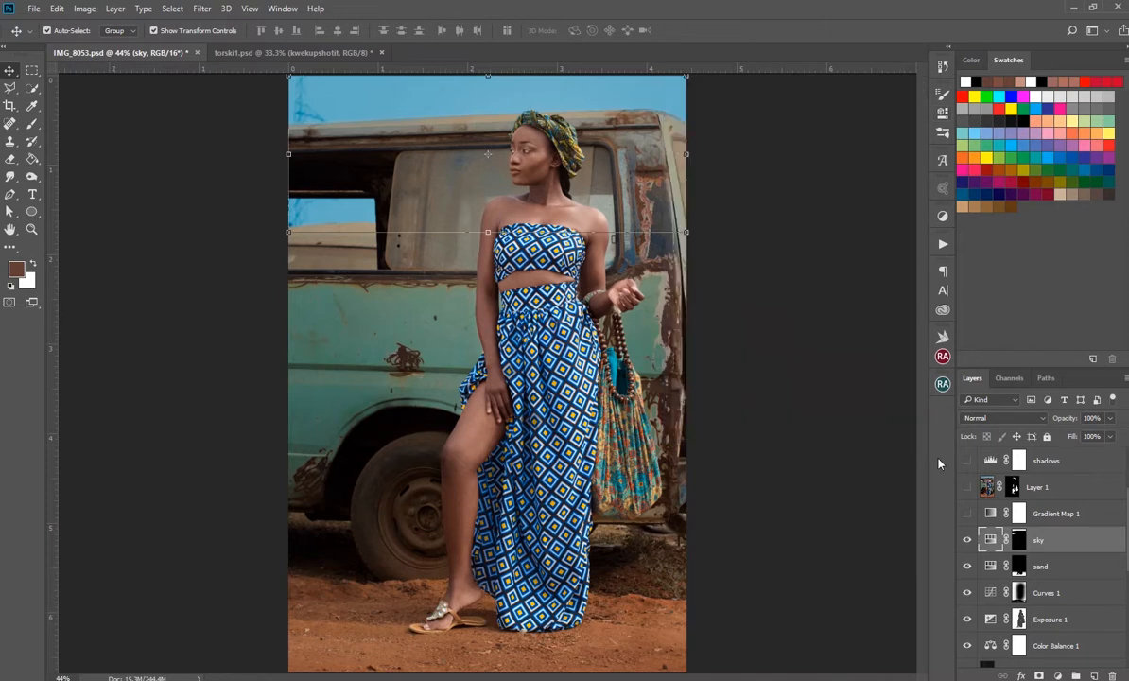
click(966, 539)
Step: Review the sand layer's effect and its Hue/Saturation settings, leaving the layer hidden
click(1050, 568)
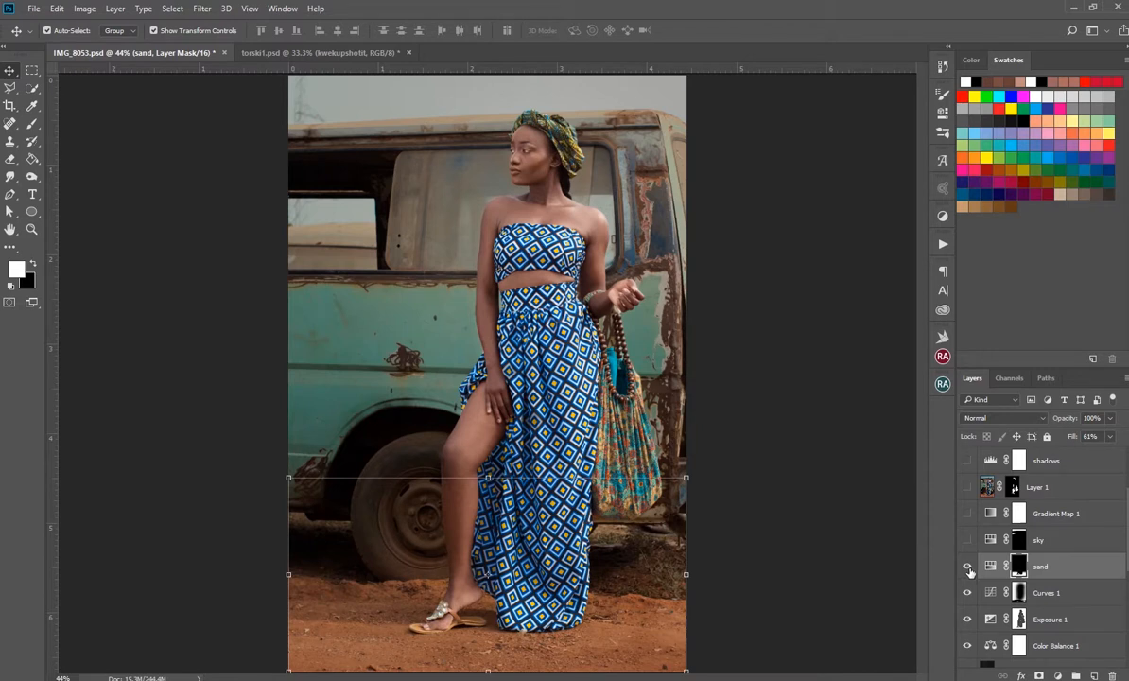
click(864, 574)
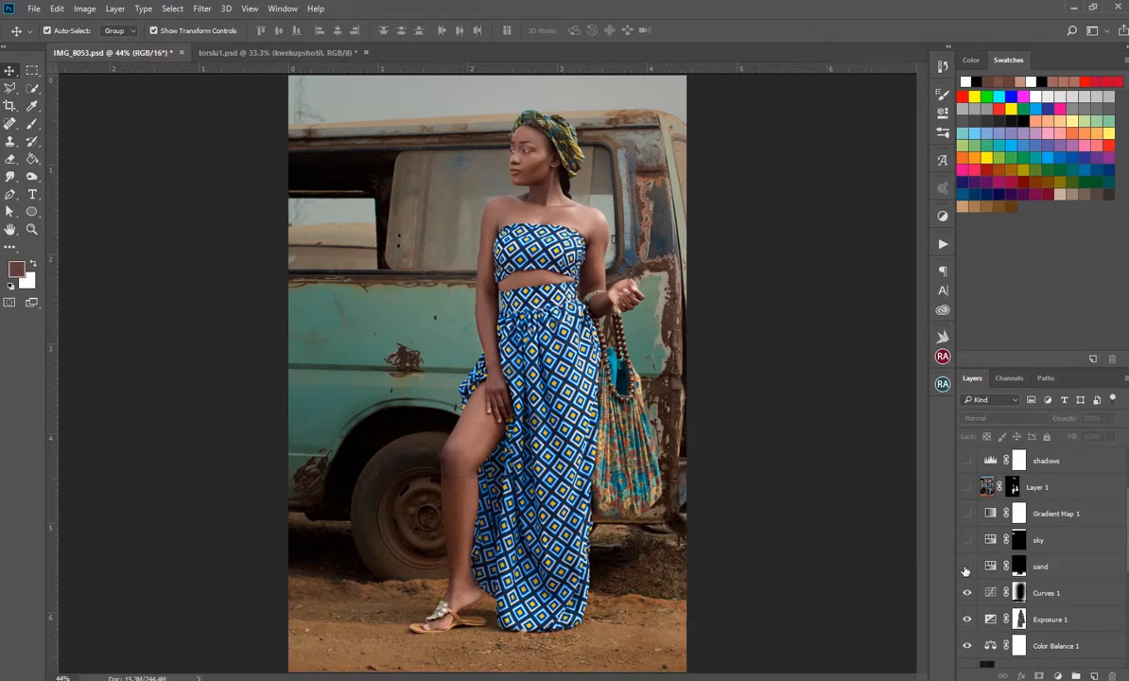
double_click(991, 566)
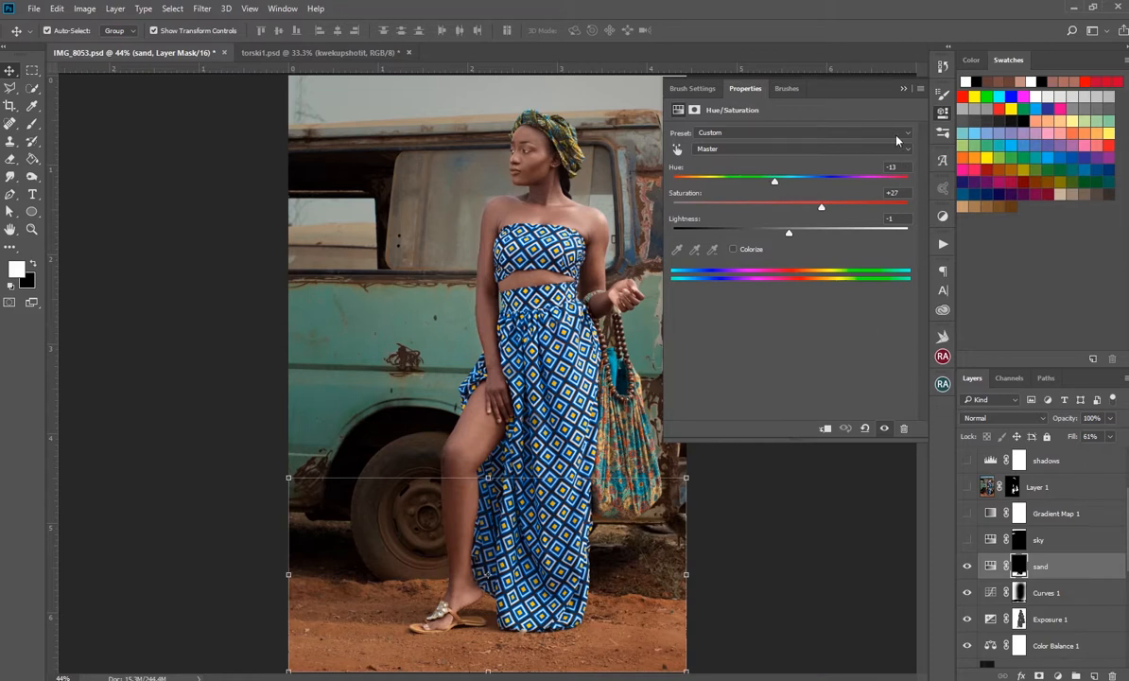
click(901, 90)
click(966, 566)
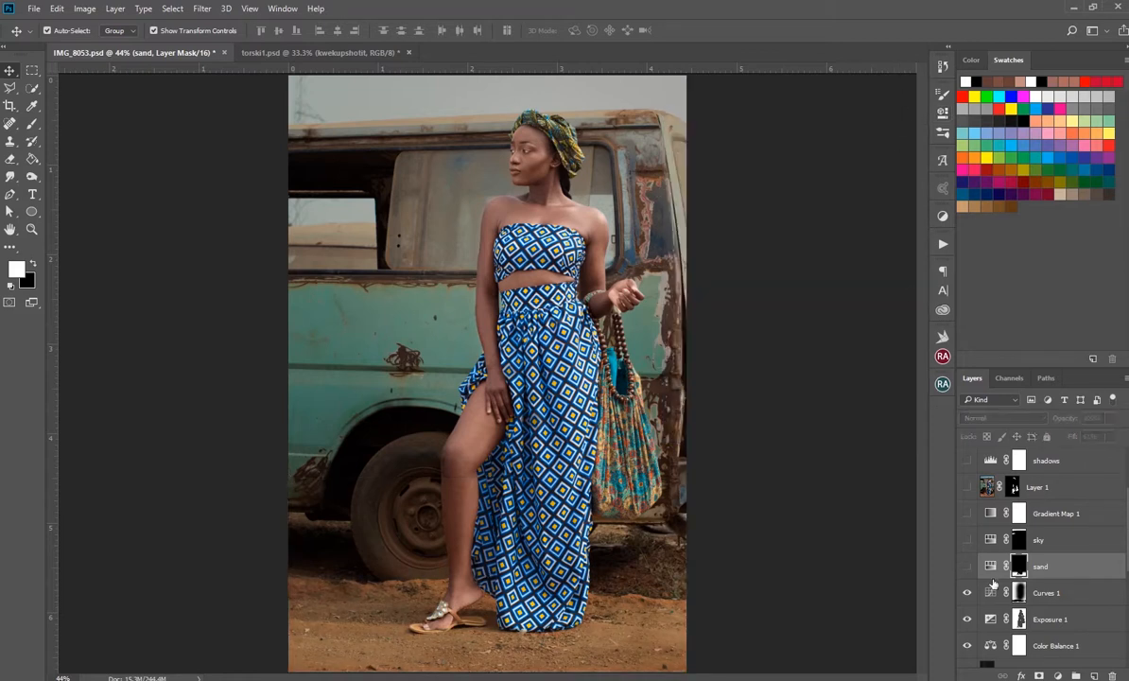
Step: Select the Curves 1 layer and repeatedly compare the photo with it hidden and shown, leaving it shown
click(1054, 594)
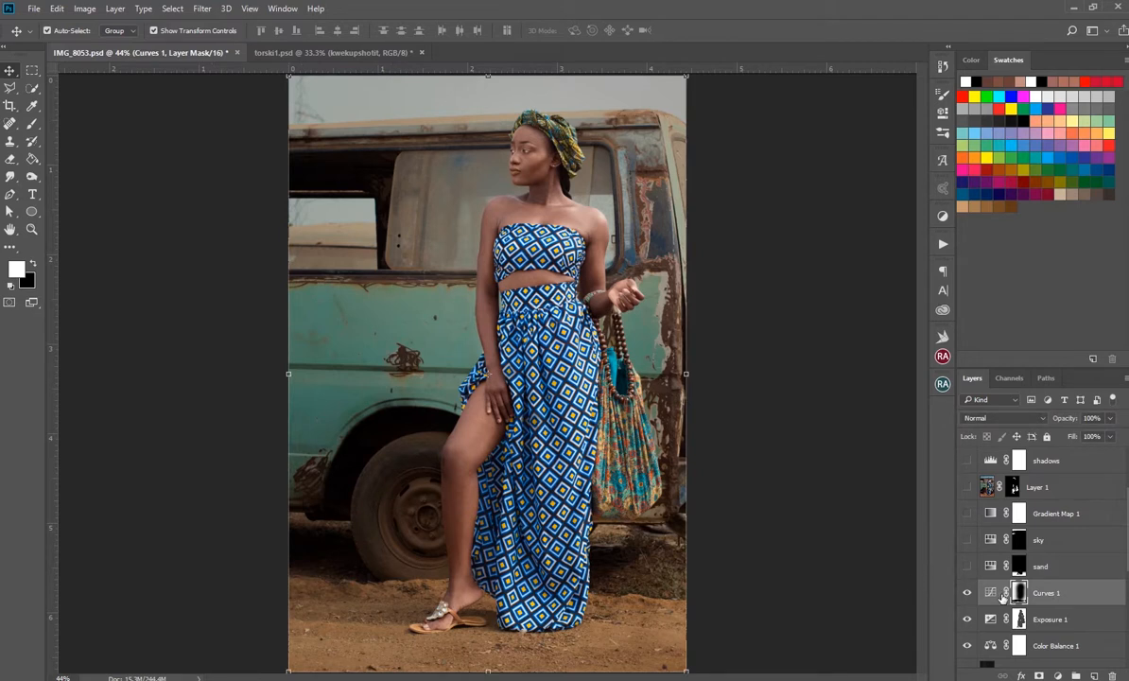
scroll(1021, 593, down, 1)
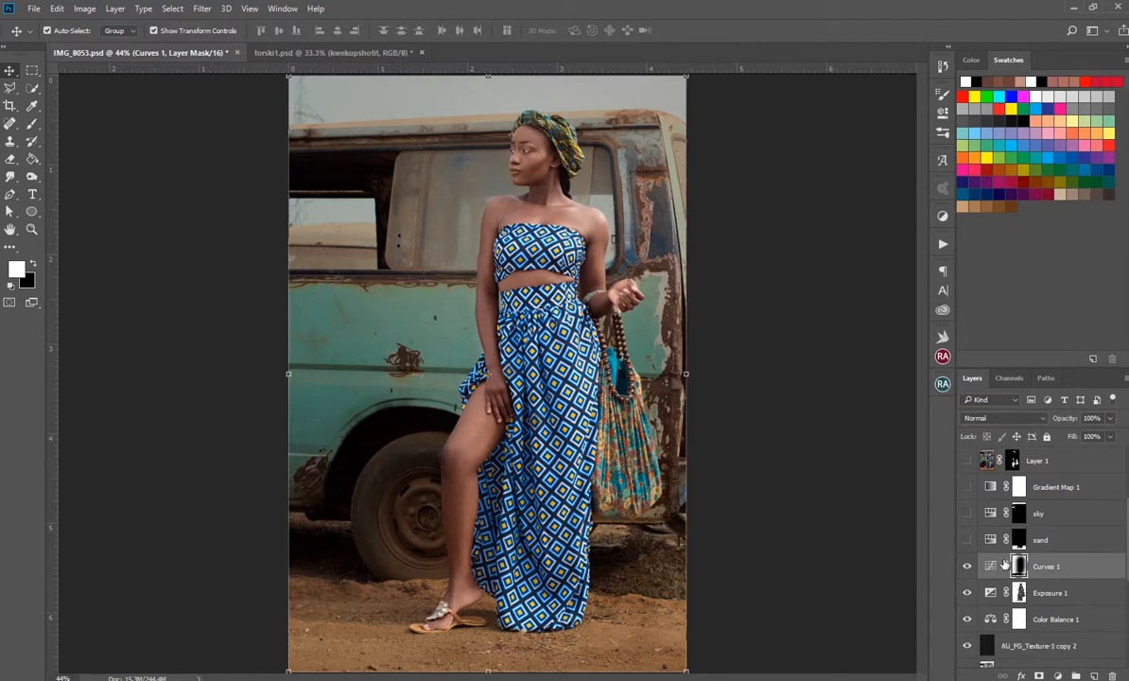
click(966, 566)
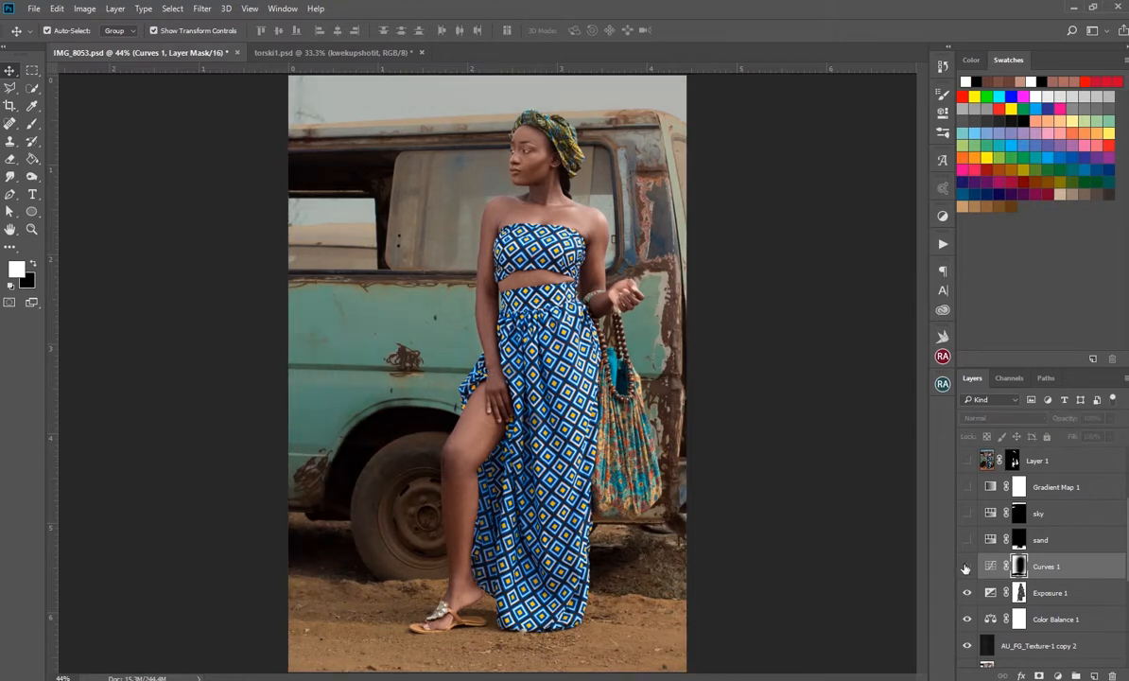
click(965, 567)
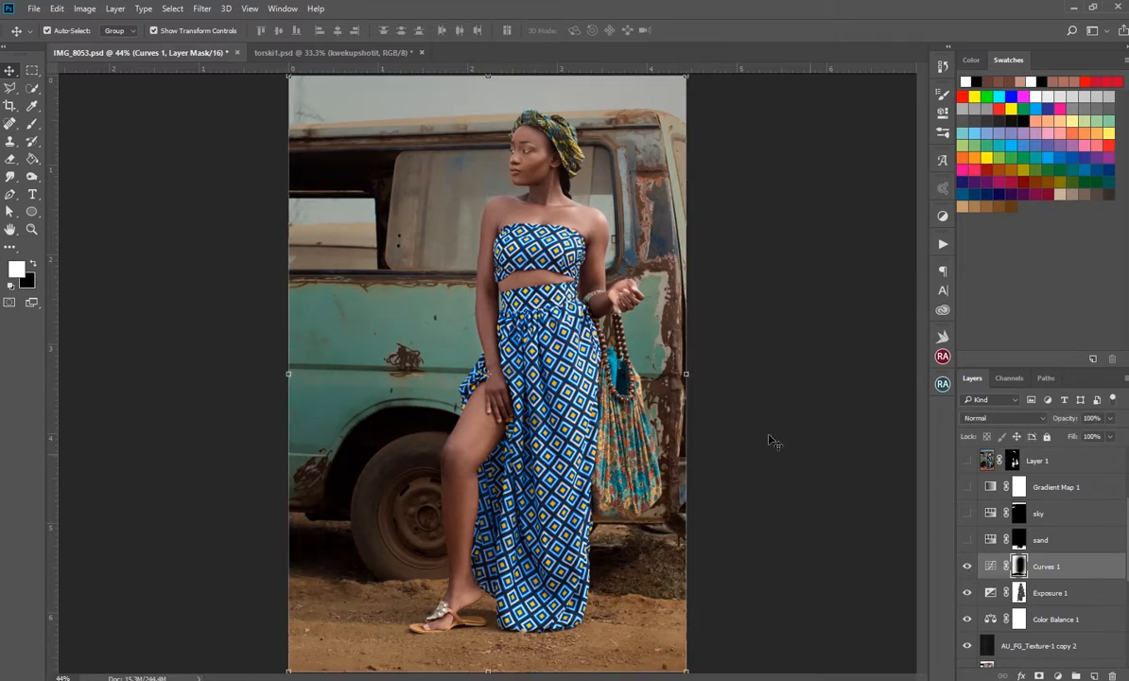
click(965, 566)
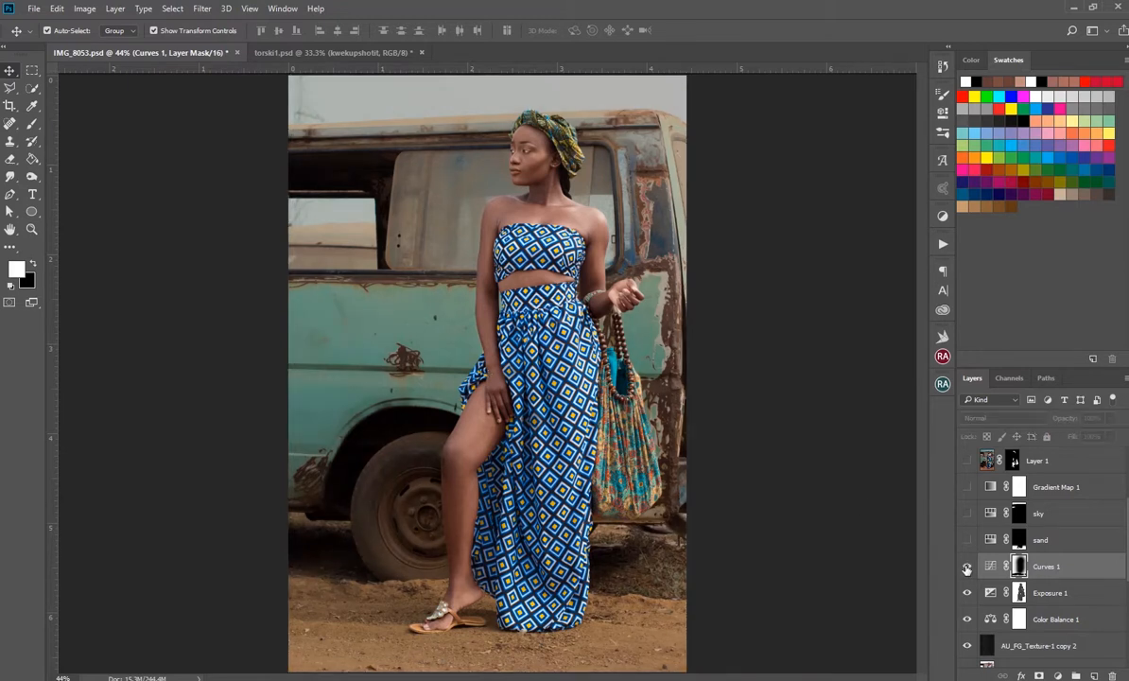
click(965, 567)
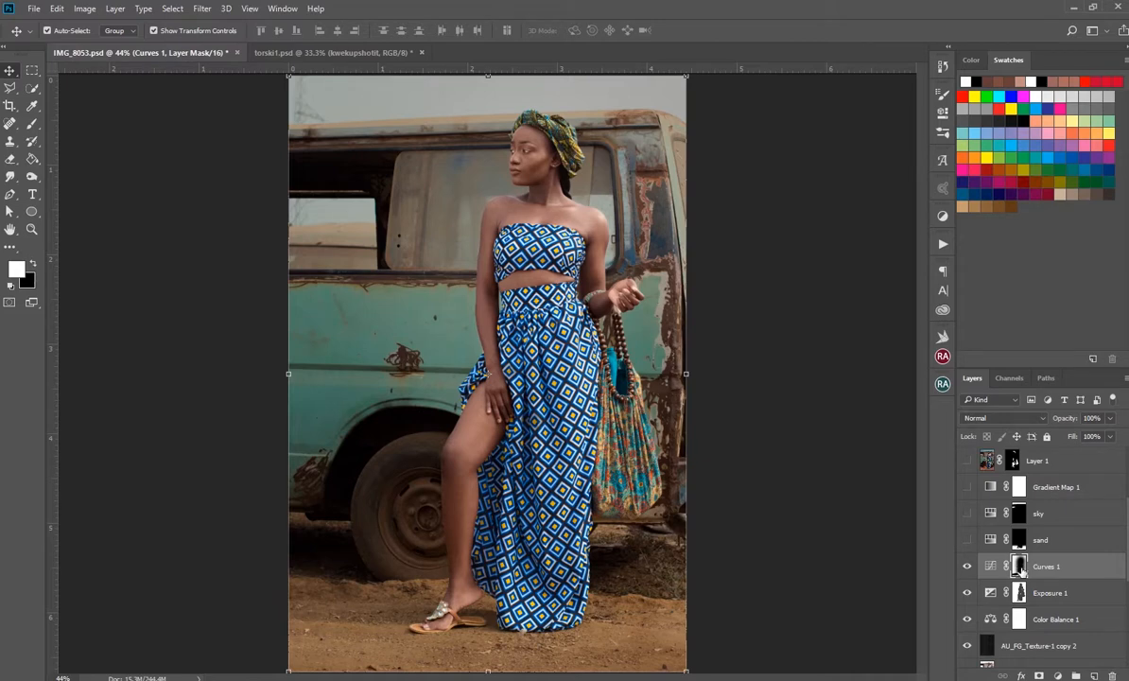
Step: Temporarily disable the Curves 1 mask to view the unmasked effect, re-enable it, and hide the layer
right_click(1021, 567)
click(1000, 433)
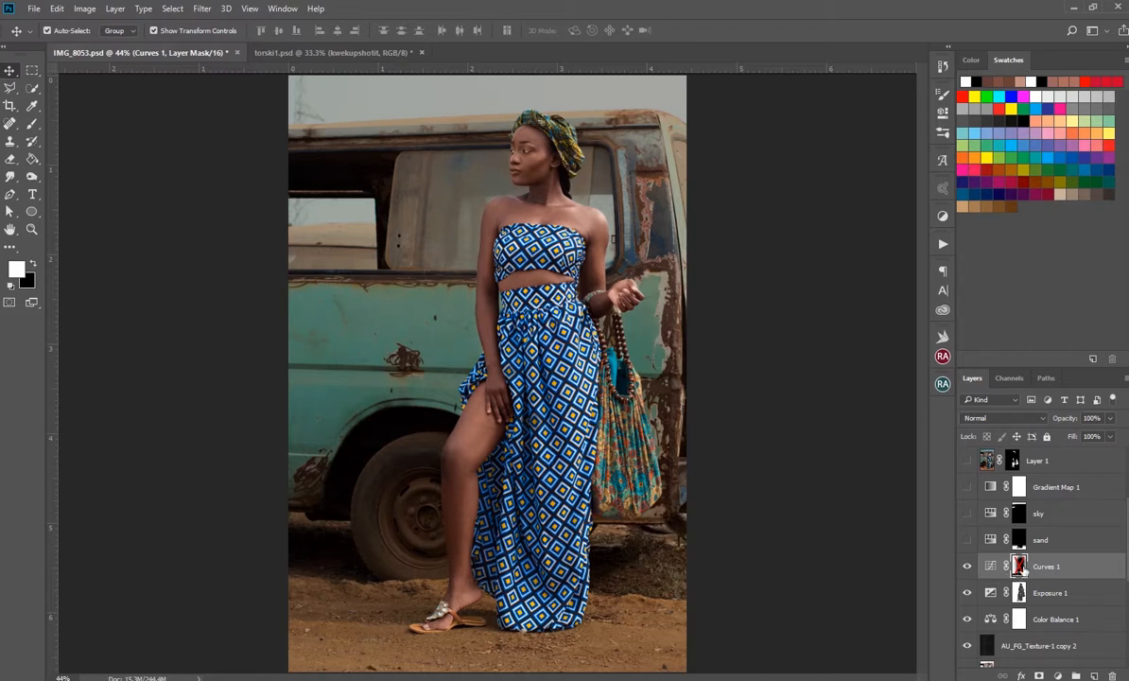
click(1018, 566)
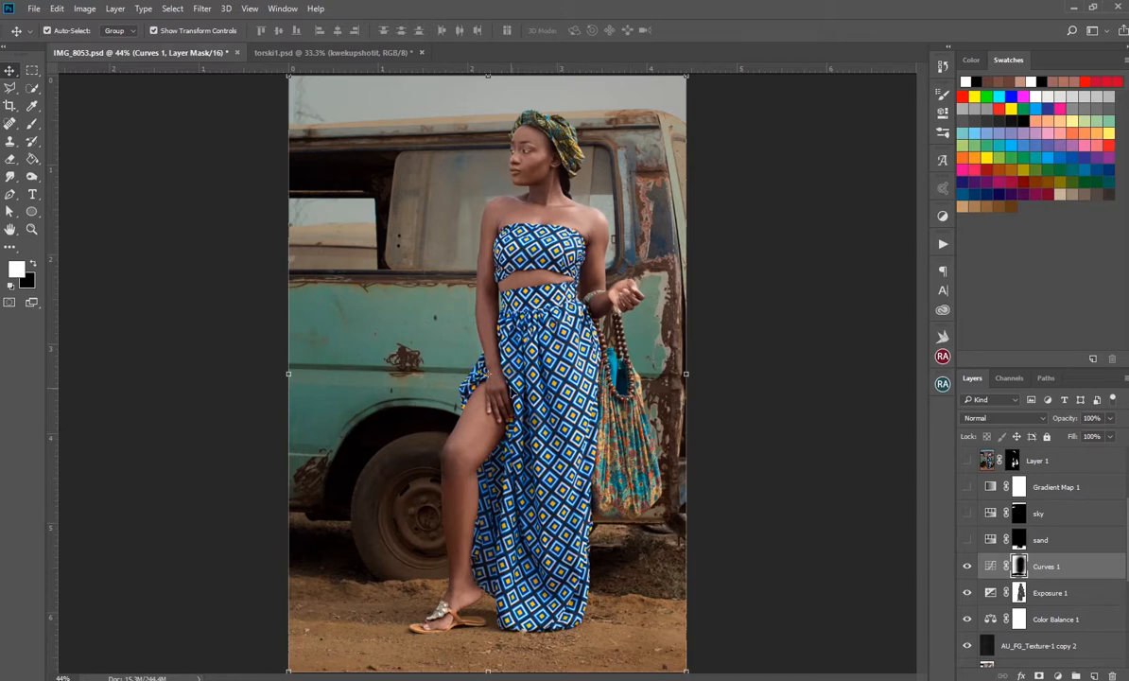
click(966, 566)
Step: Select the Exposure 1 layer's mask and compare the background with the layer hidden and shown
click(1013, 593)
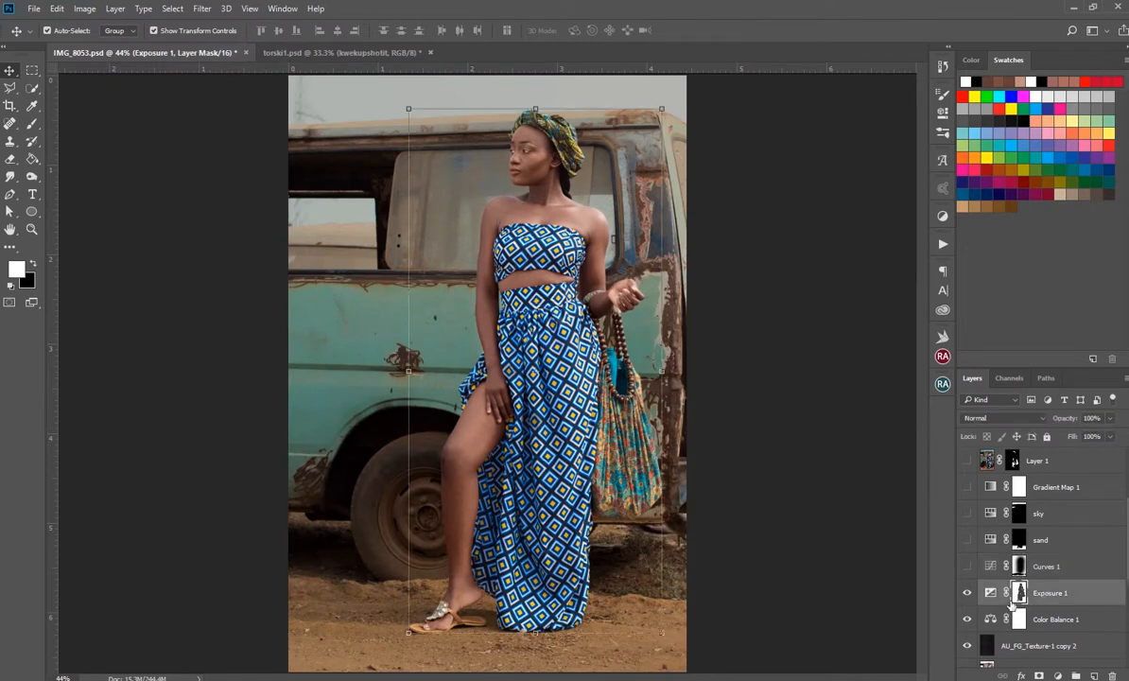
scroll(986, 542, down, 2)
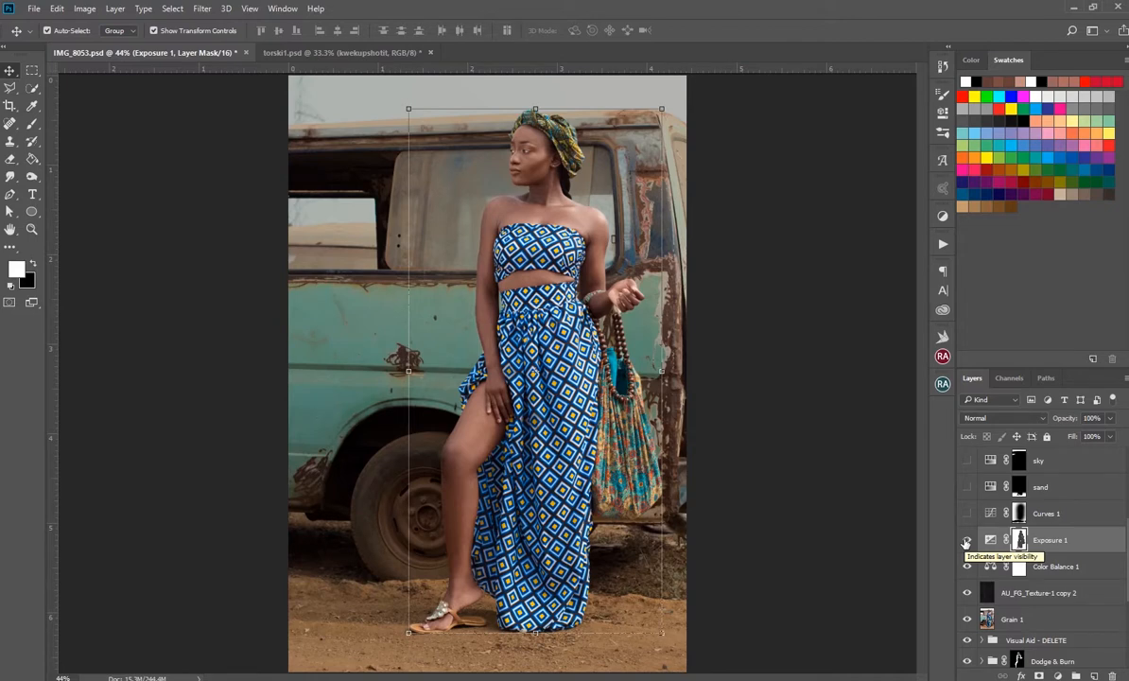
click(966, 540)
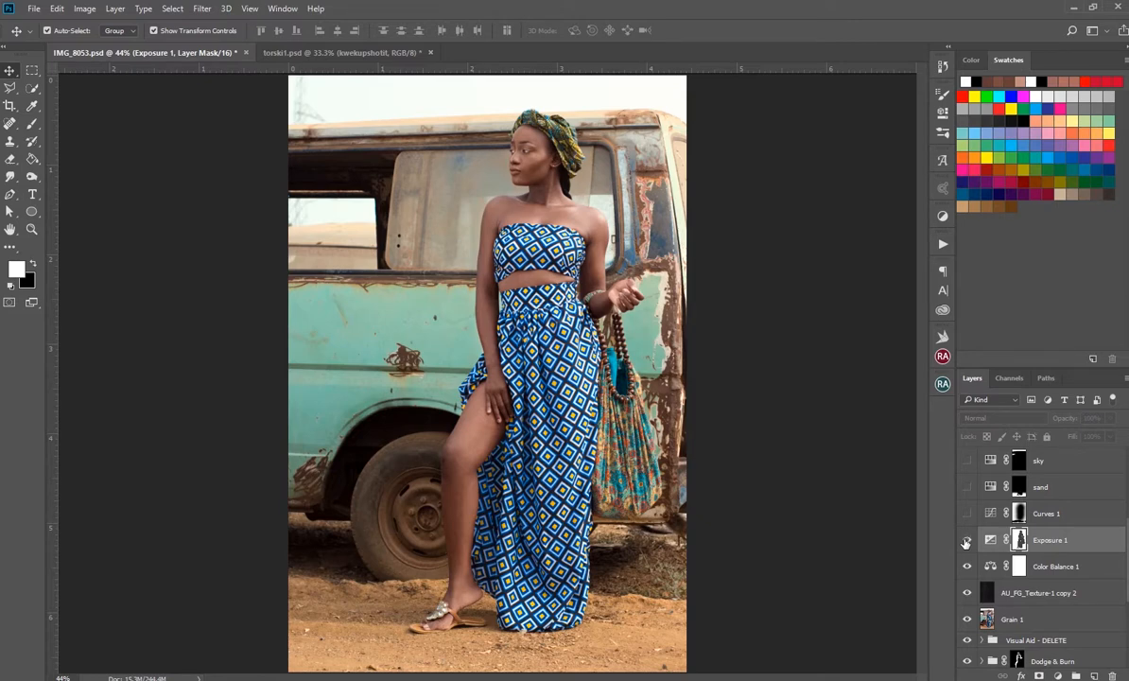
click(967, 540)
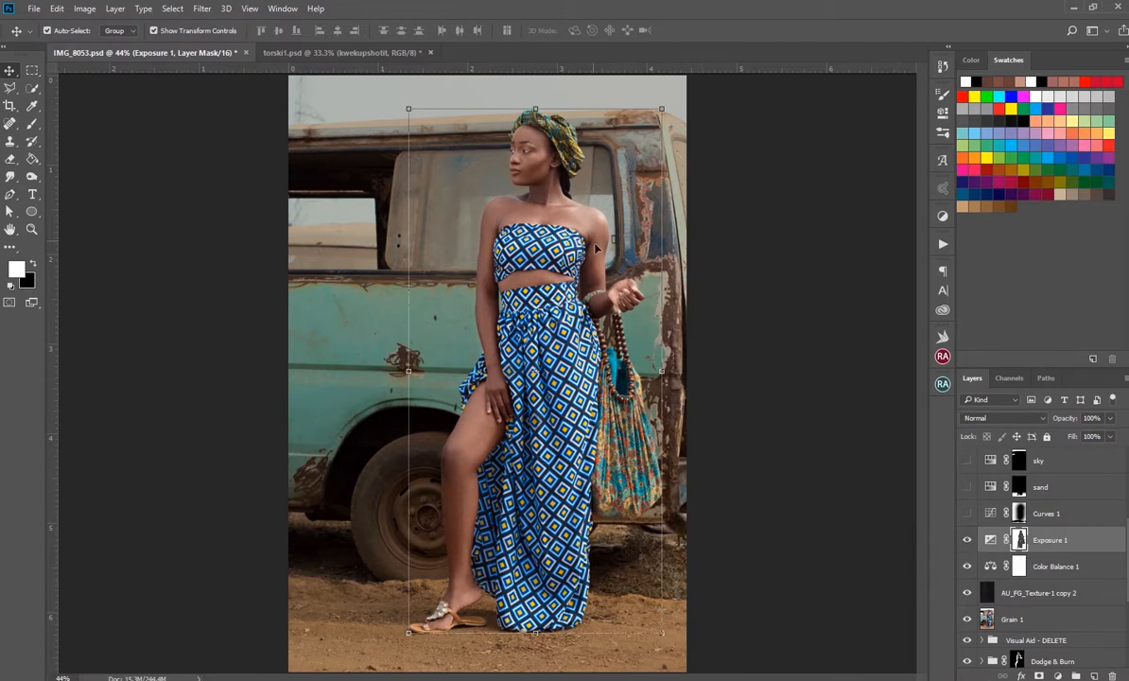
Step: Load the hidden mask layer's mask as a selection to view the subject's outline, and deselect it
scroll(1044, 593, down, 3)
scroll(1048, 594, down, 2)
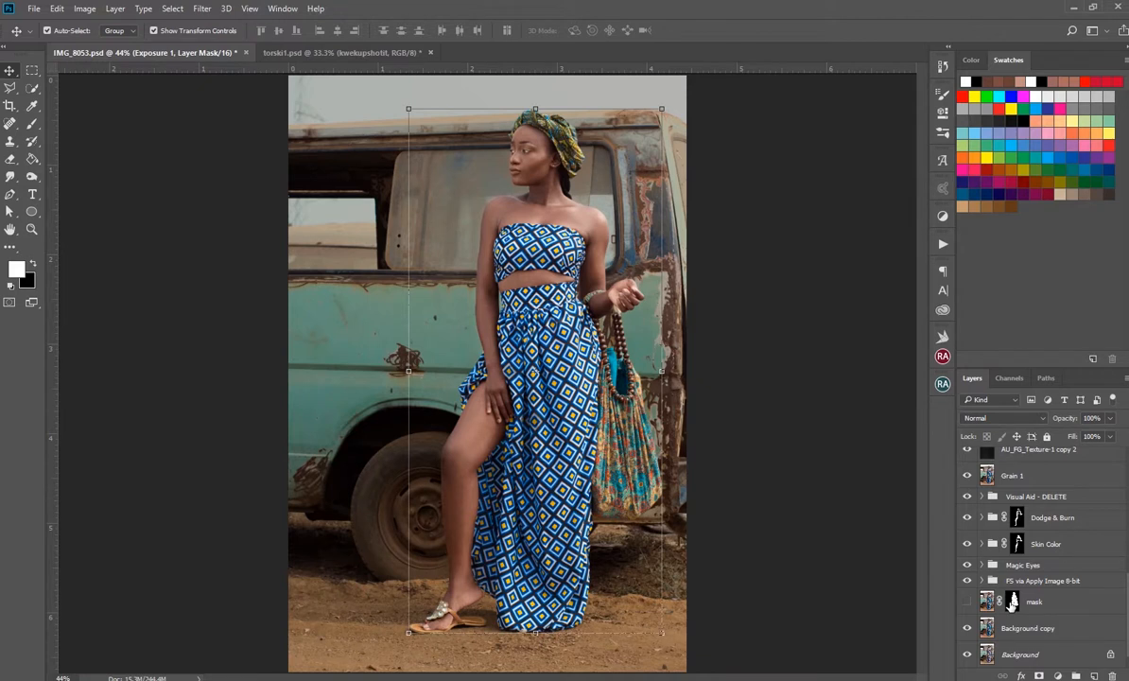
key(ctrl)
ctrl+click(1014, 603)
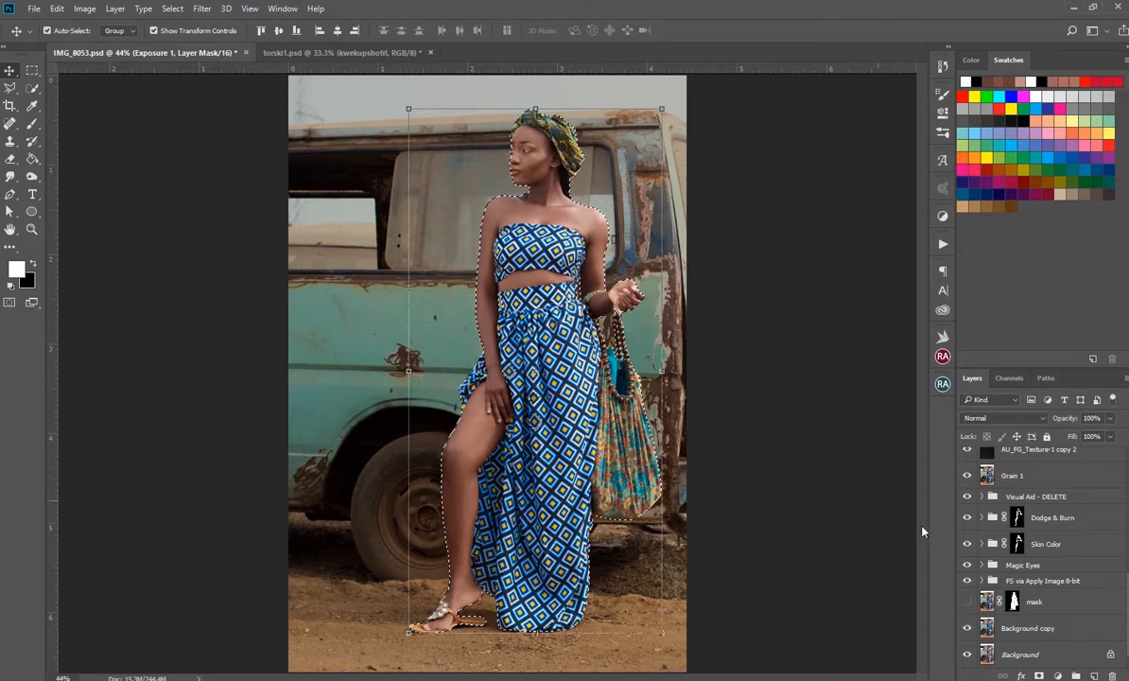
key(ctrl)
key(ctrl+d)
Step: Select the Exposure 1 adjustment and hide its layer
scroll(1044, 624, up, 3)
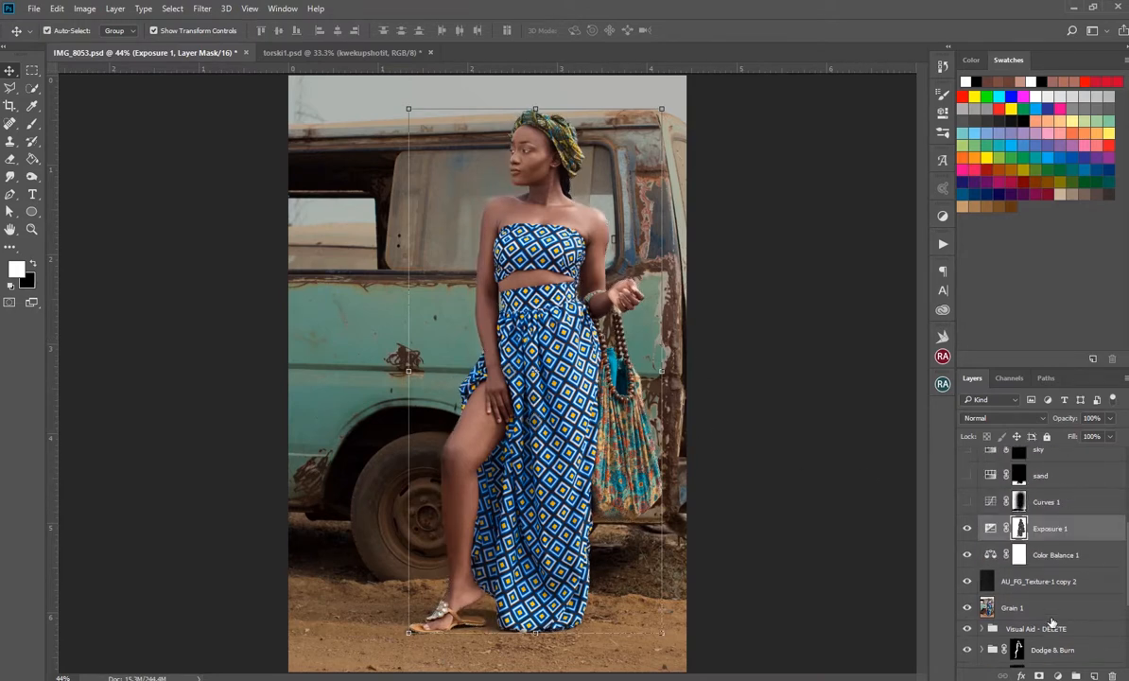
click(1046, 532)
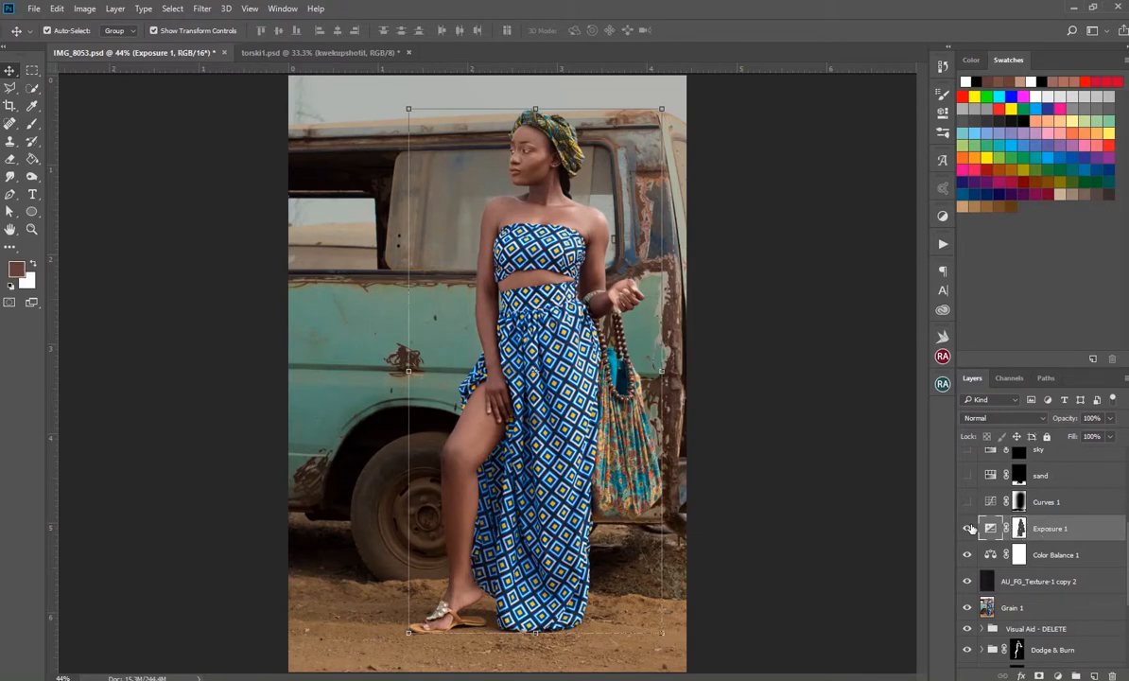
click(967, 528)
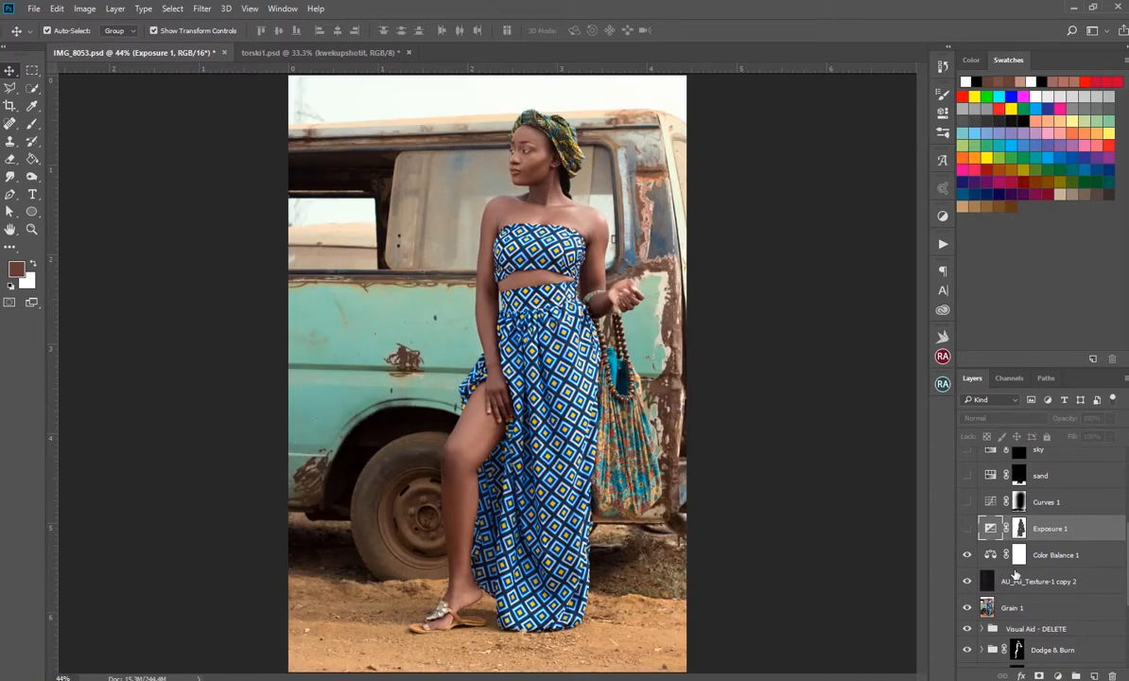
Step: Compare the photo's colours with and without the Color Balance 1 layer, leaving the layer hidden
click(986, 554)
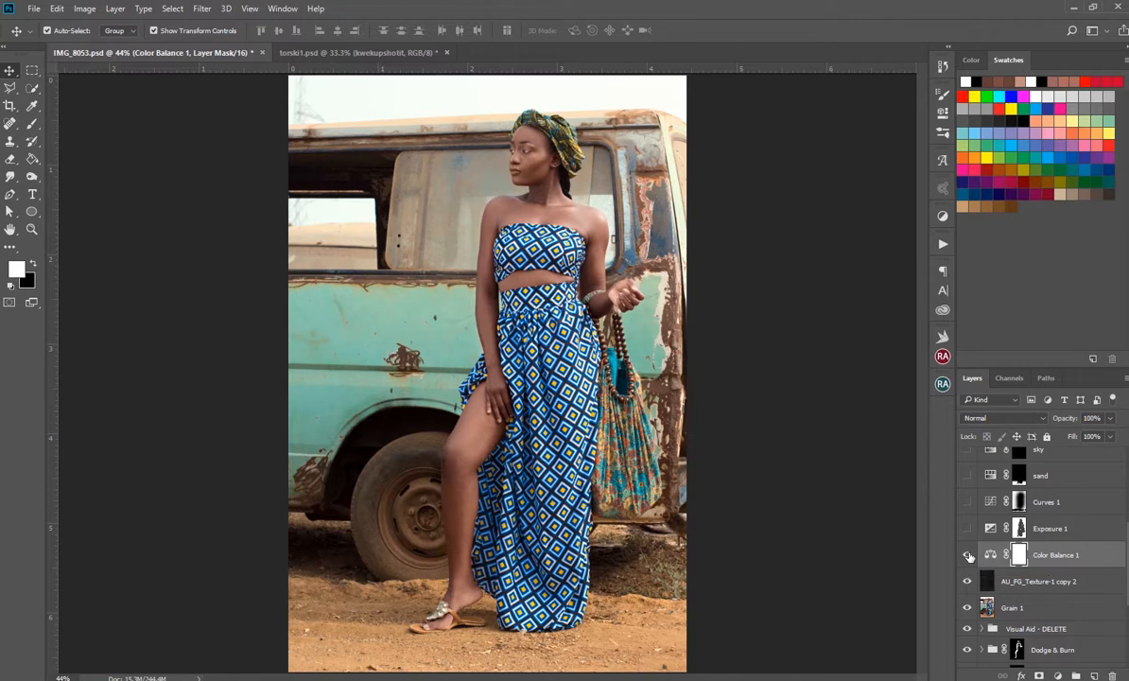
click(968, 554)
click(967, 555)
click(967, 554)
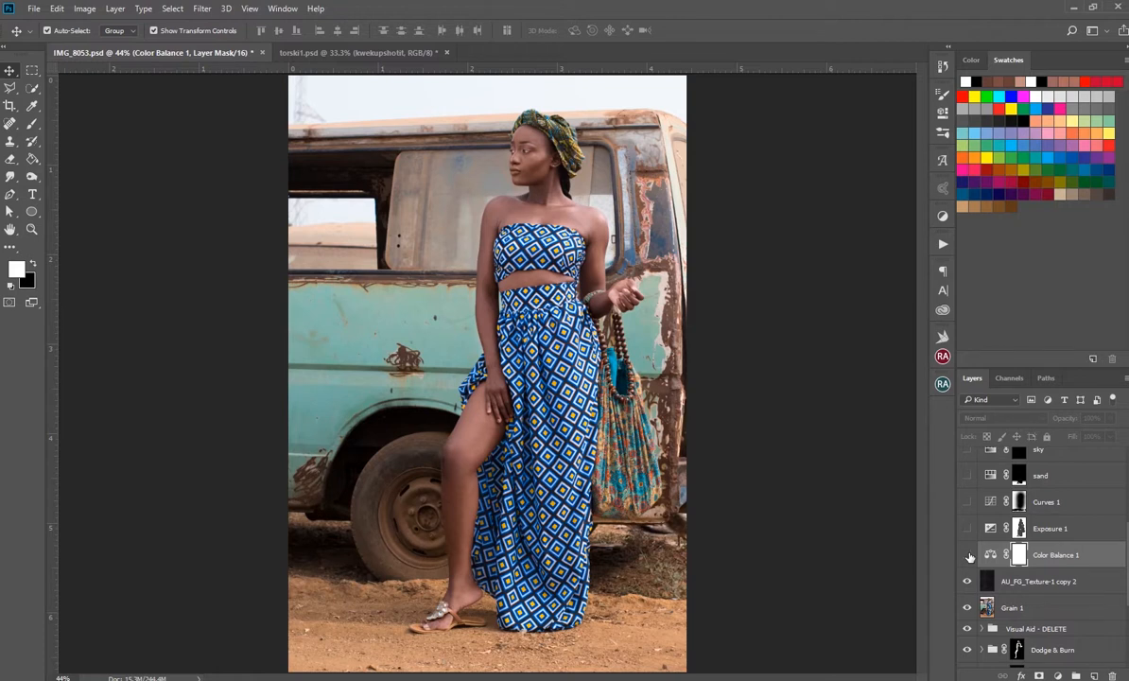
click(967, 555)
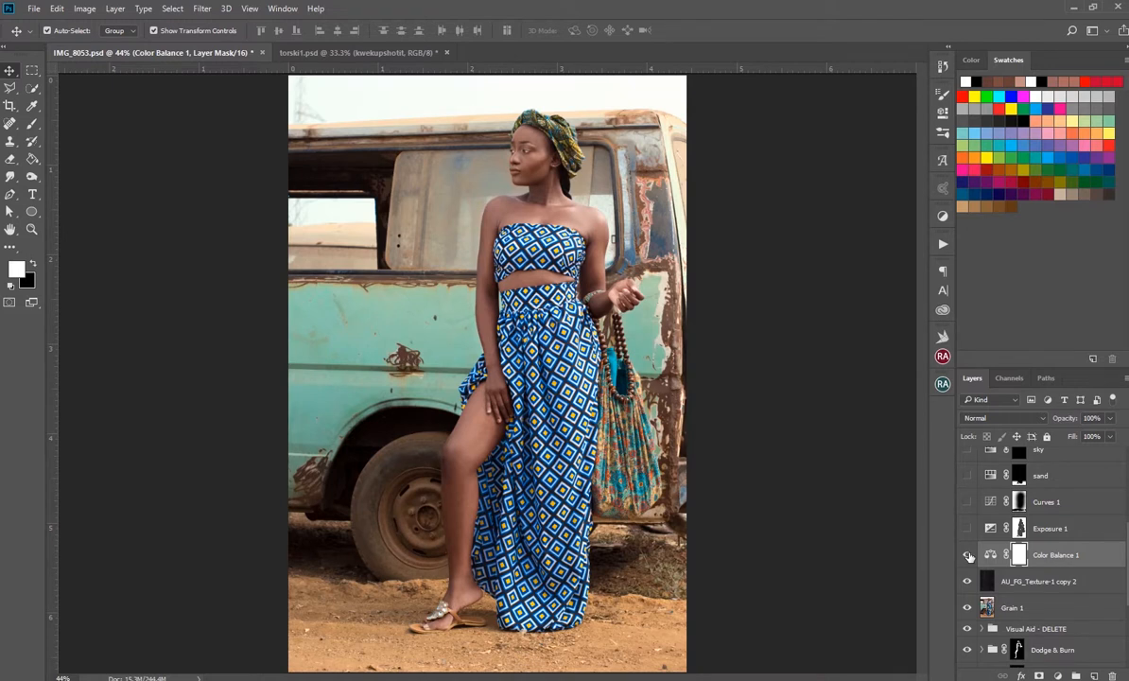
click(967, 555)
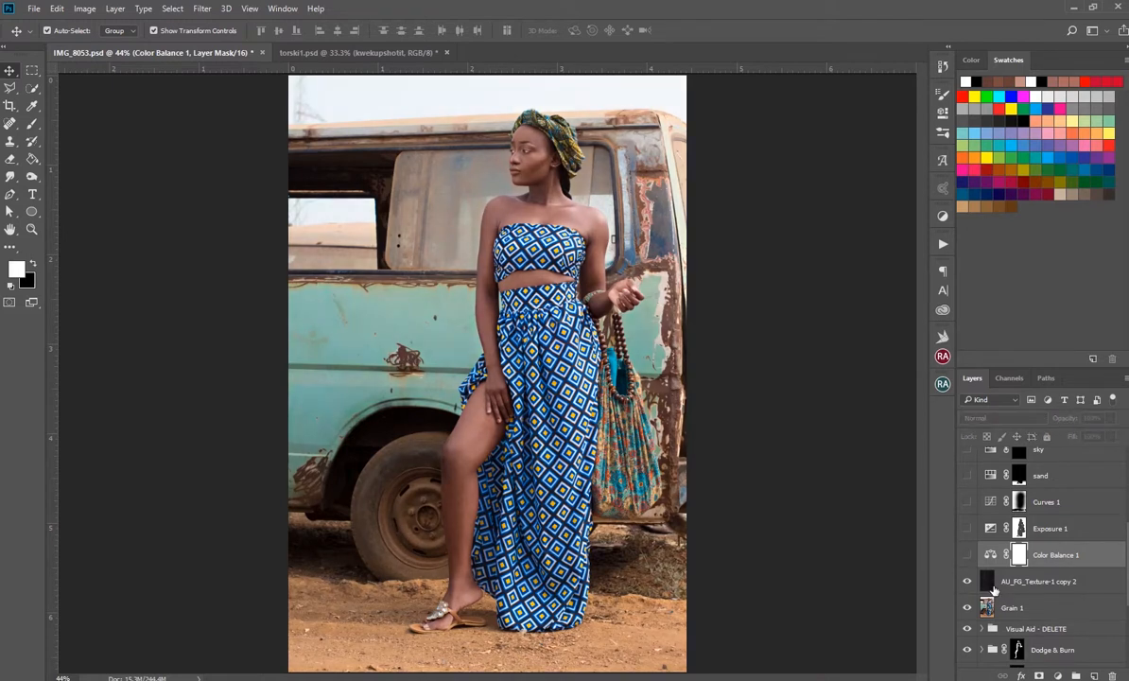
Step: Select the AU_FG_Texture-1 copy 2 layer and compare the photo with it hidden and shown, leaving it shown
click(986, 583)
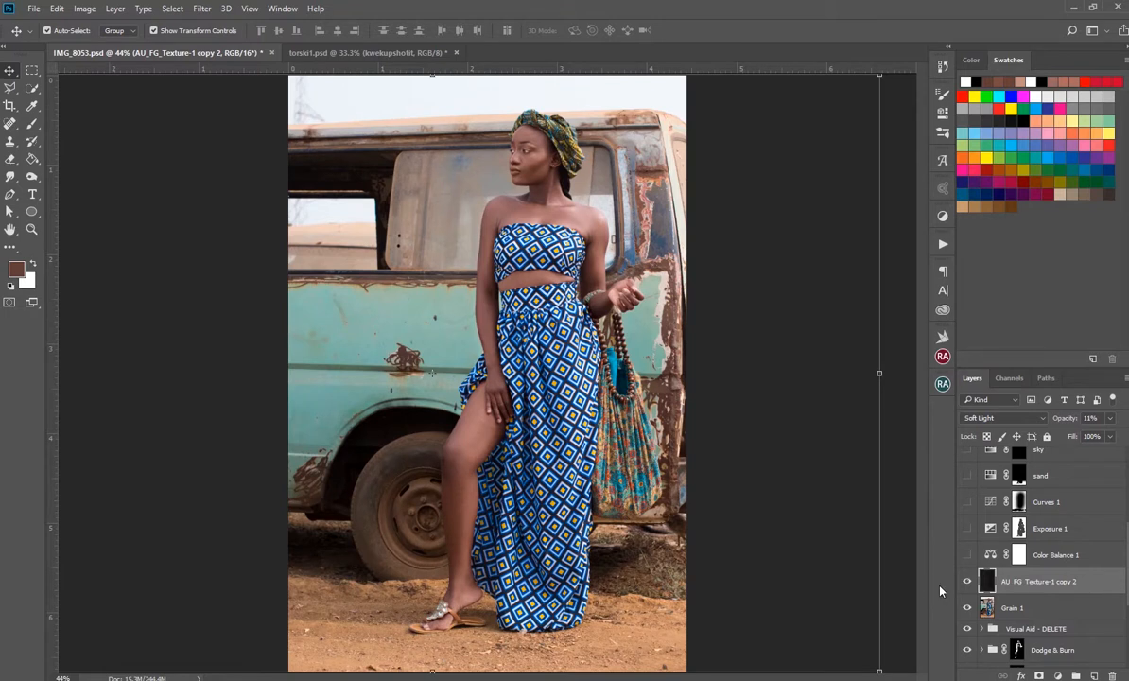
scroll(1017, 548, down, 1)
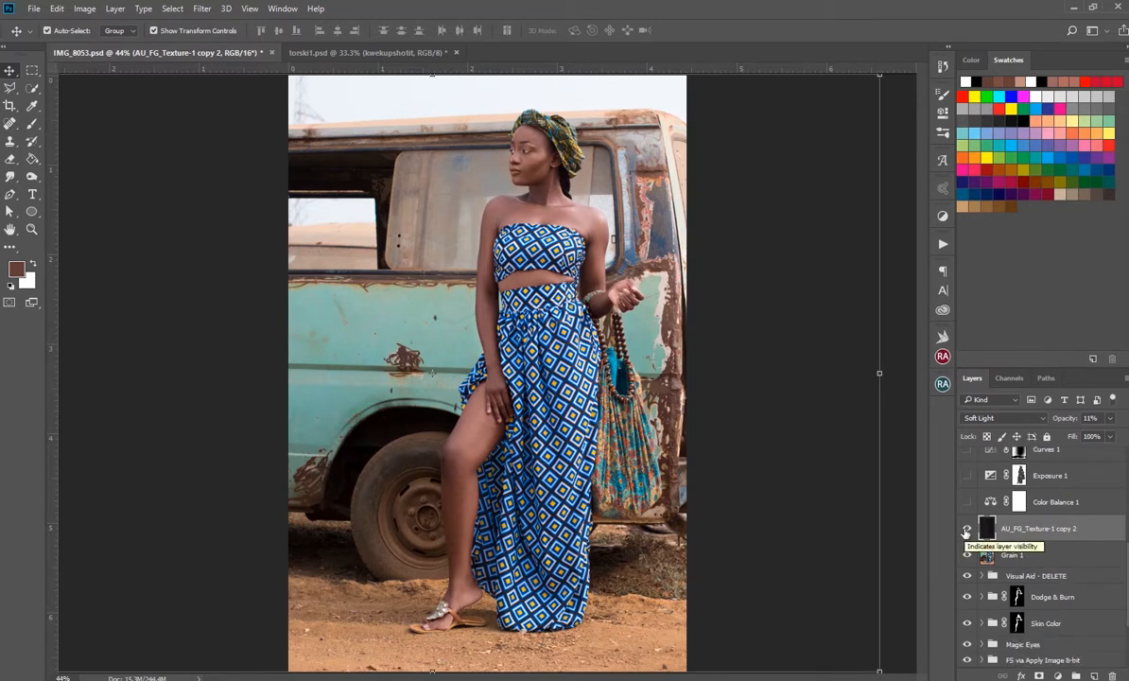
click(966, 530)
click(965, 531)
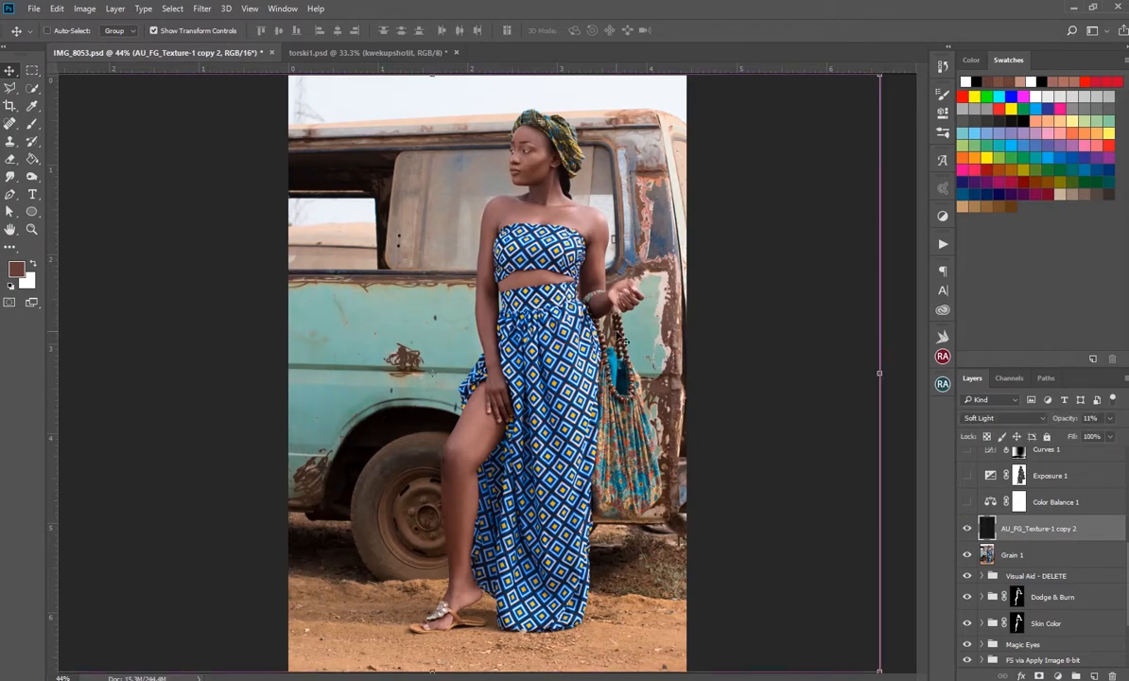
Step: Compare the skin on the upper body close up with and without the AU_FG_Texture-1 copy 2 layer, leaving it hidden
key(ctrl+minus)
key(ctrl+plus)
key(ctrl+plus)
key(ctrl+plus)
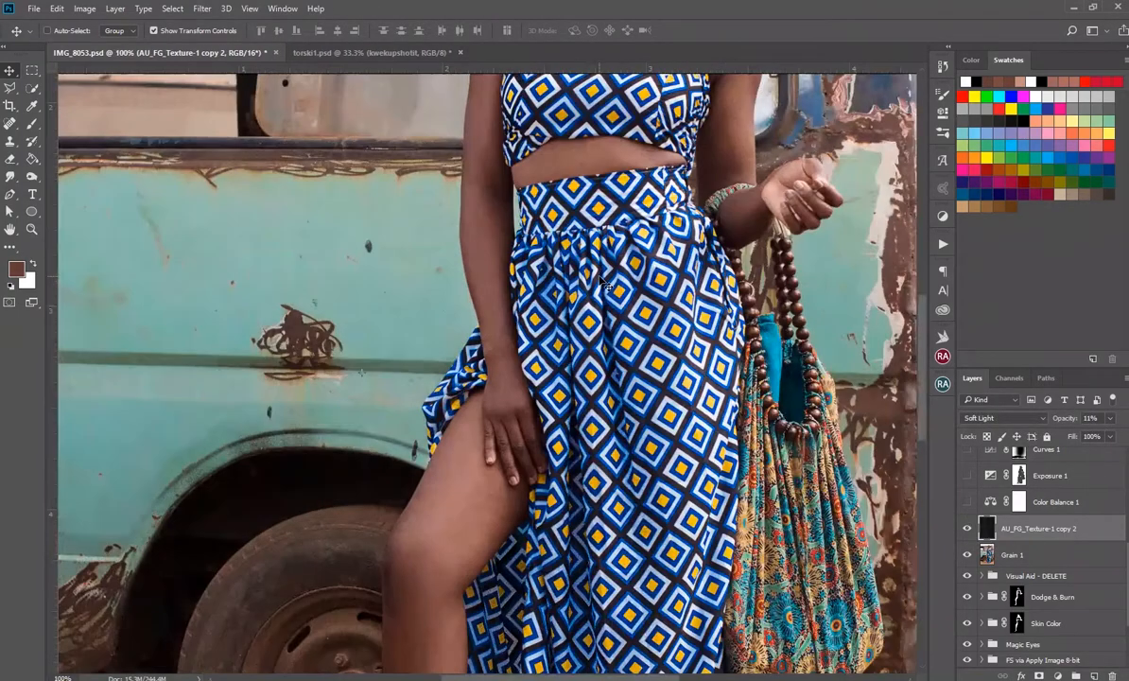
key(ctrl+plus)
scroll(740, 548, up, 10)
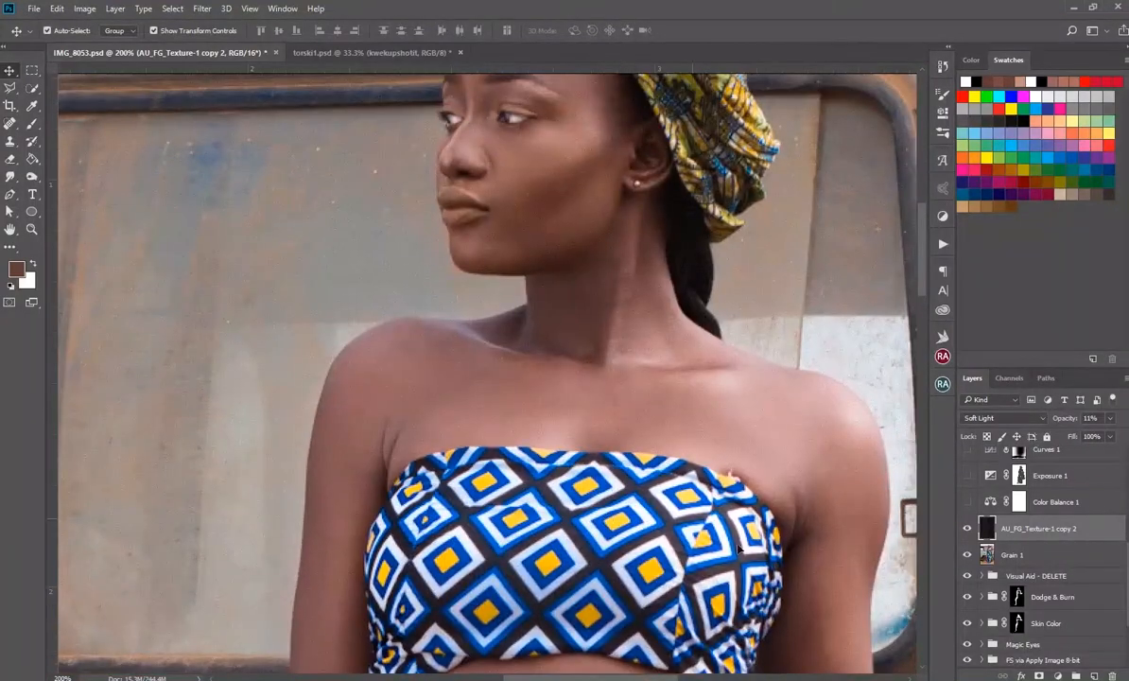
scroll(796, 448, down, 2)
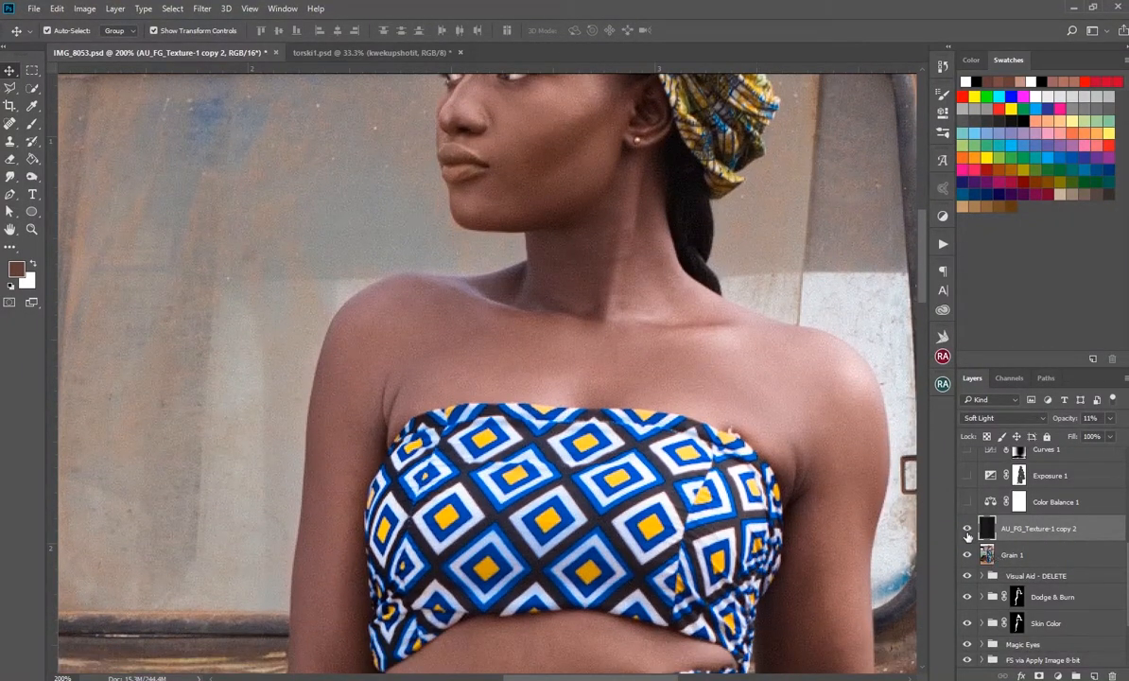
click(968, 533)
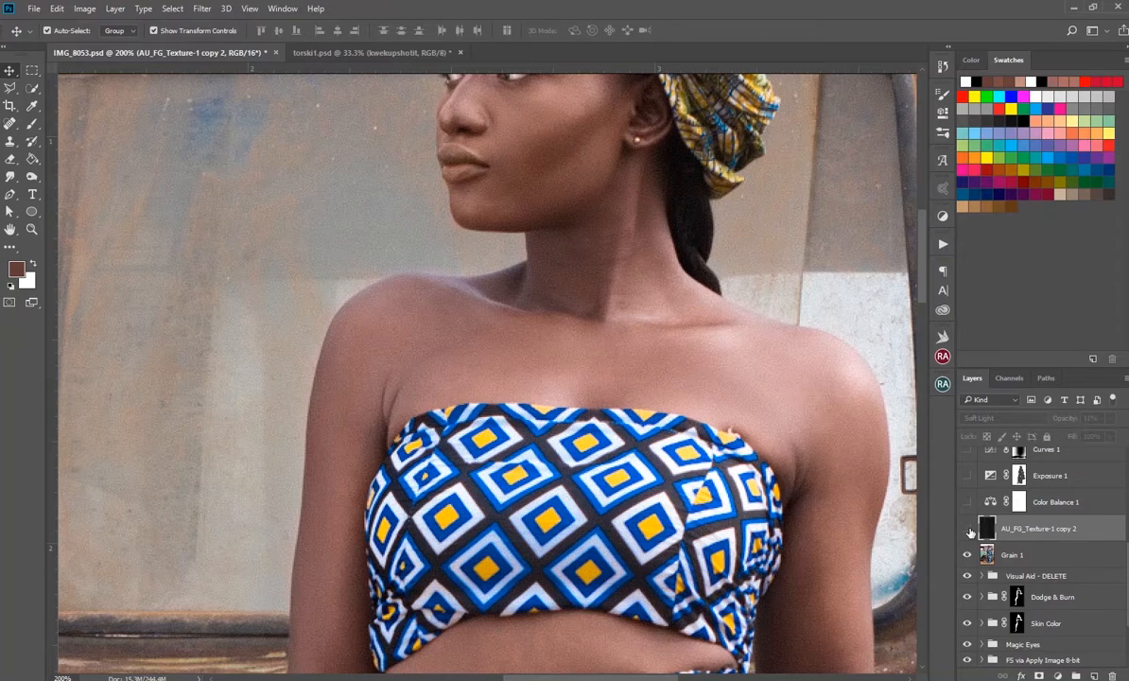
click(968, 532)
Step: Start the Camera Raw Filter on the Grain 1 layer, set the grain amount to 9, and inspect the face at 200%
click(1019, 557)
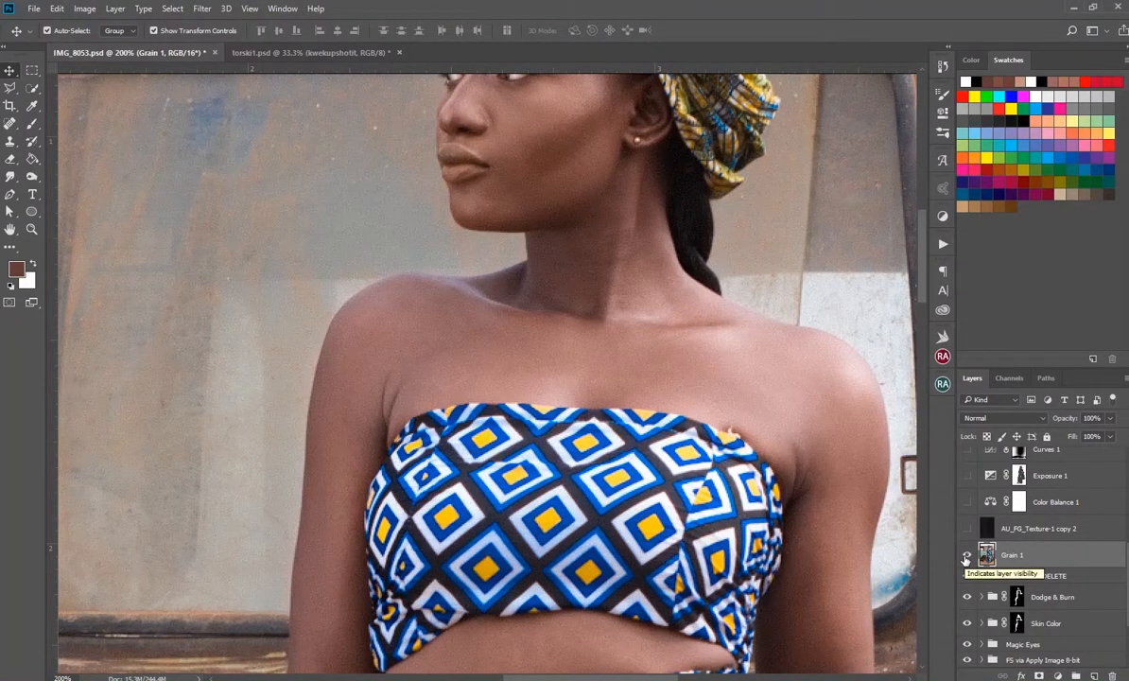
click(196, 10)
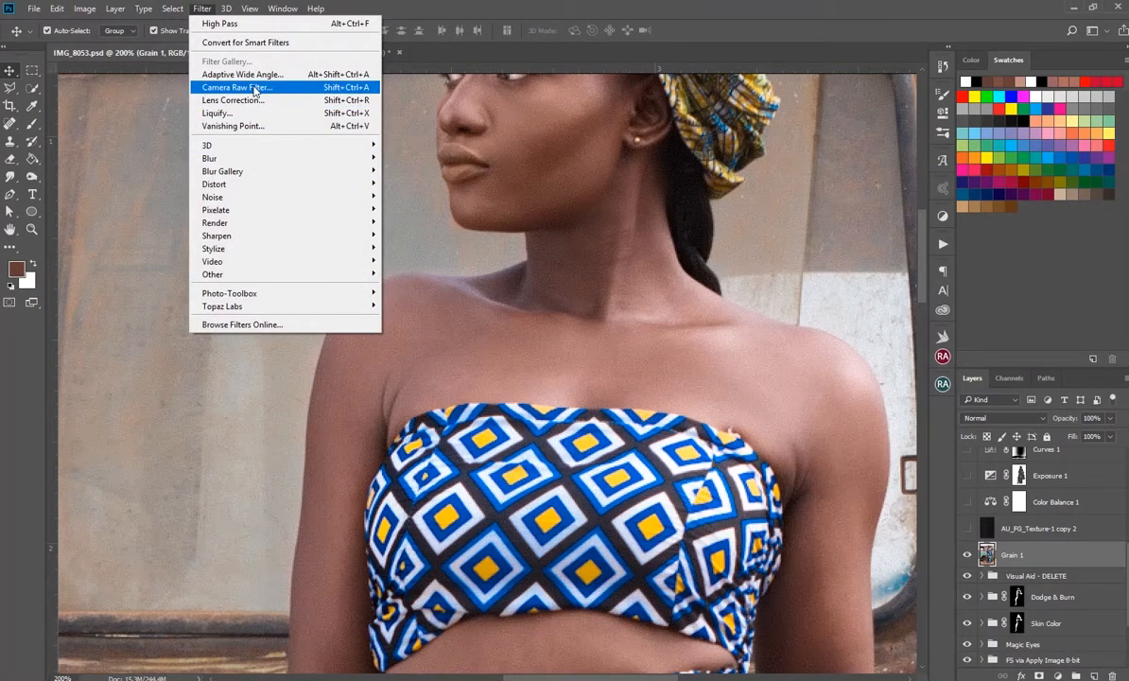
click(254, 88)
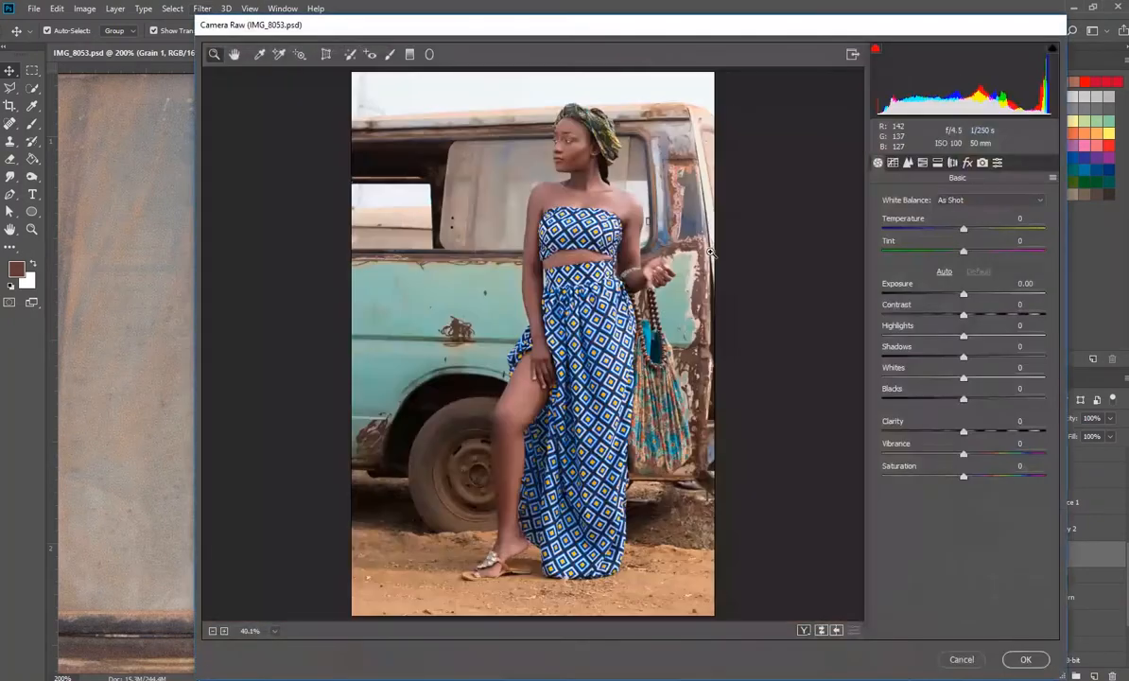
click(967, 163)
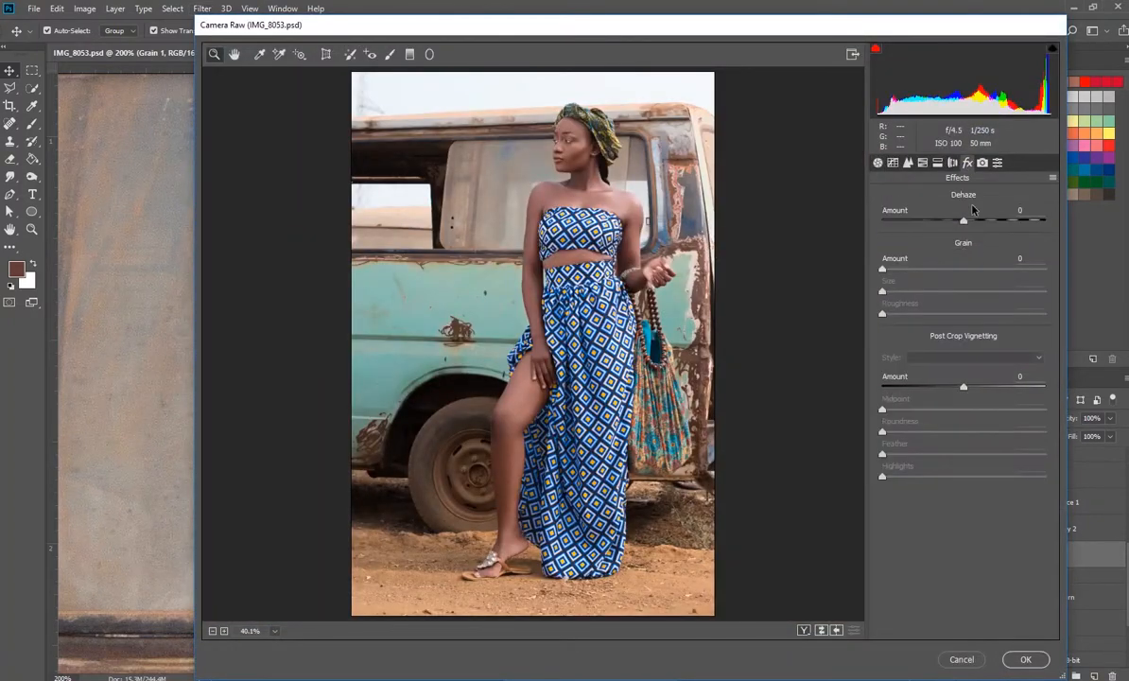
drag(884, 269, 896, 269)
click(522, 166)
click(530, 167)
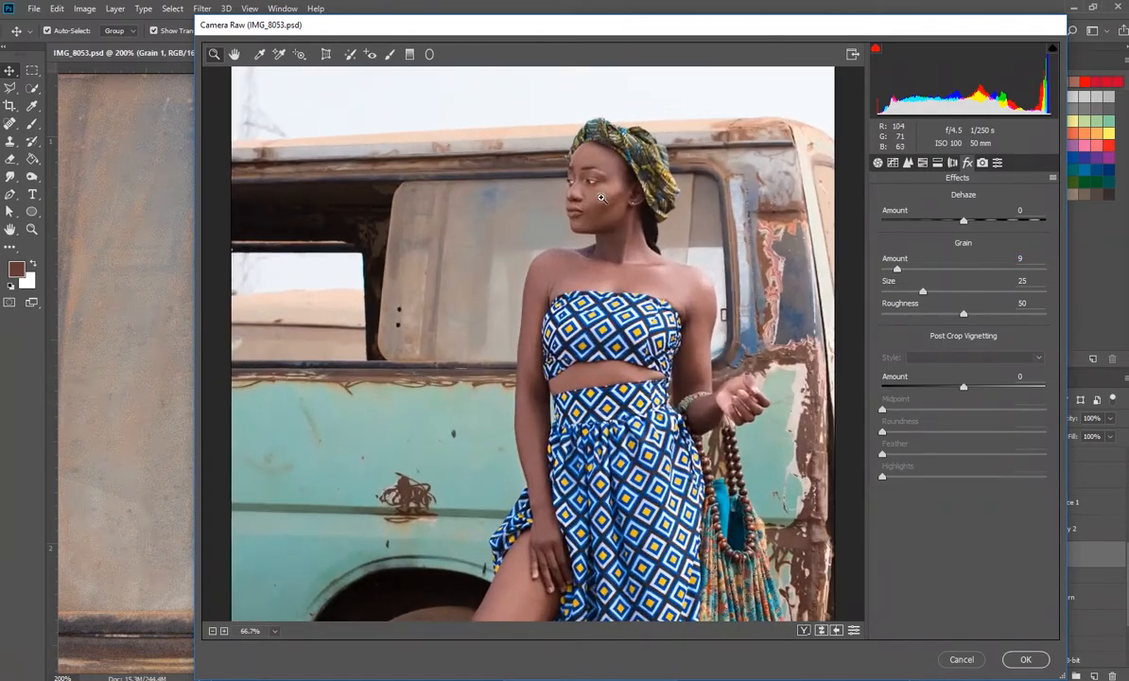
click(567, 190)
click(619, 230)
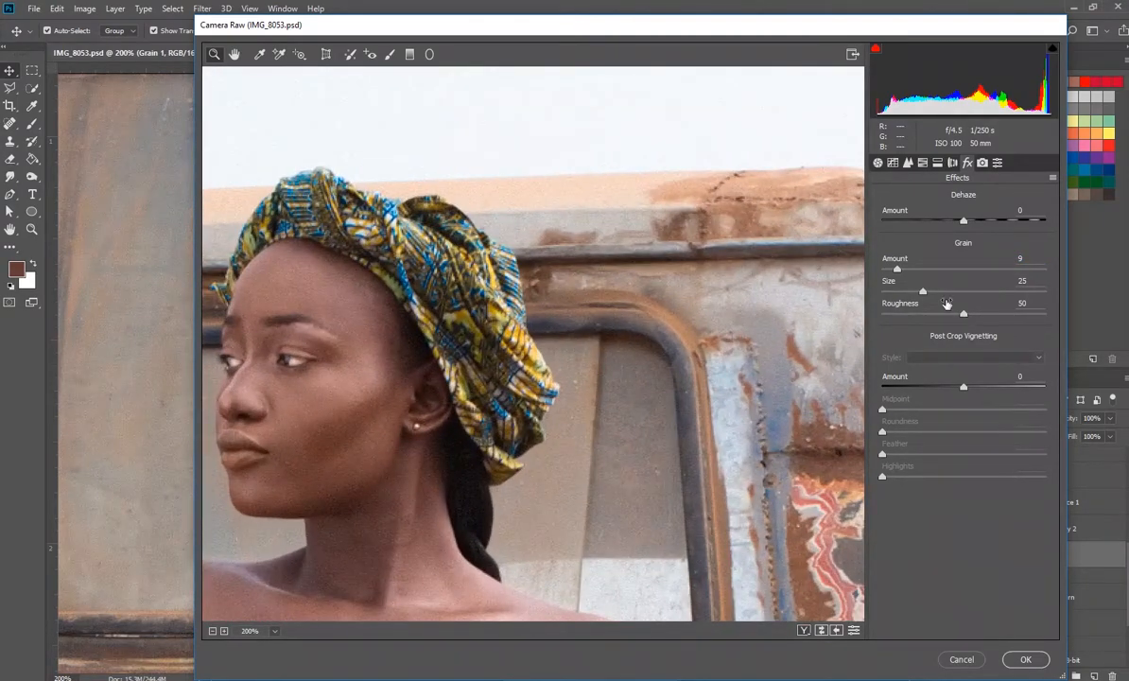
Step: Try different grain size, roughness and amount settings in Camera Raw, and apply the filter to the Grain 1 layer
drag(922, 292, 988, 293)
mouse_move(898, 269)
mouse_down()
mouse_move(947, 269)
mouse_move(891, 277)
mouse_up()
drag(889, 277, 896, 276)
click(924, 290)
drag(924, 298, 1053, 310)
drag(1053, 315, 909, 317)
drag(926, 292, 891, 271)
click(1024, 659)
Step: View the whole photo with the Grain 1 layer, hide that layer, and inspect the skin around the shoulders close up
scroll(776, 463, up, 2)
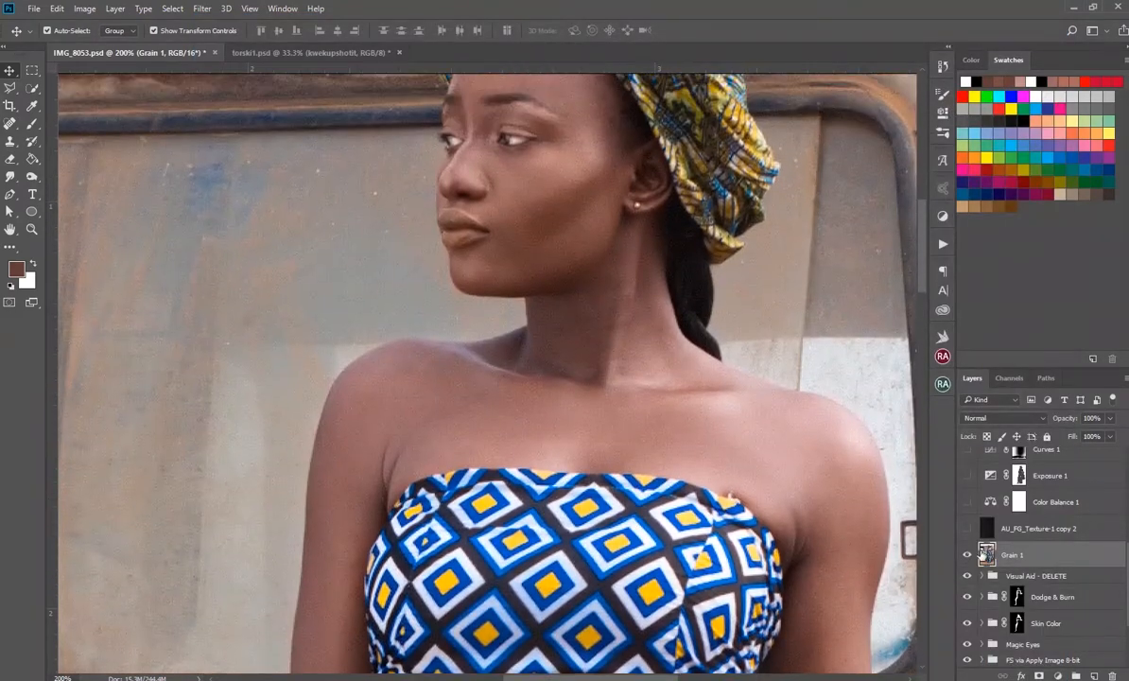
key(ctrl+minus)
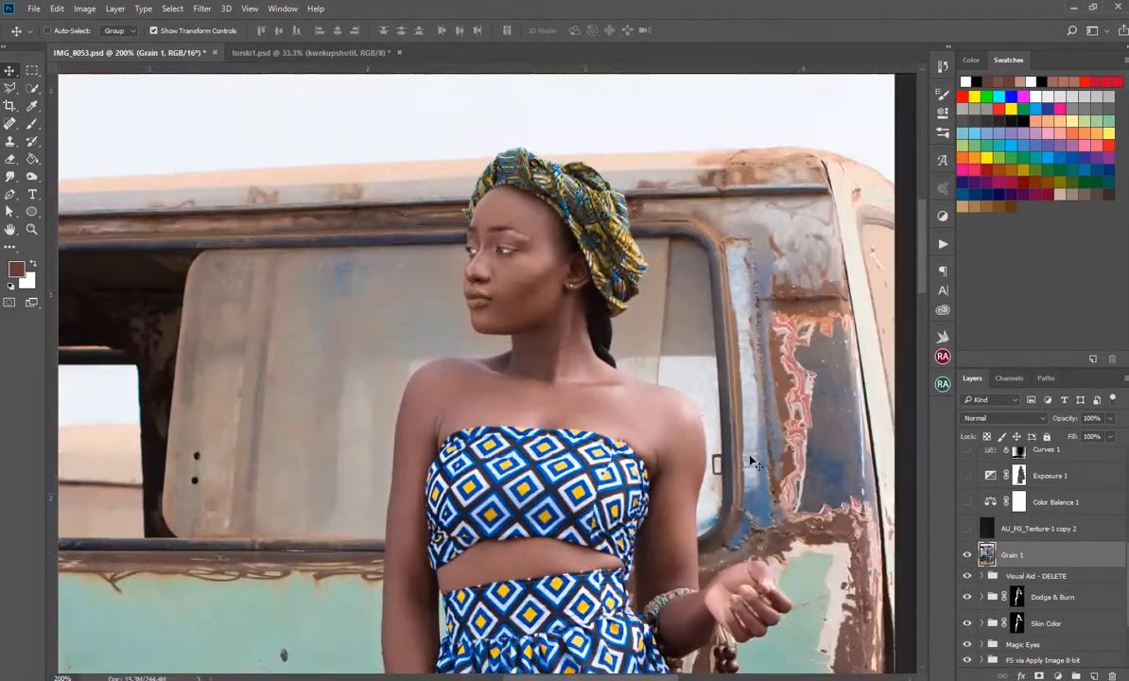
key(z)
right_click(401, 329)
click(439, 340)
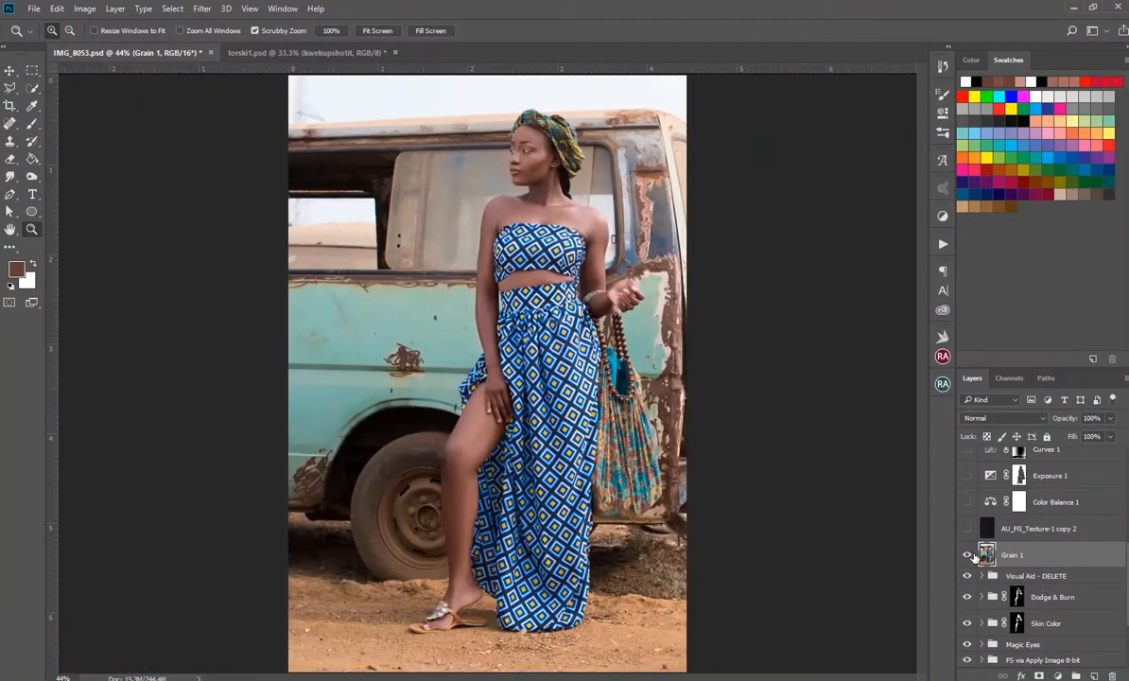
click(966, 555)
click(544, 229)
drag(544, 229, 575, 209)
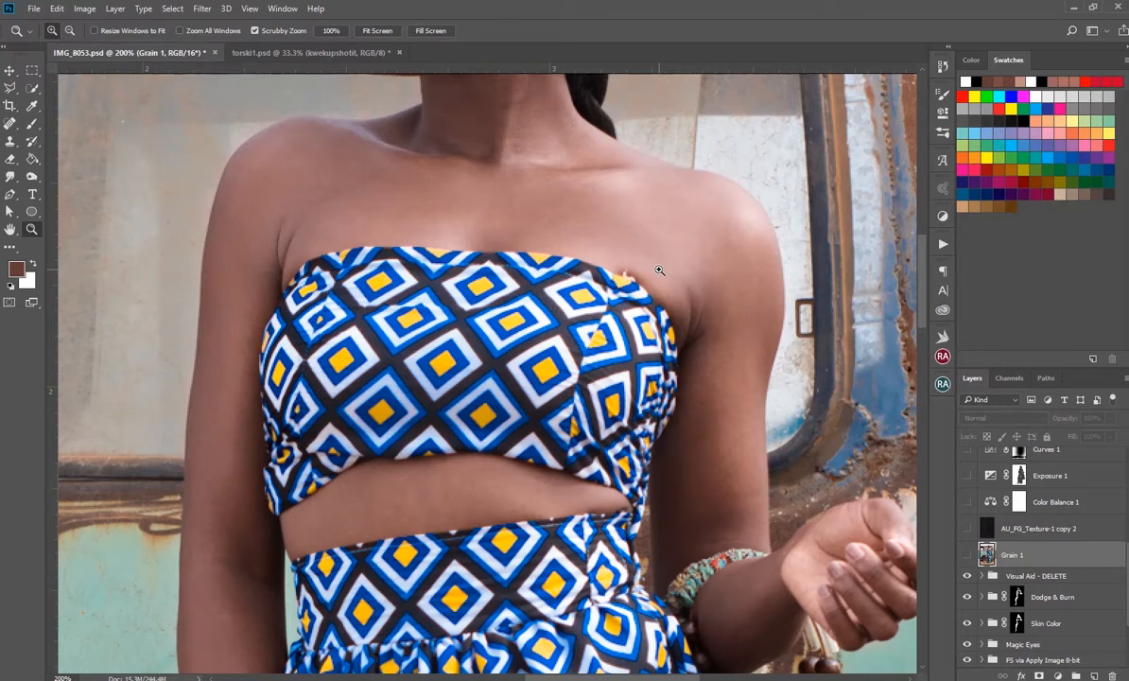
Step: Select the Visual Aid - DELETE group and hide it
scroll(1002, 510, down, 3)
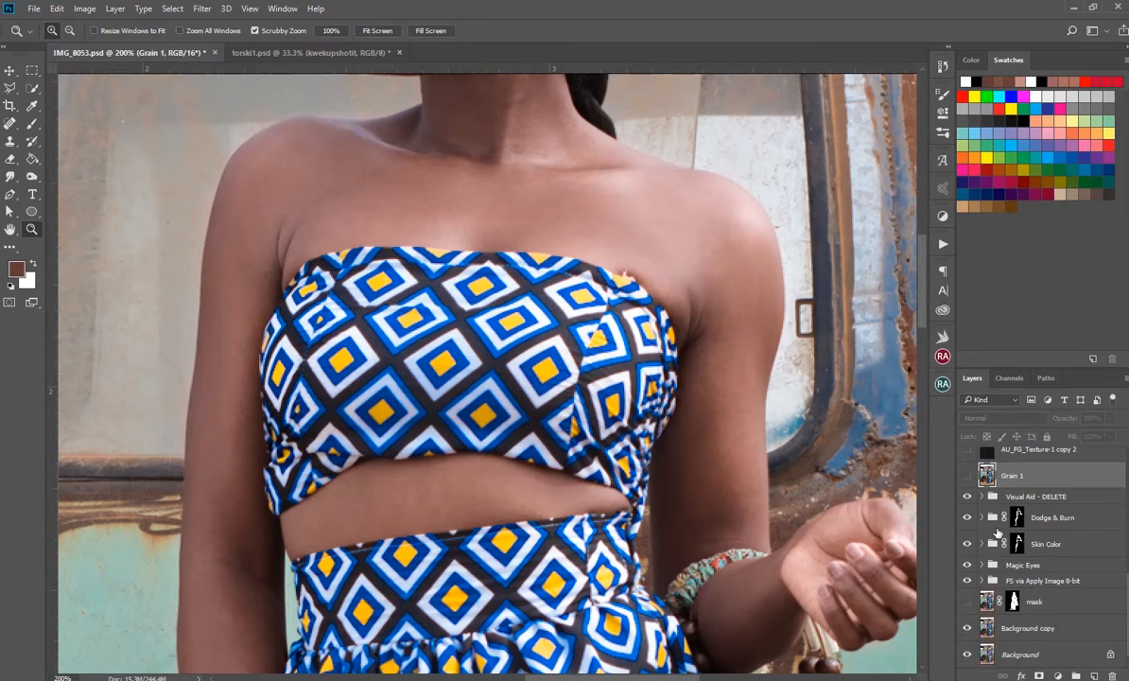
click(1040, 496)
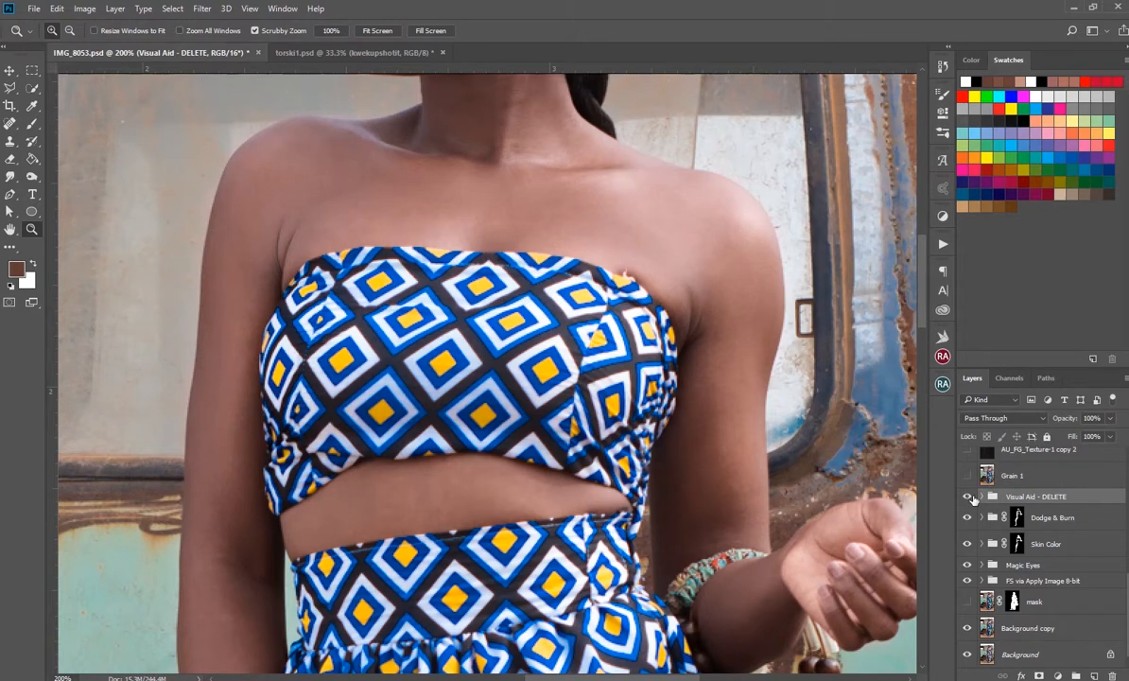
click(966, 499)
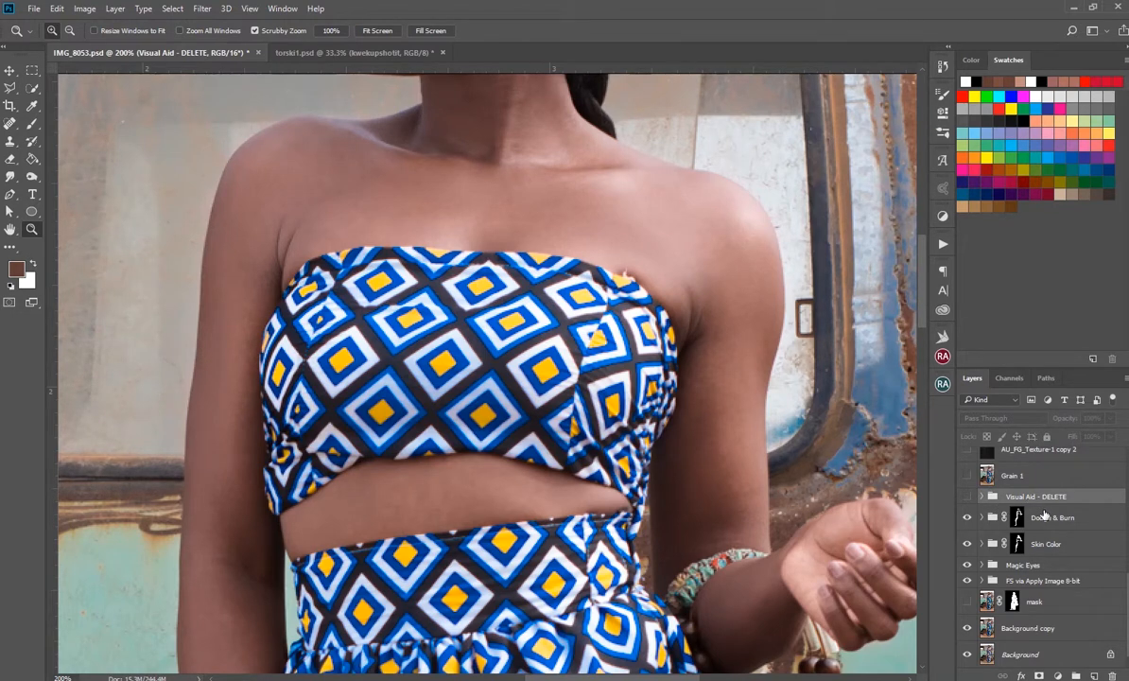
Step: Select the Dodge & Burn group and compare the photo with and without it, leaving the group hidden
click(1052, 522)
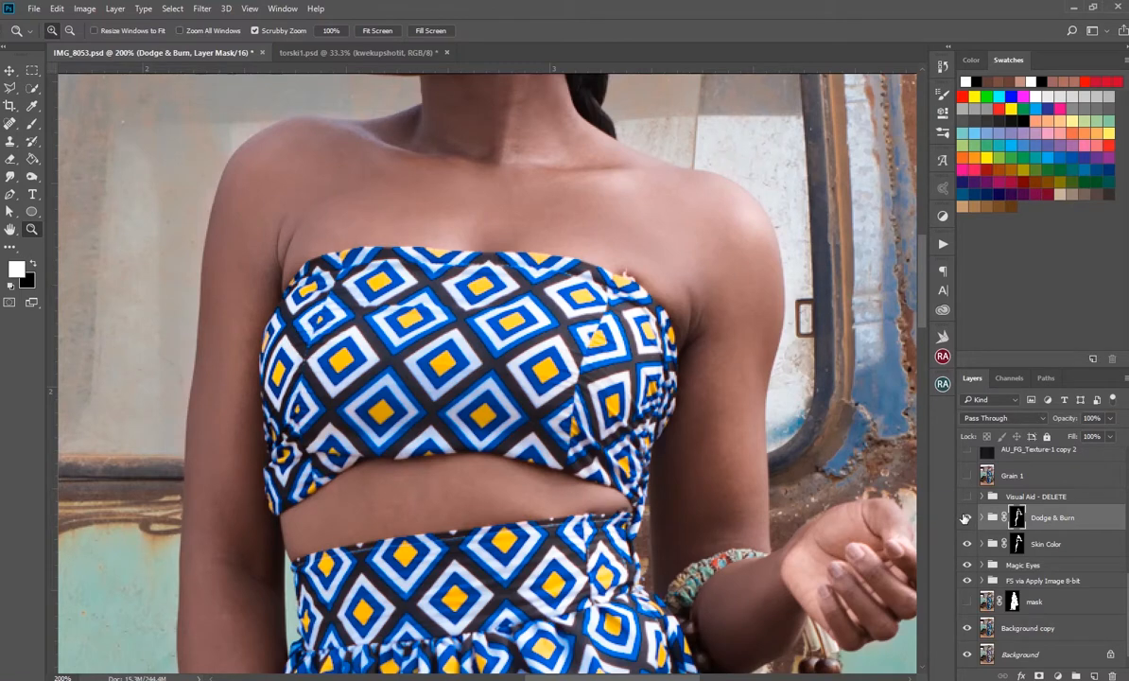
key(ctrl+0)
click(967, 518)
click(967, 518)
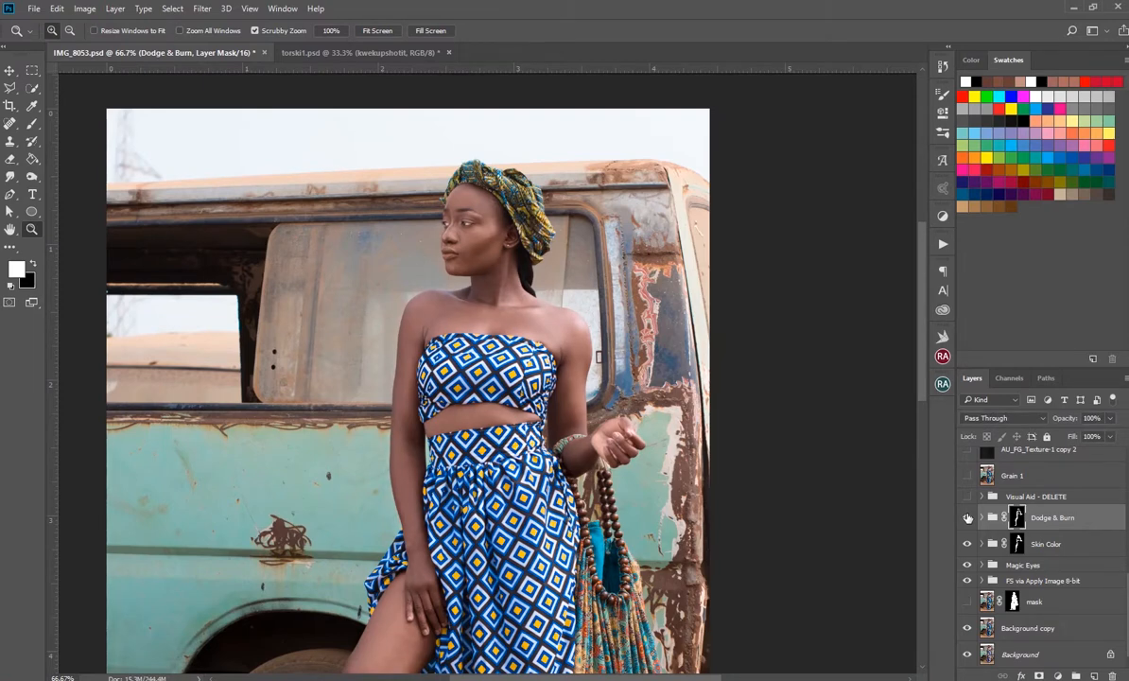
click(967, 518)
key(ctrl+minus)
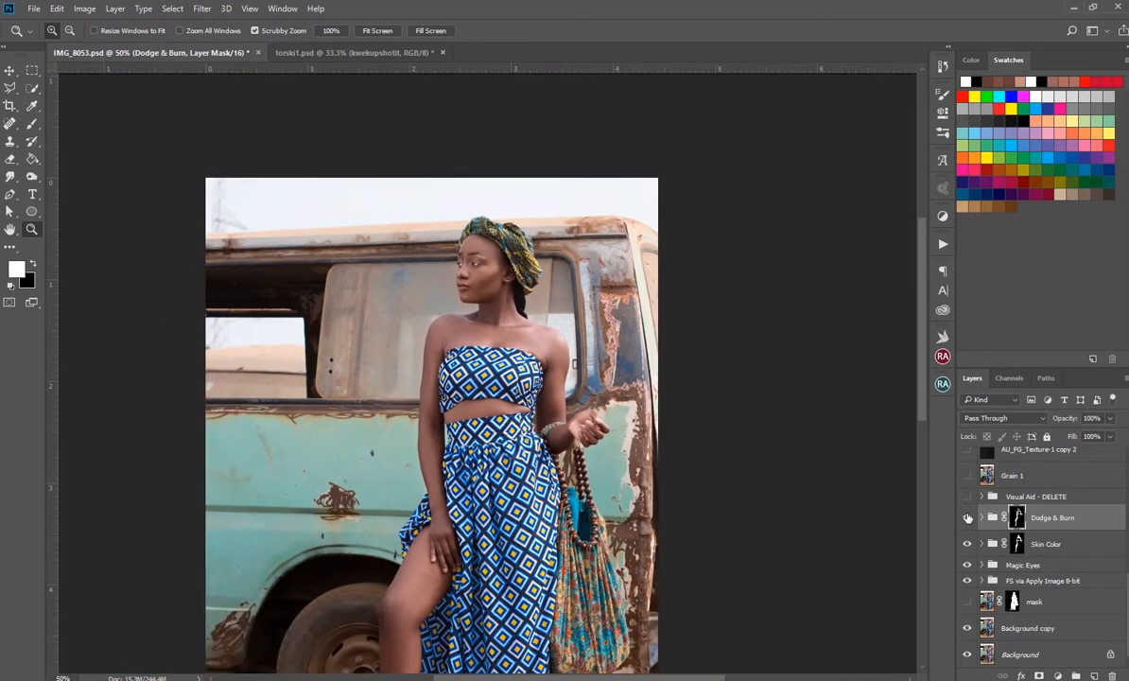
scroll(925, 515, down, 2)
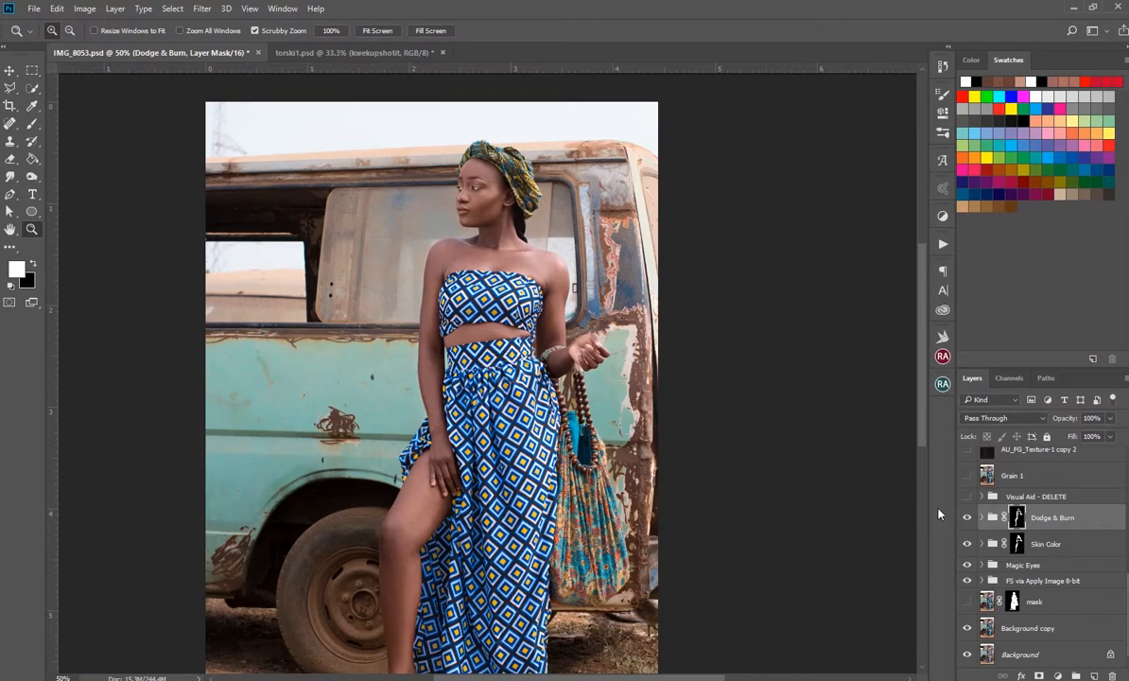
click(966, 518)
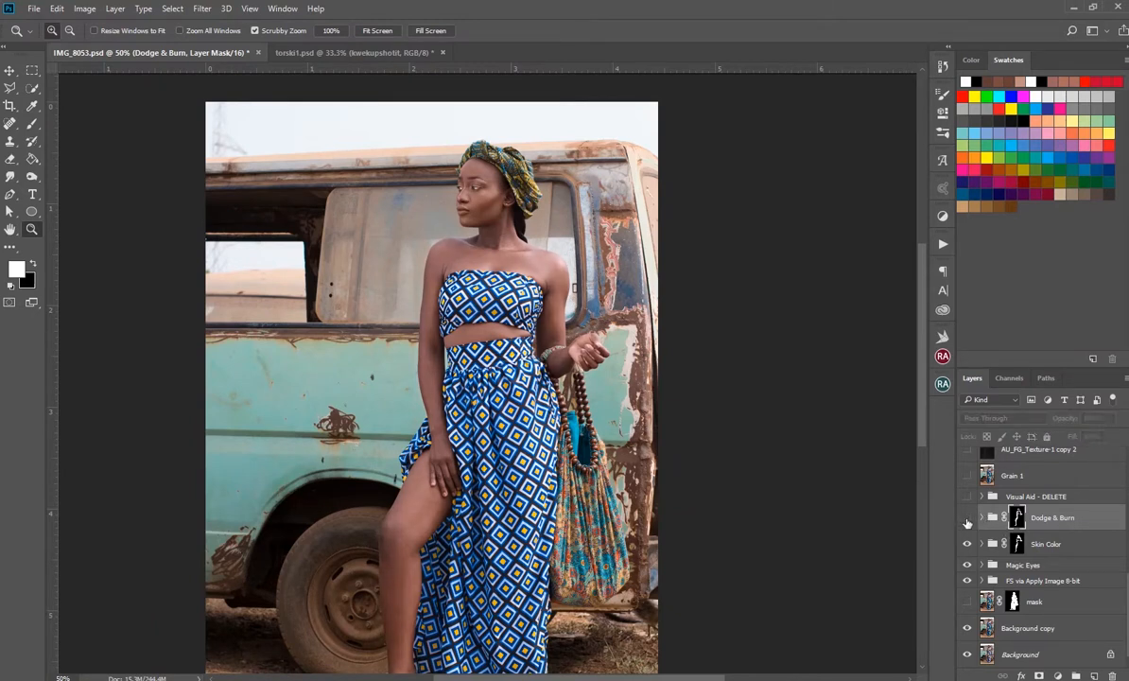
click(966, 520)
Step: Select the Skin Color group and compare the skin tones with it hidden and shown, leaving it shown
click(1045, 546)
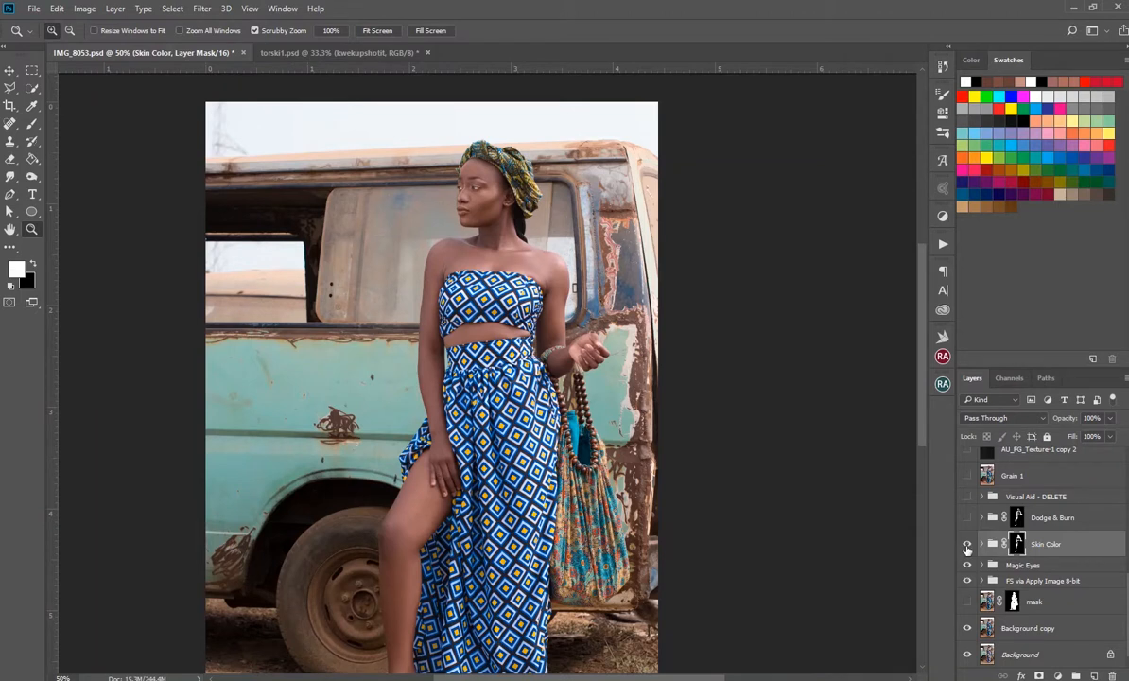
click(966, 547)
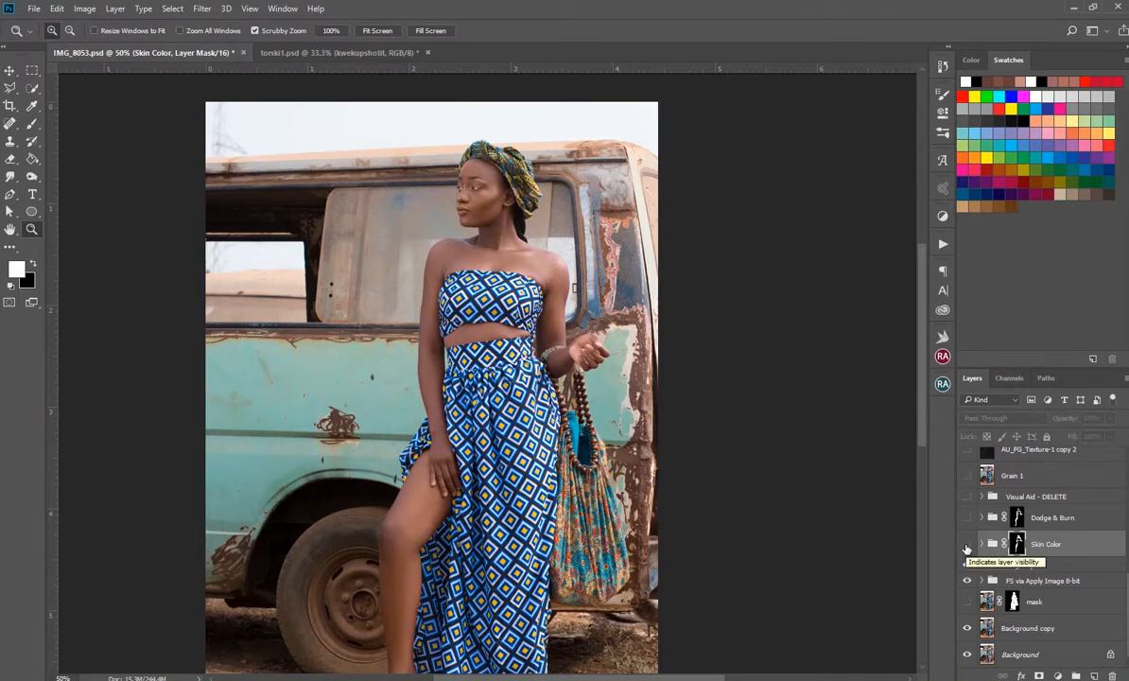
click(967, 546)
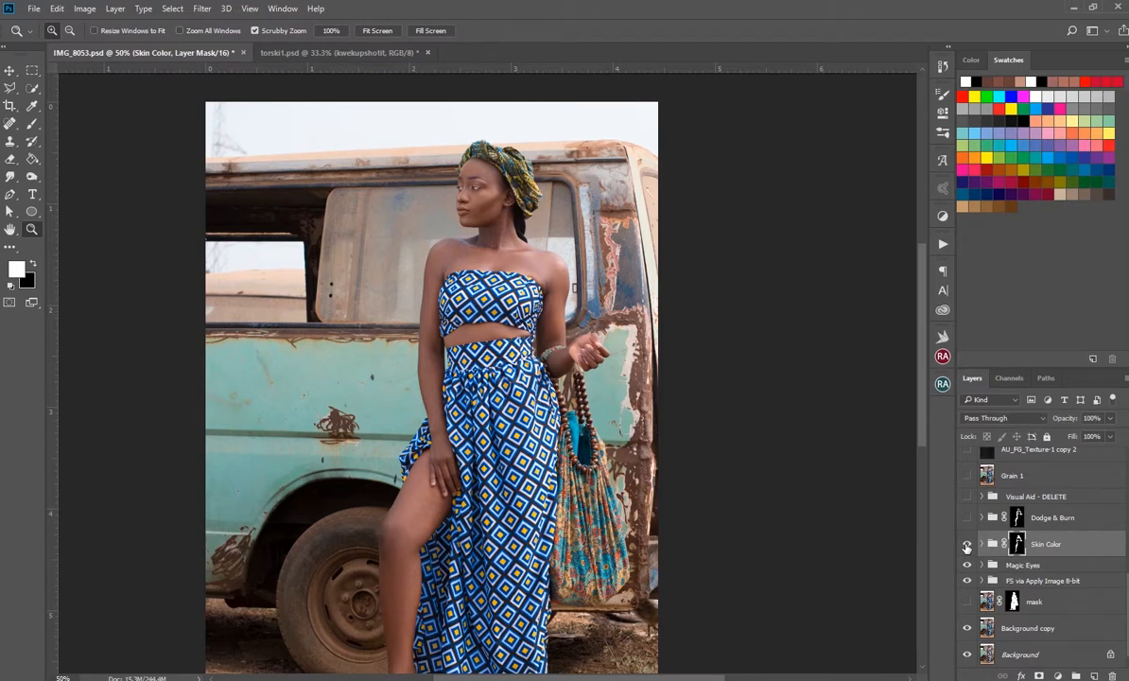
Step: Expand the Skin Color group, select its Midtones & Highlights layer, and look up the Solid Color fill layer option without adding one
click(982, 547)
scroll(1016, 537, down, 1)
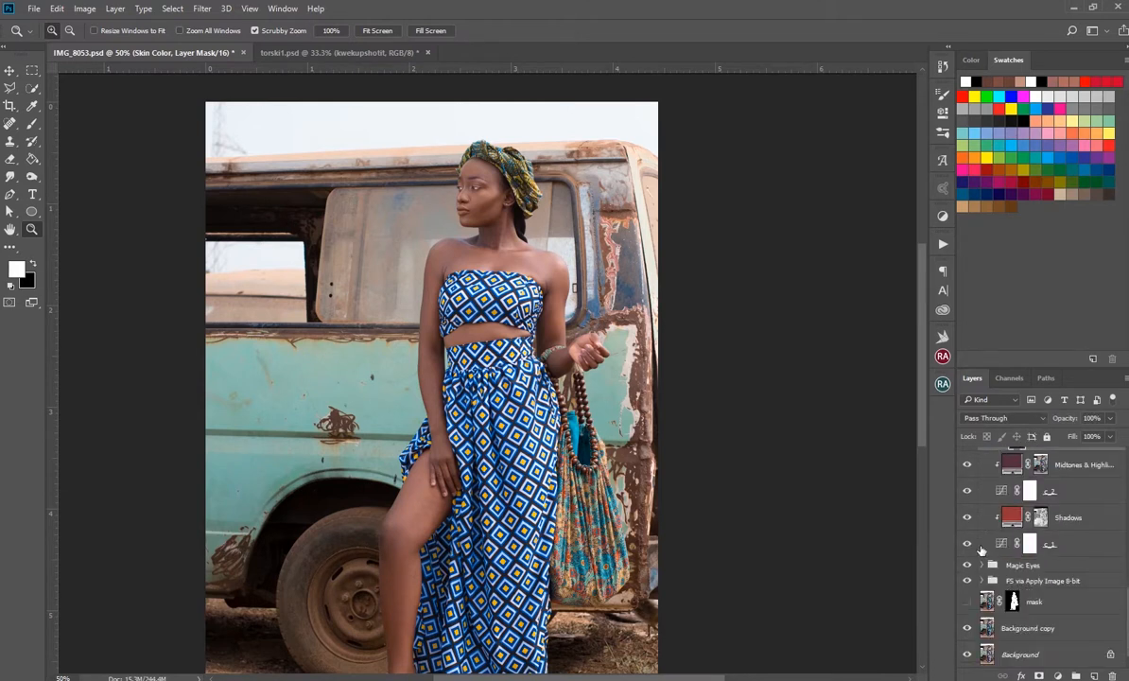
scroll(1015, 537, up, 1)
click(1008, 518)
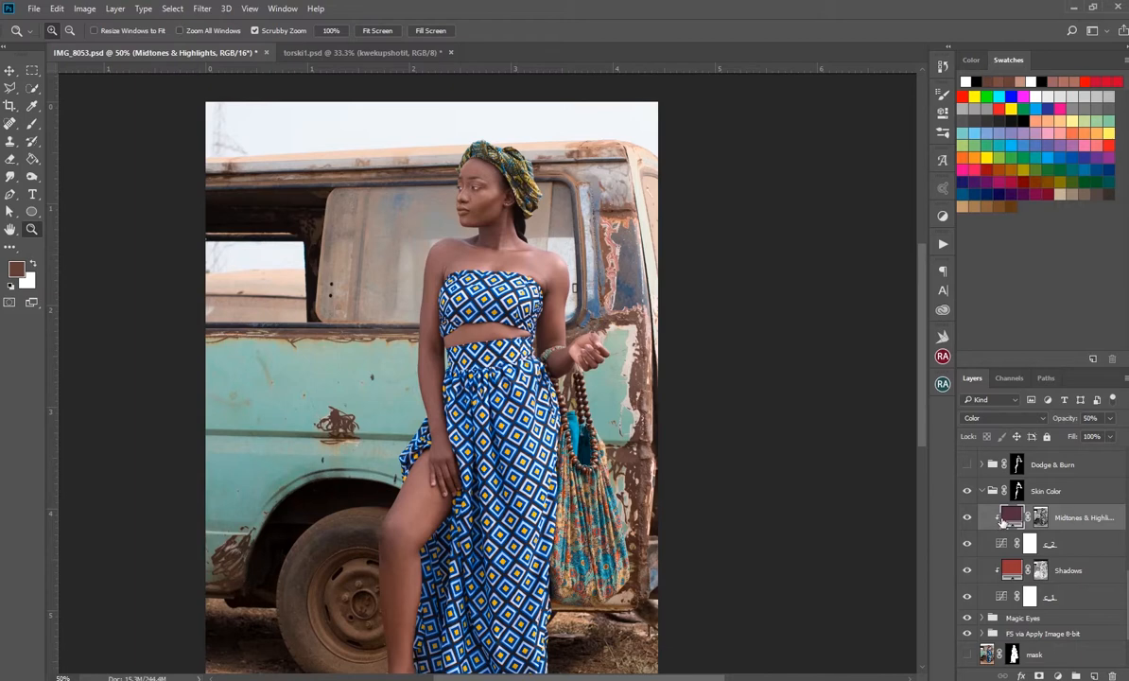
click(1057, 675)
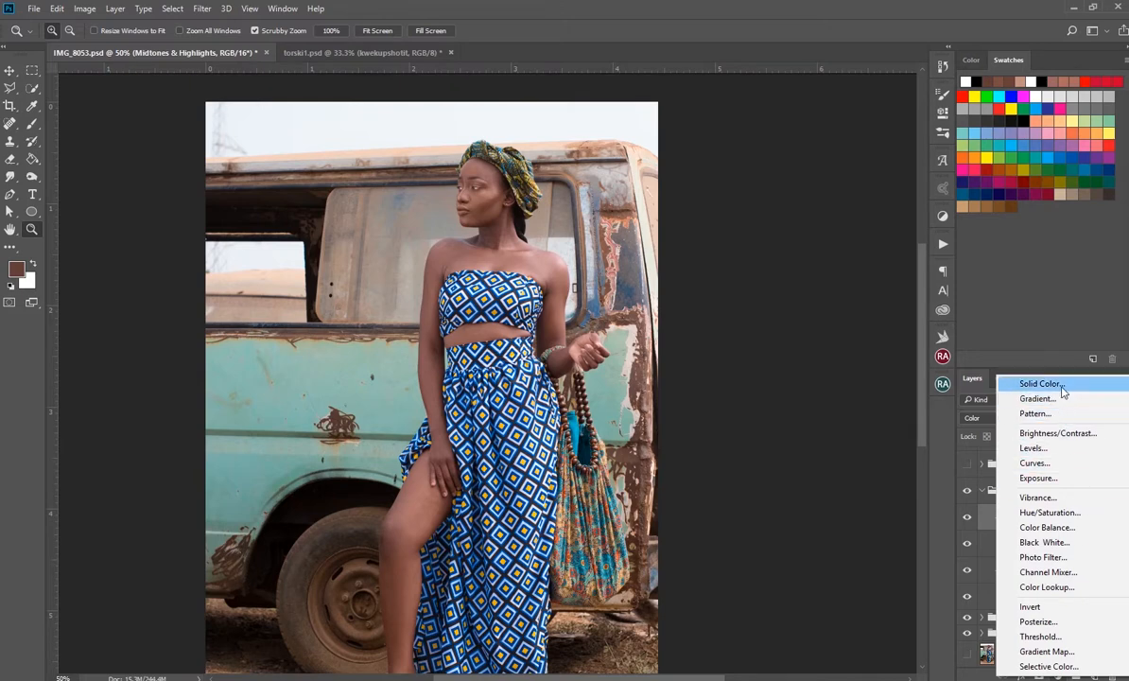
click(947, 461)
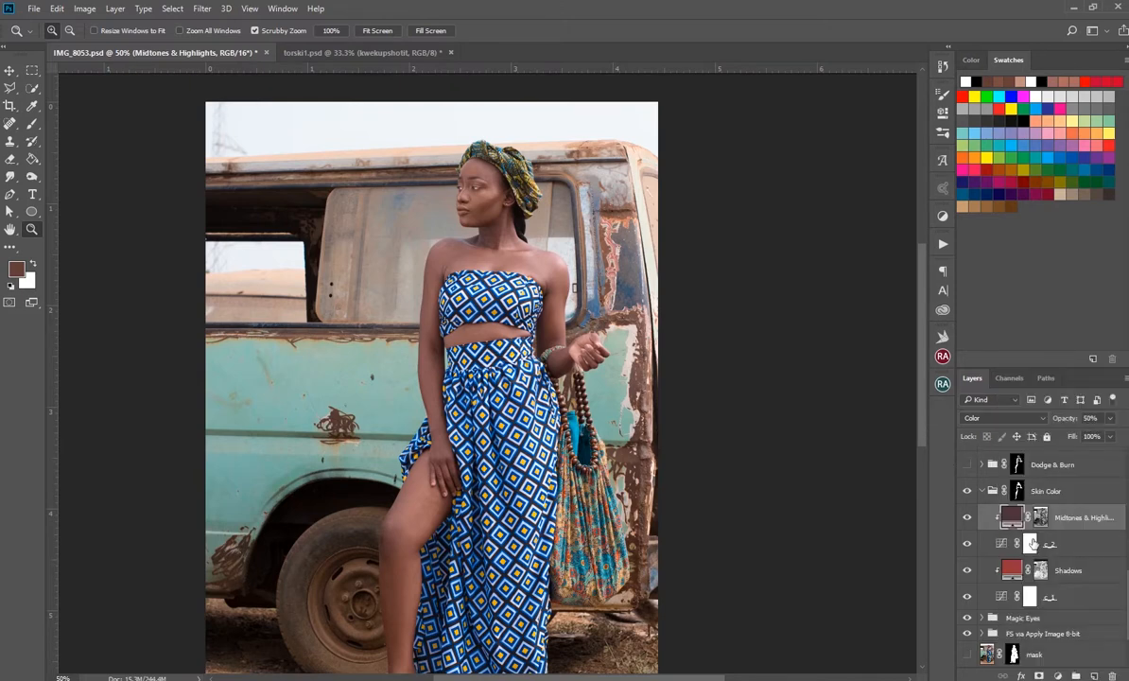
Step: Check the solid fill colours and blend modes of the Midtones & Highlights and Shadows layers in the Skin Color group
double_click(1011, 517)
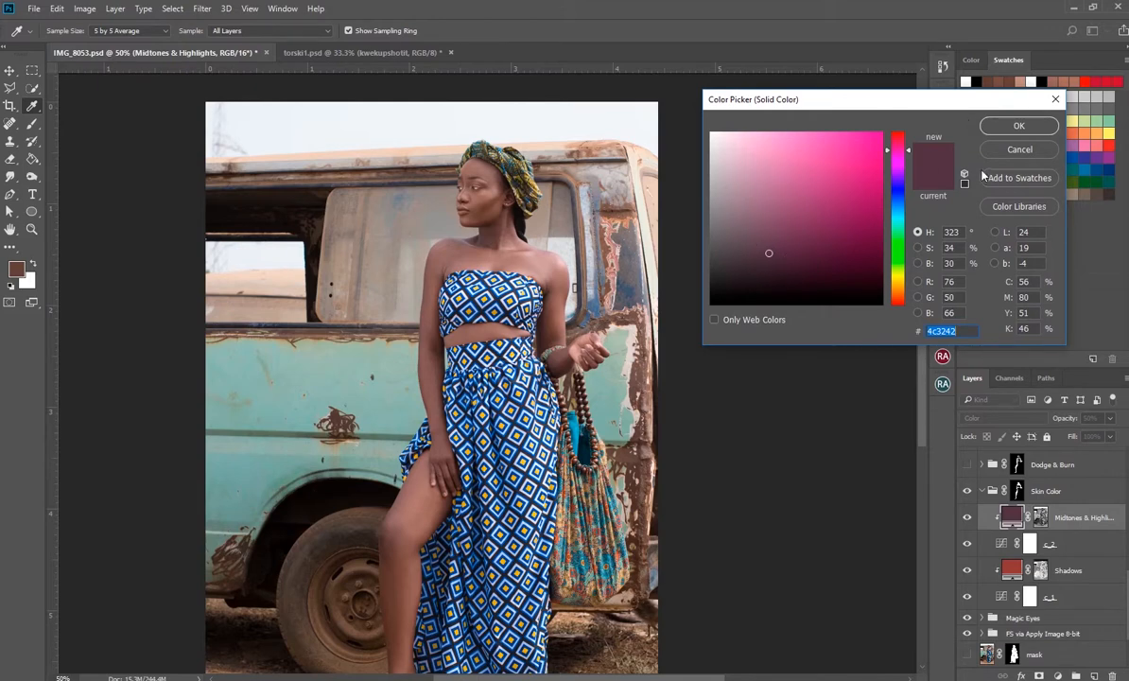
click(1020, 125)
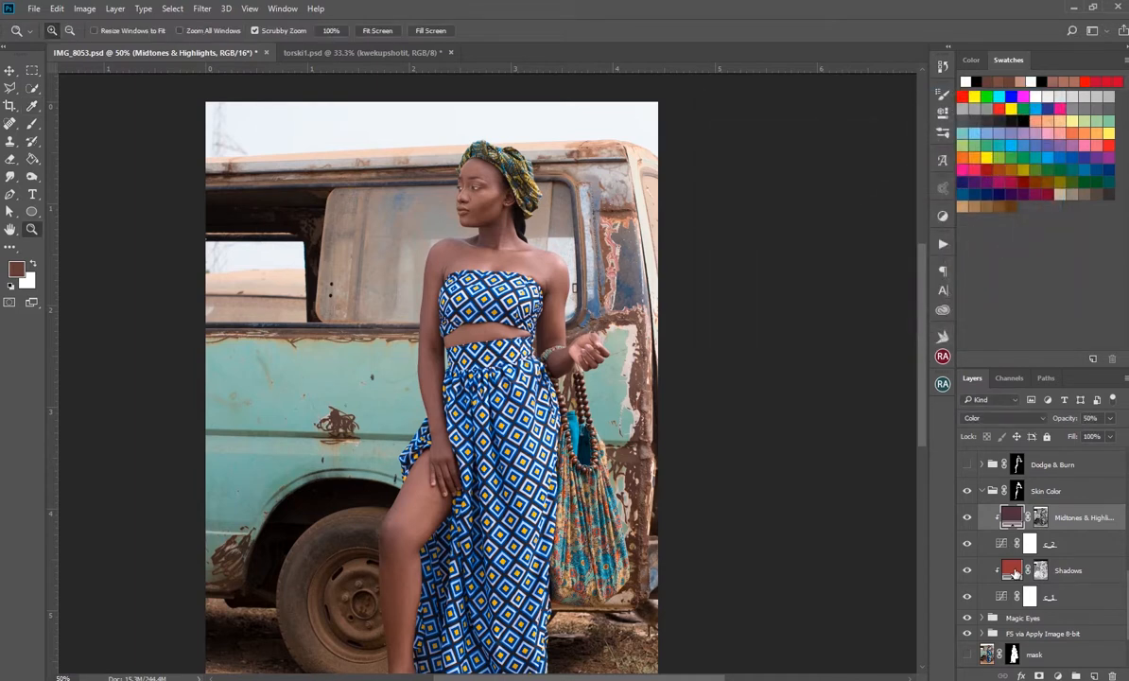
double_click(1012, 570)
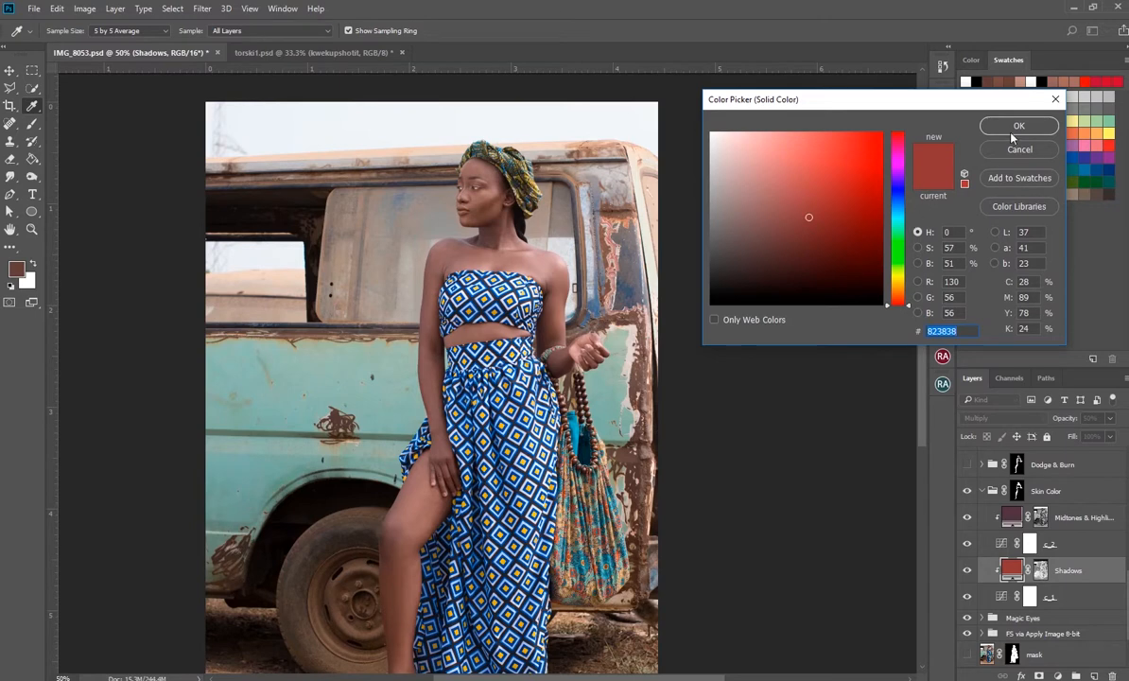
click(1017, 127)
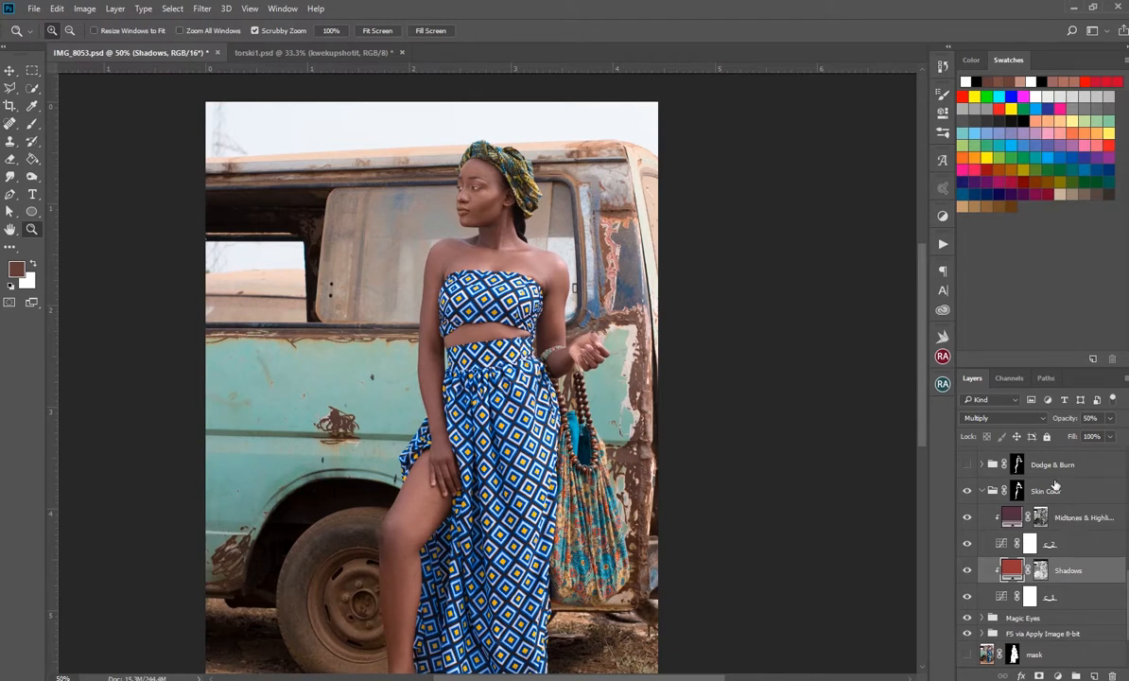
click(1069, 518)
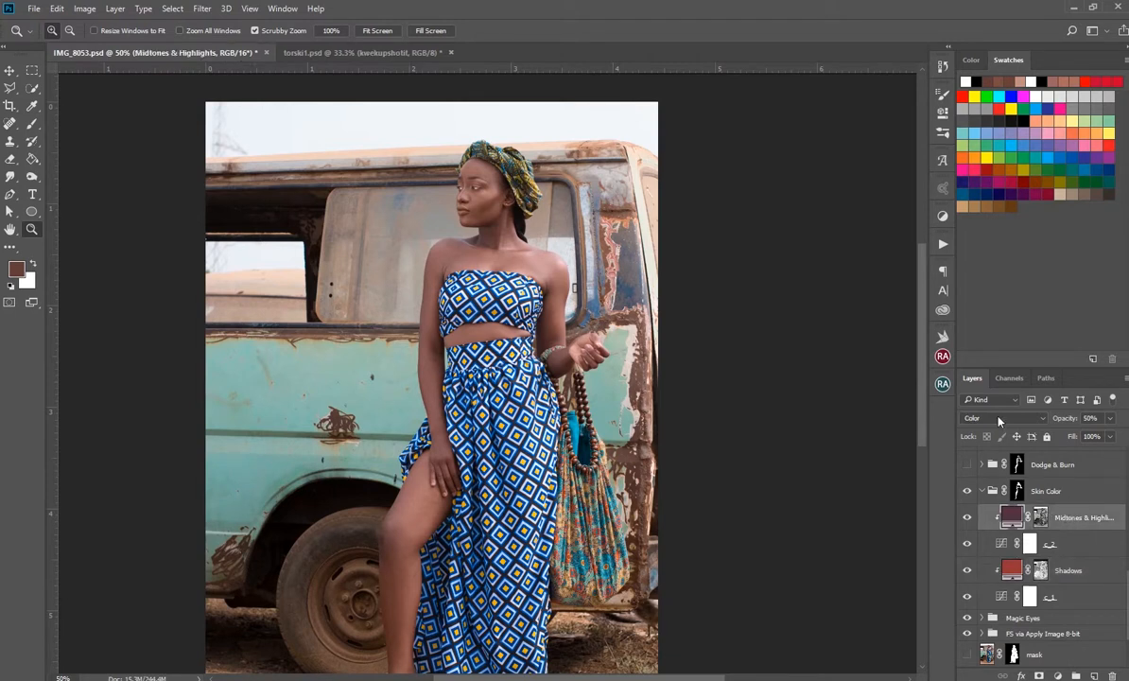
click(1069, 574)
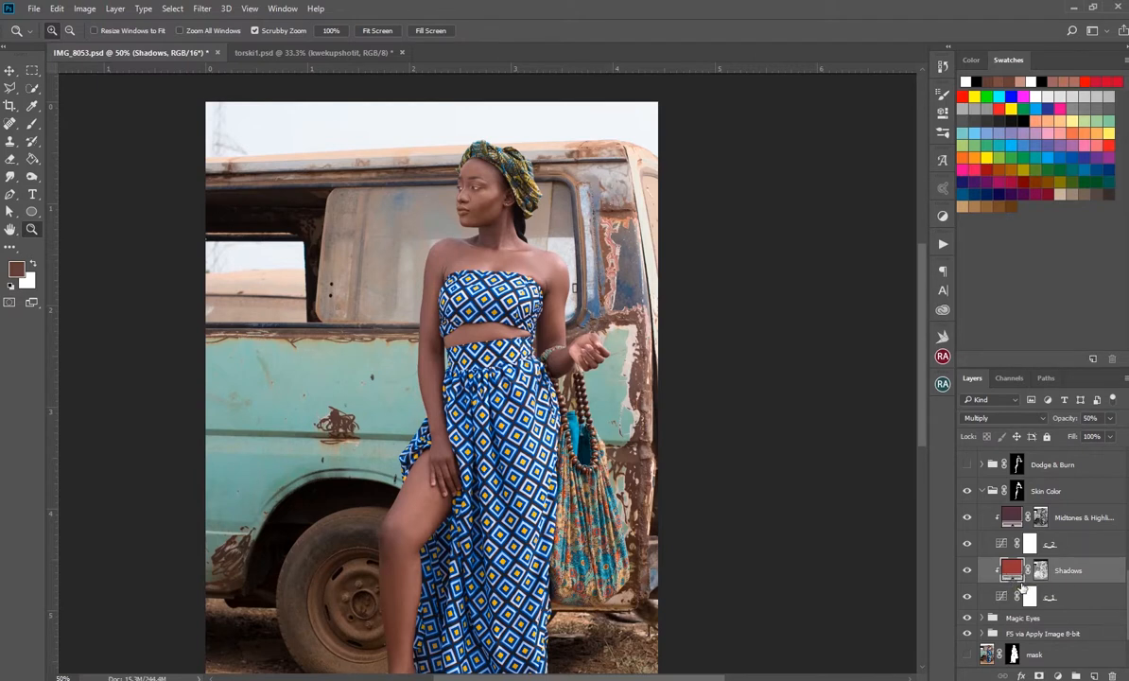
Step: Collapse and hide the Skin Color group, select the Magic Eyes group and compare the portrait with it hidden and shown
click(1056, 518)
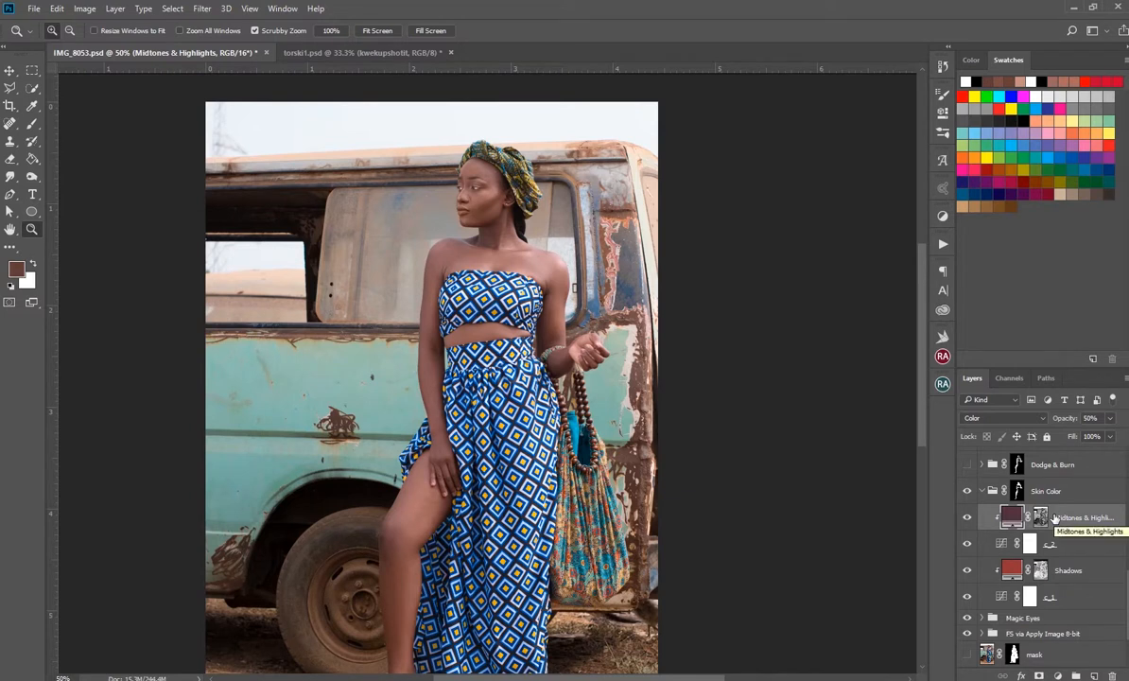
click(981, 491)
click(995, 567)
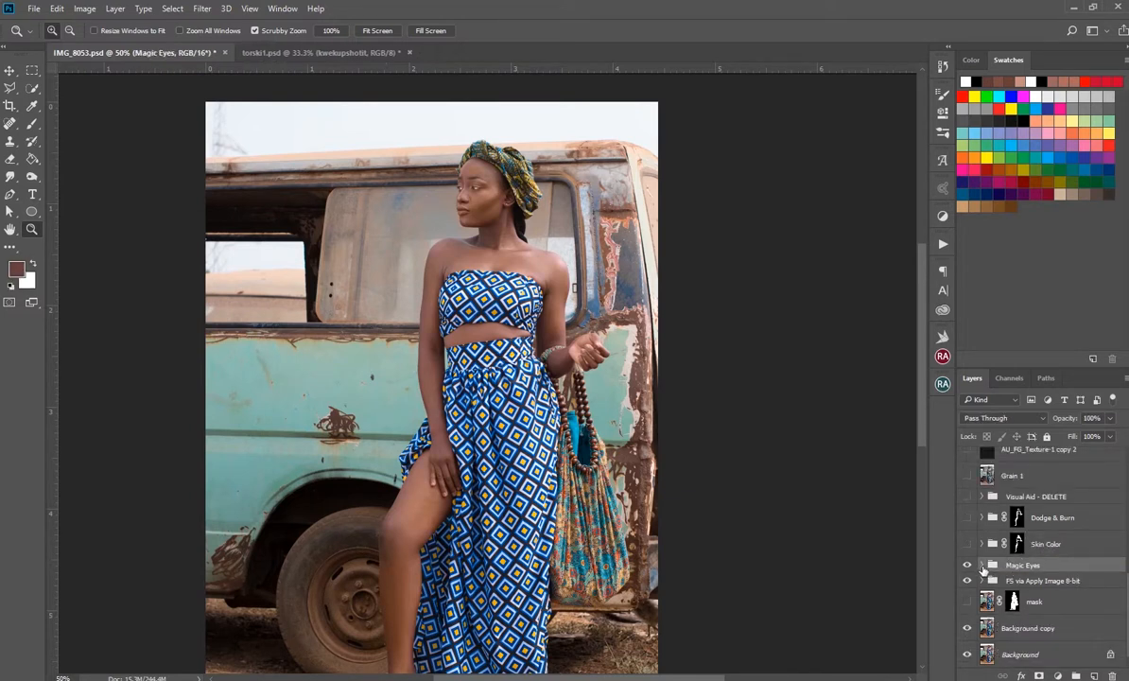
click(965, 565)
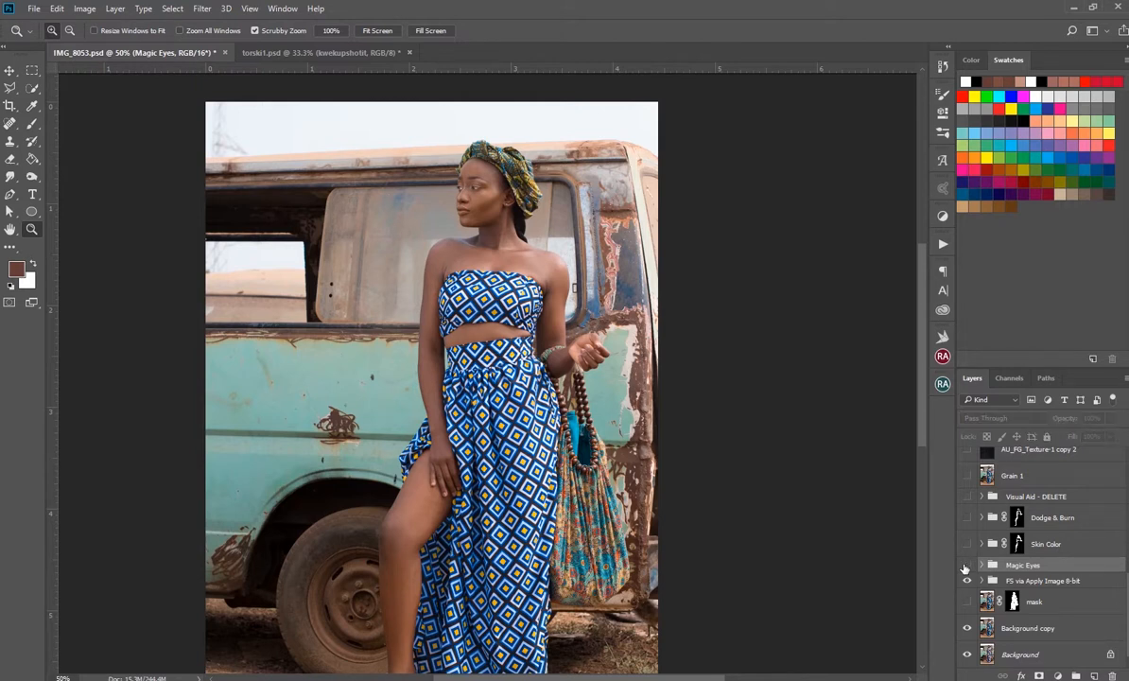
click(965, 566)
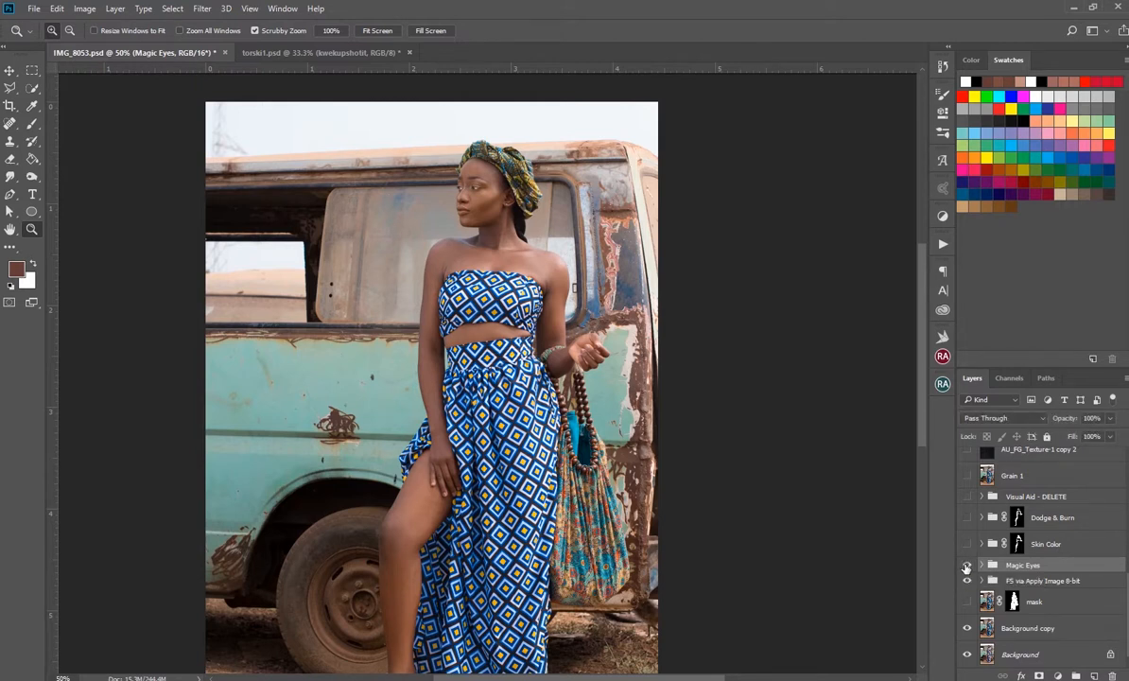
Step: Expand the Magic Eyes group, inspect its Add Light Into Iris layer, and open the Beauty Retouch v3.1 panel
click(979, 564)
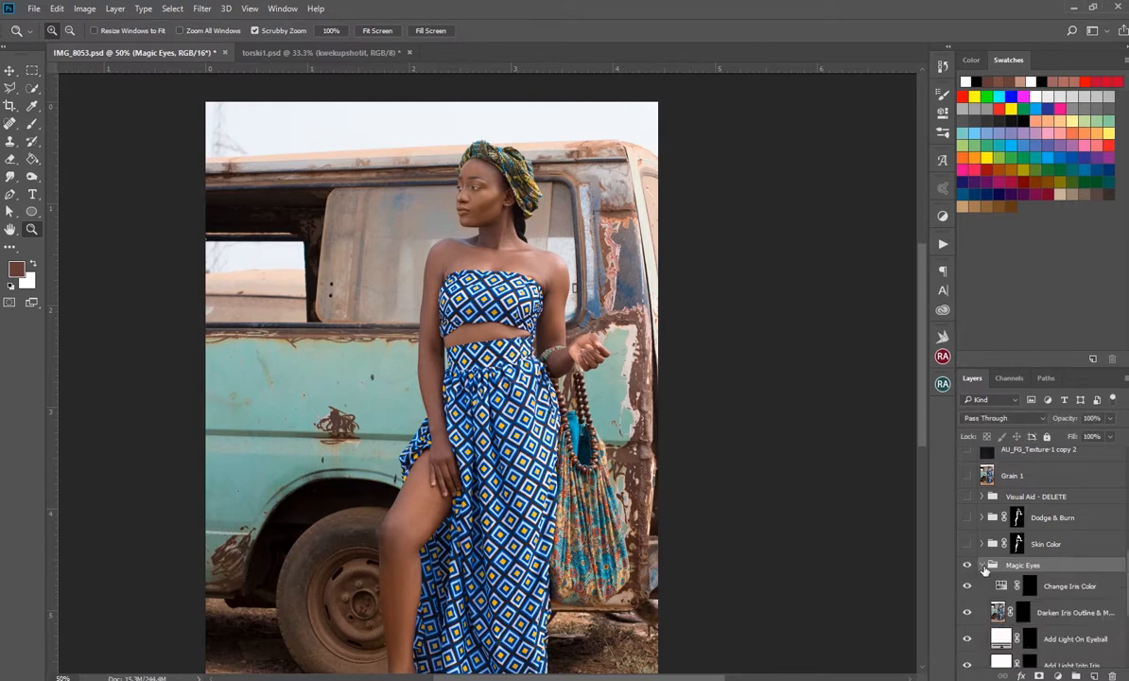
scroll(988, 568, down, 2)
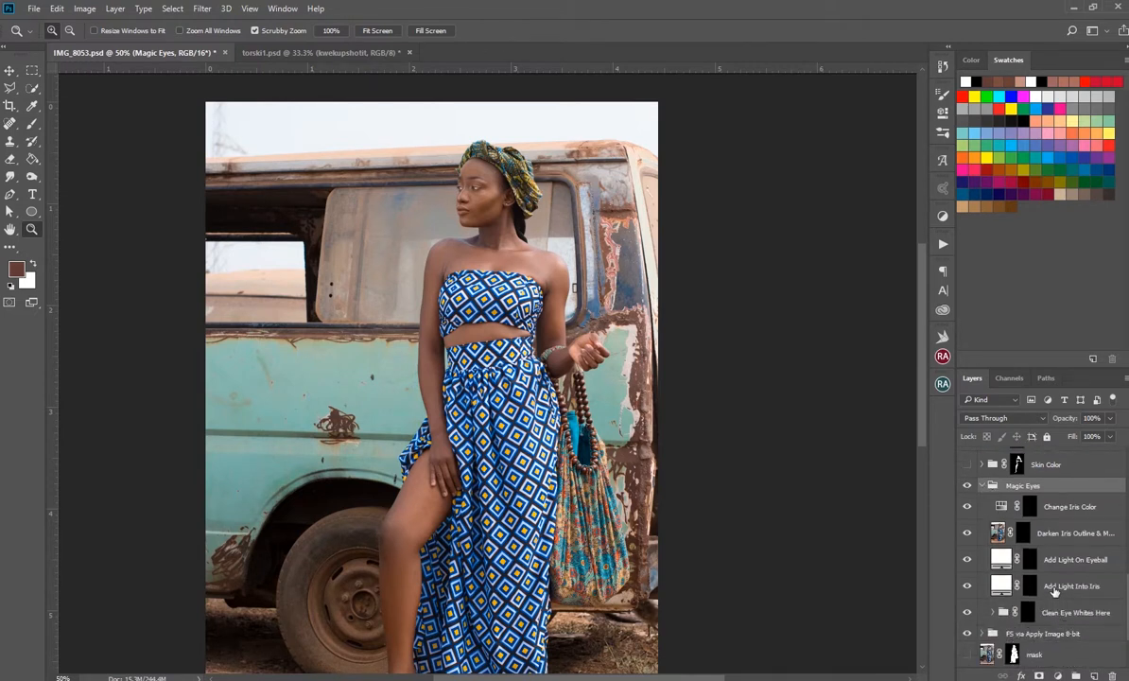
click(1055, 587)
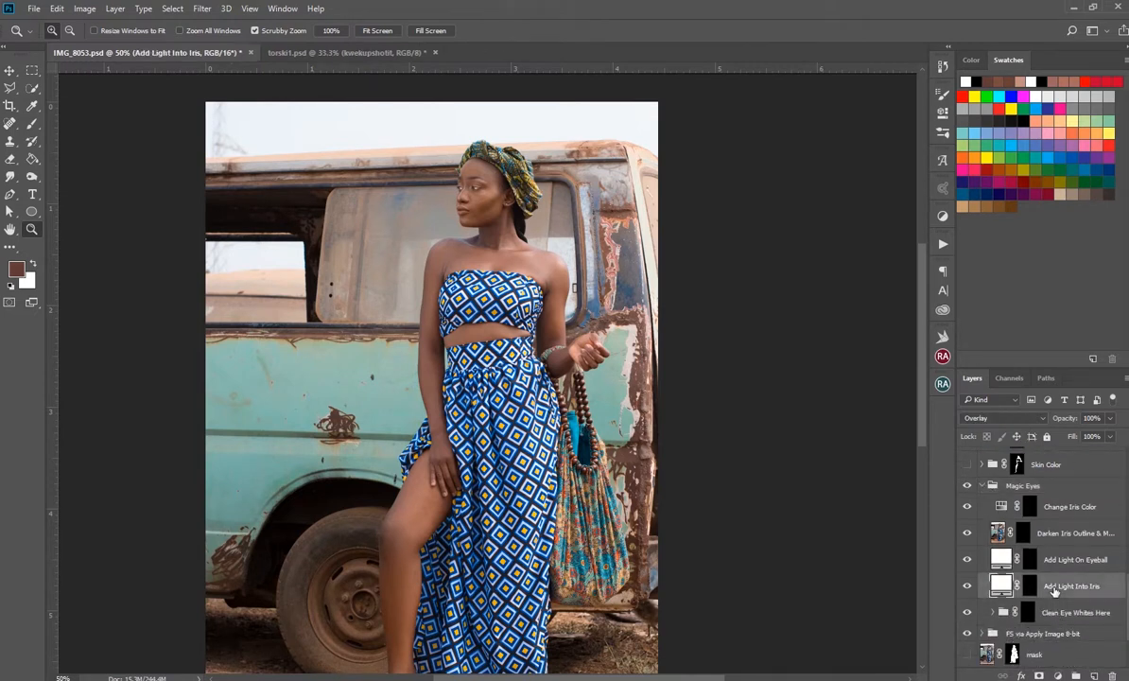
click(942, 384)
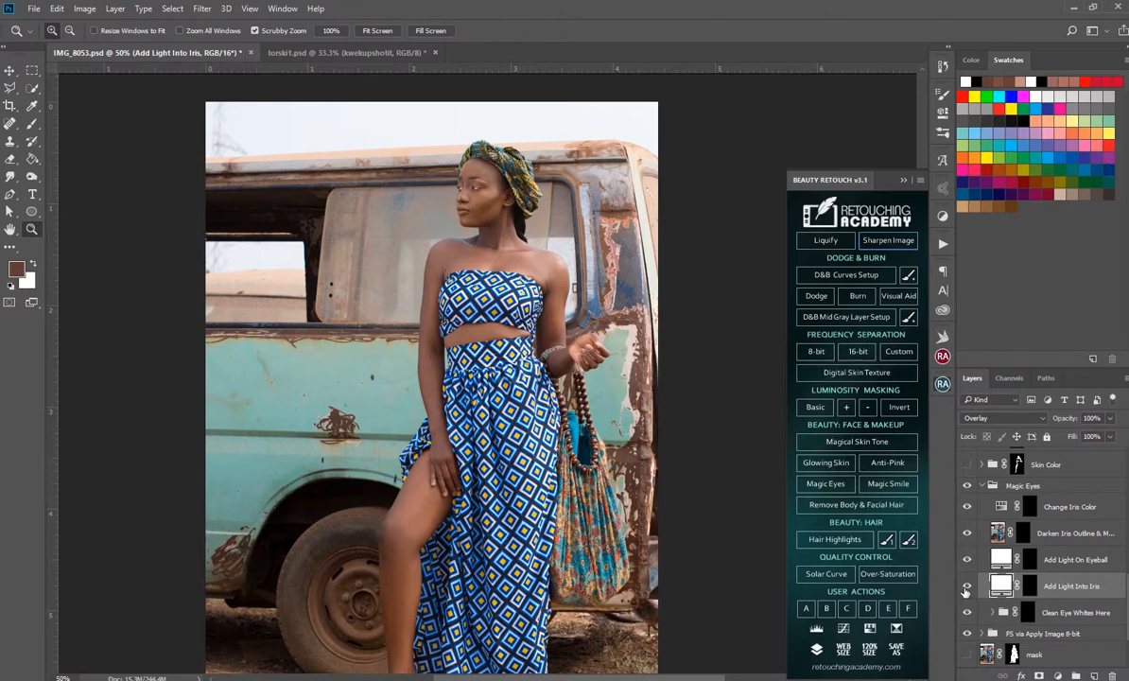
Step: Collapse the Magic Eyes group and hide it
scroll(1040, 568, down, 1)
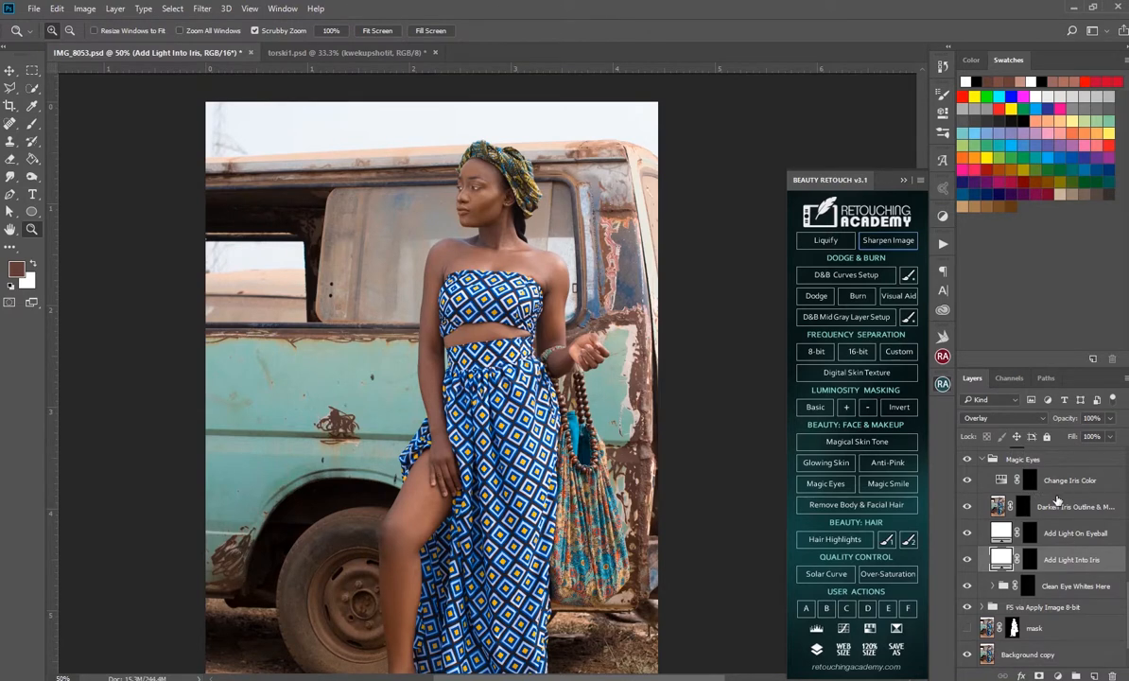
click(983, 456)
scroll(983, 519, up, 2)
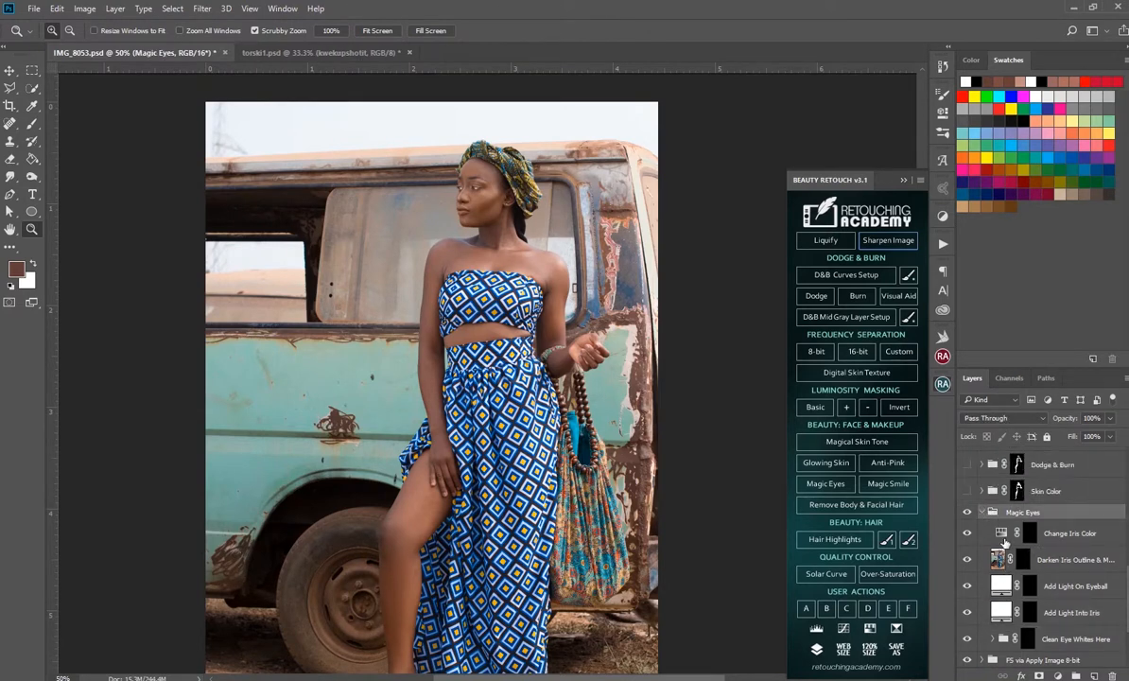
click(982, 512)
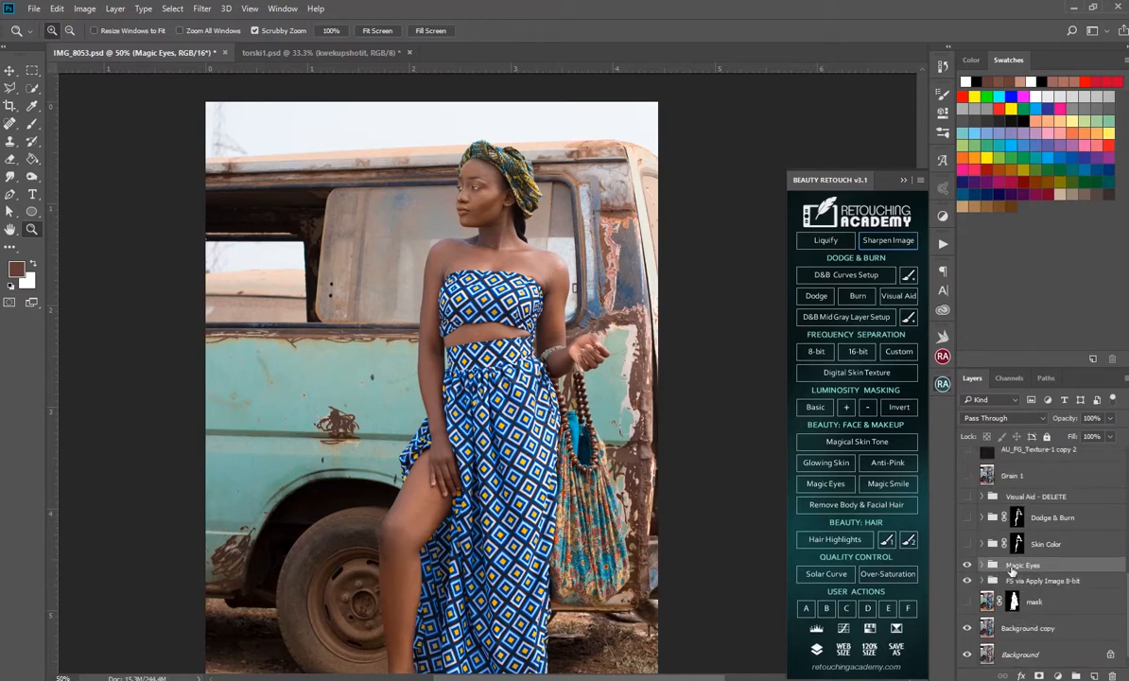
click(966, 565)
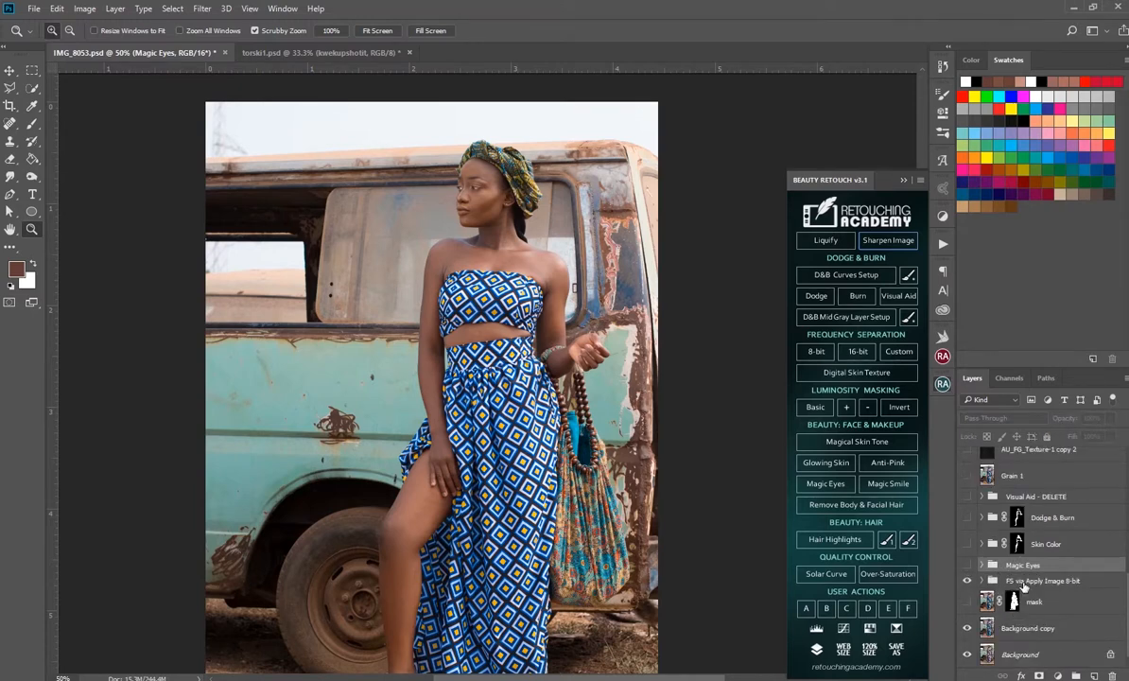
Step: Select the FS via Apply Image 8-bit group and compare the skin with the group hidden and shown
click(1008, 581)
click(967, 582)
click(967, 582)
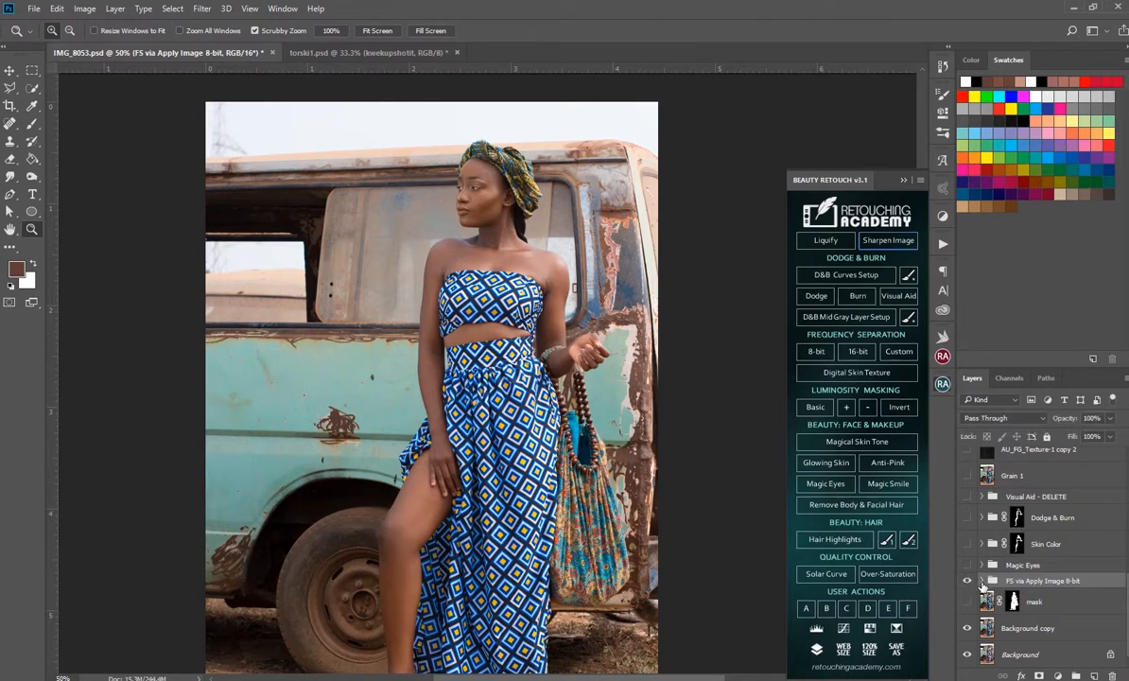
Step: Expand the FS via Apply Image 8-bit group, inspect its High Frequency: Texture layer, and collapse the group
click(980, 580)
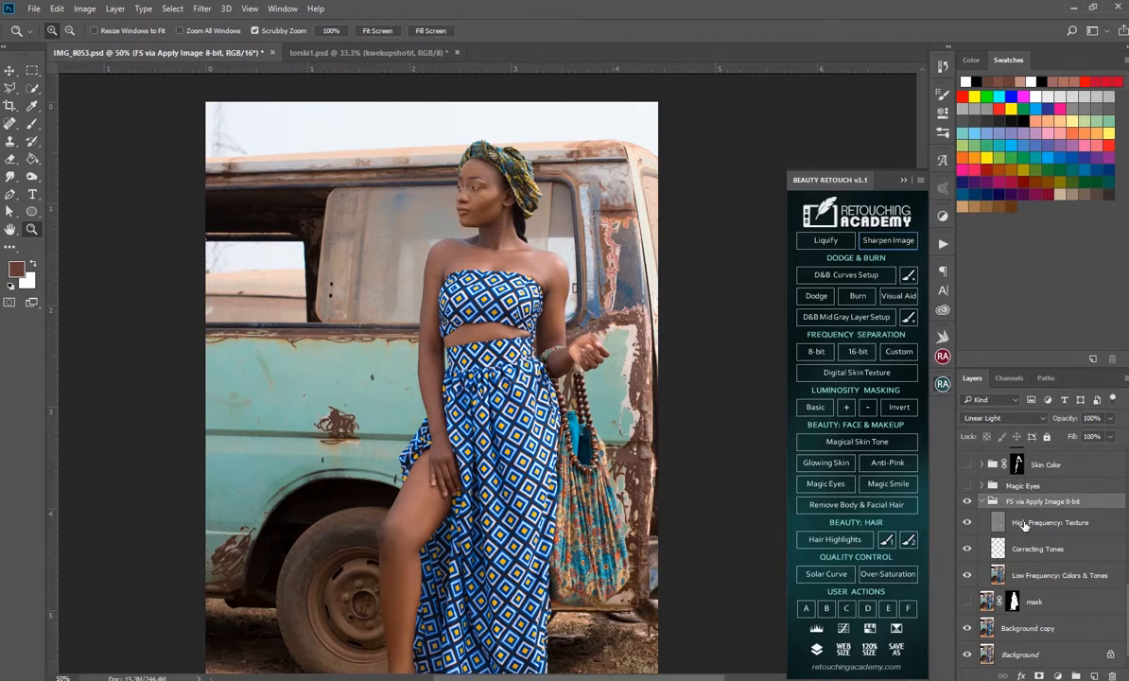
click(1024, 523)
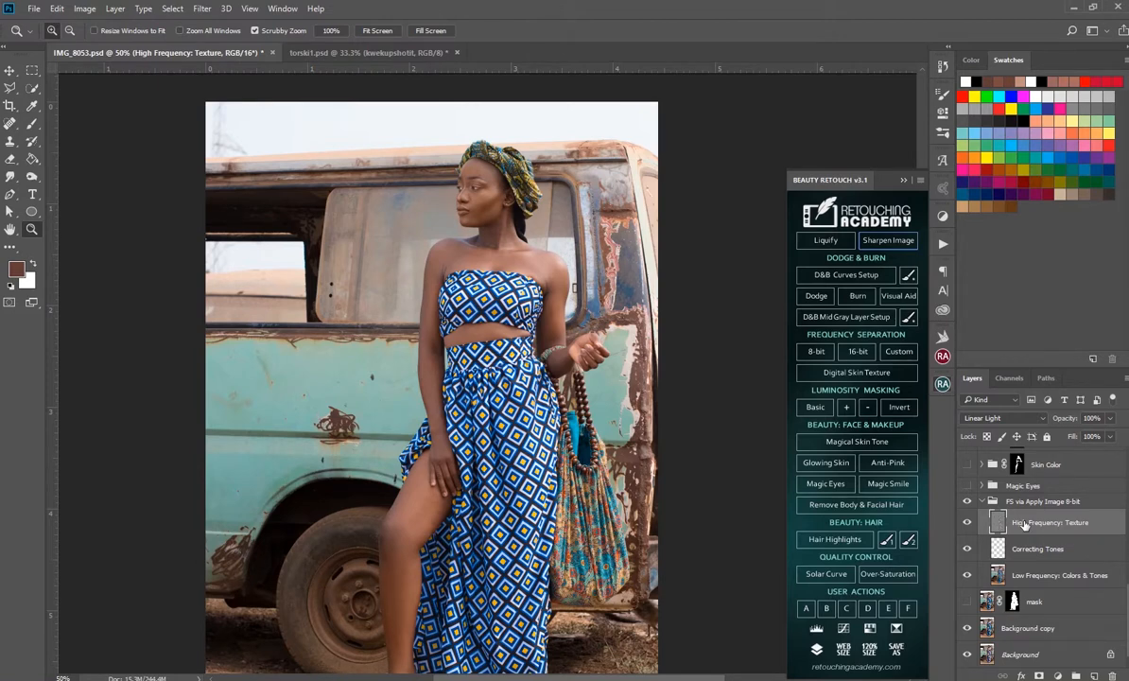
click(989, 504)
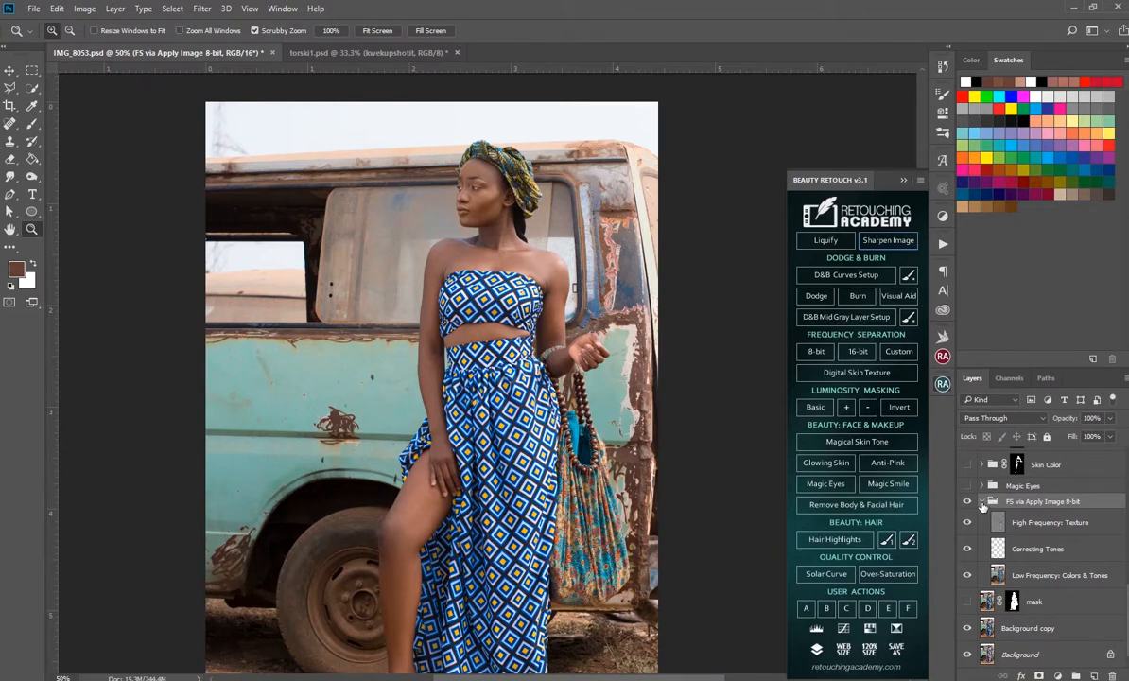
click(980, 502)
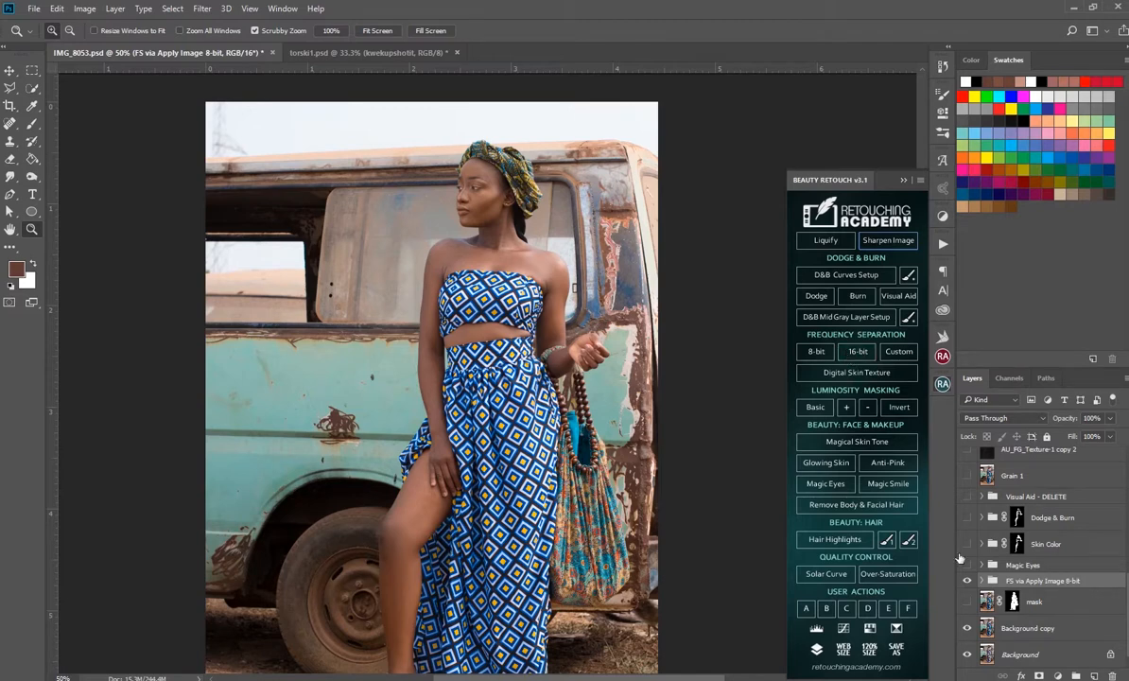
Step: Compare the portrait with and without the frequency separation group once more, leaving the group hidden
click(963, 581)
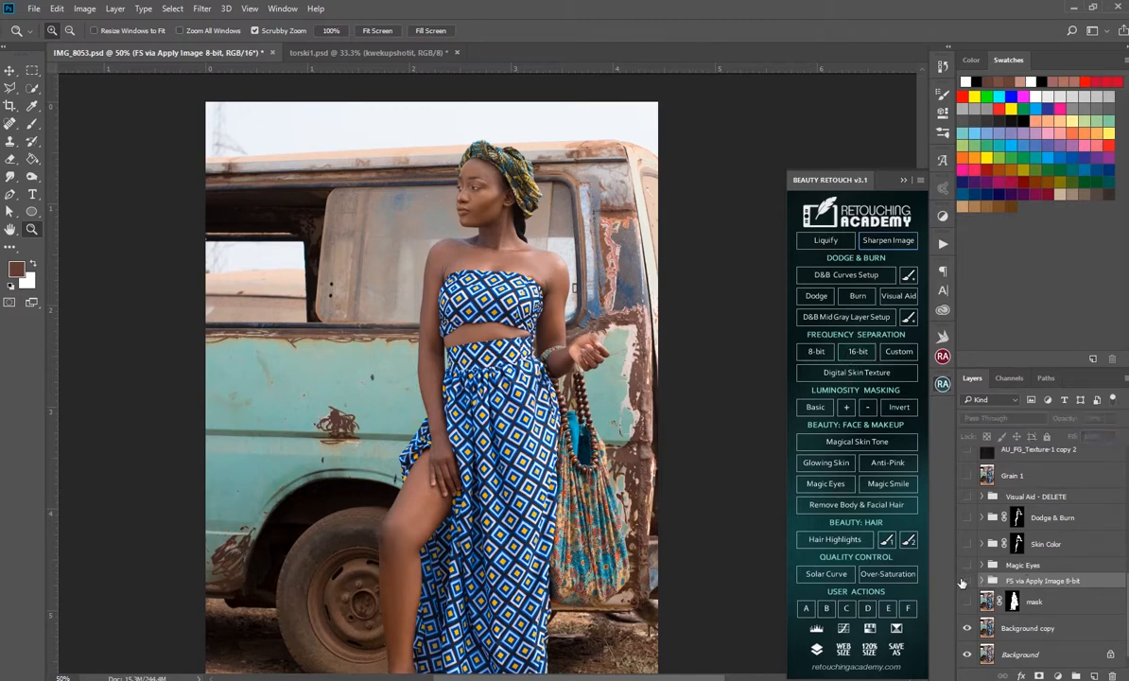
click(963, 581)
click(963, 581)
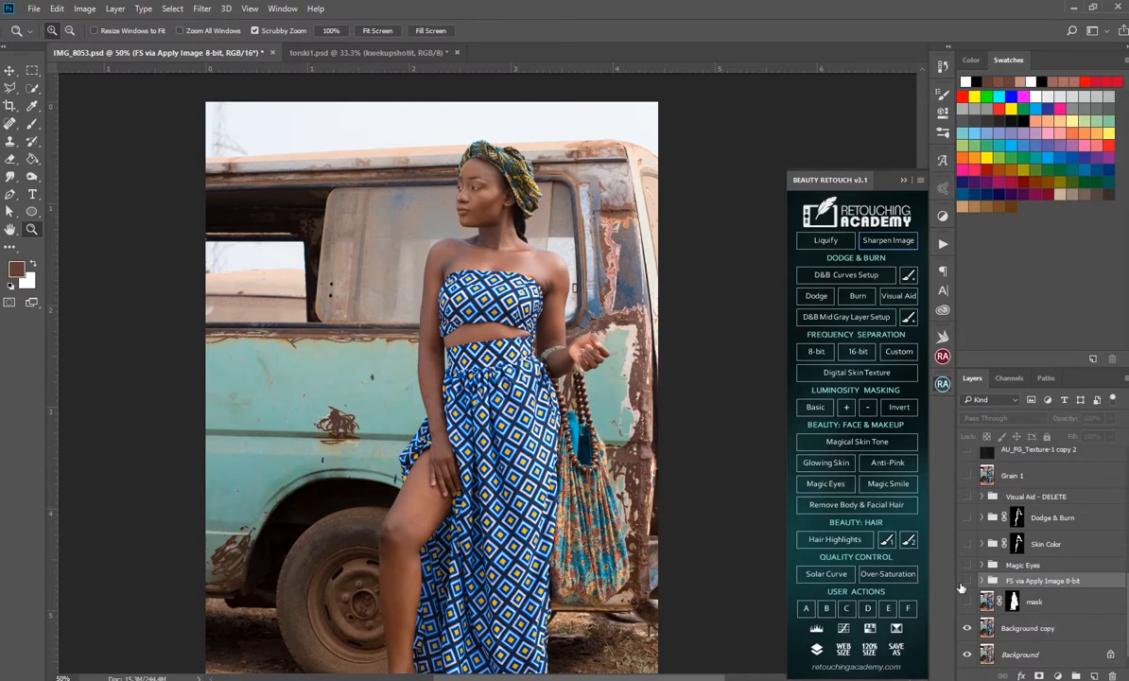
Step: Show the mask layer on its own by hiding Background copy and Background, and compare the cutout with Background copy shown
click(1059, 598)
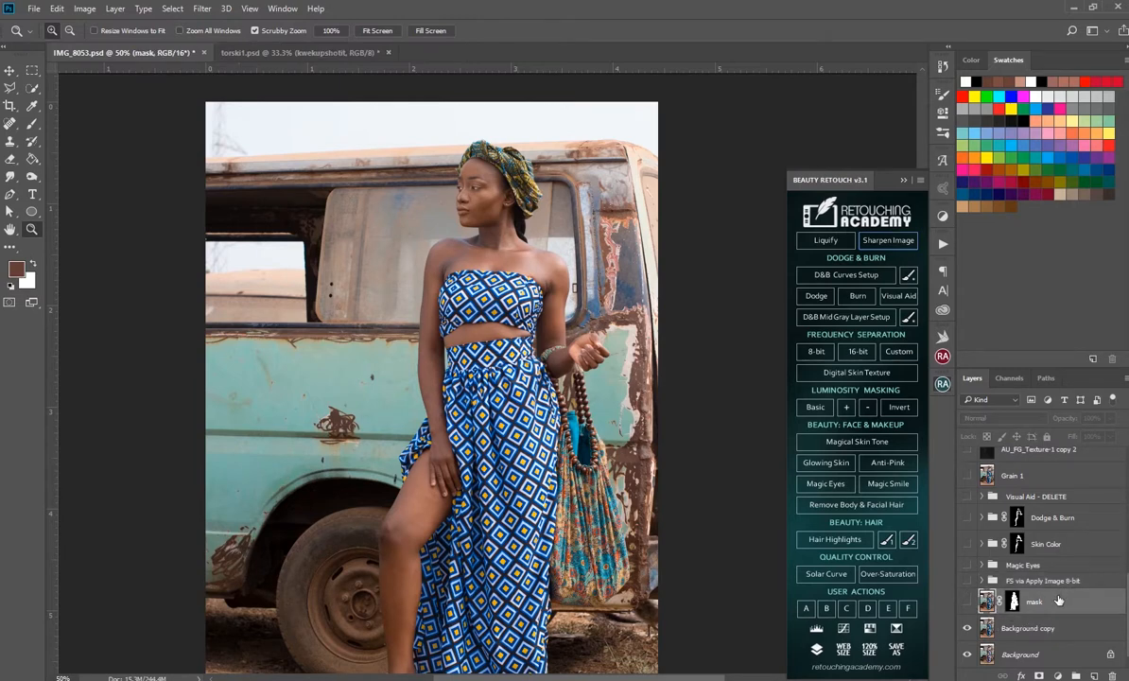
click(967, 601)
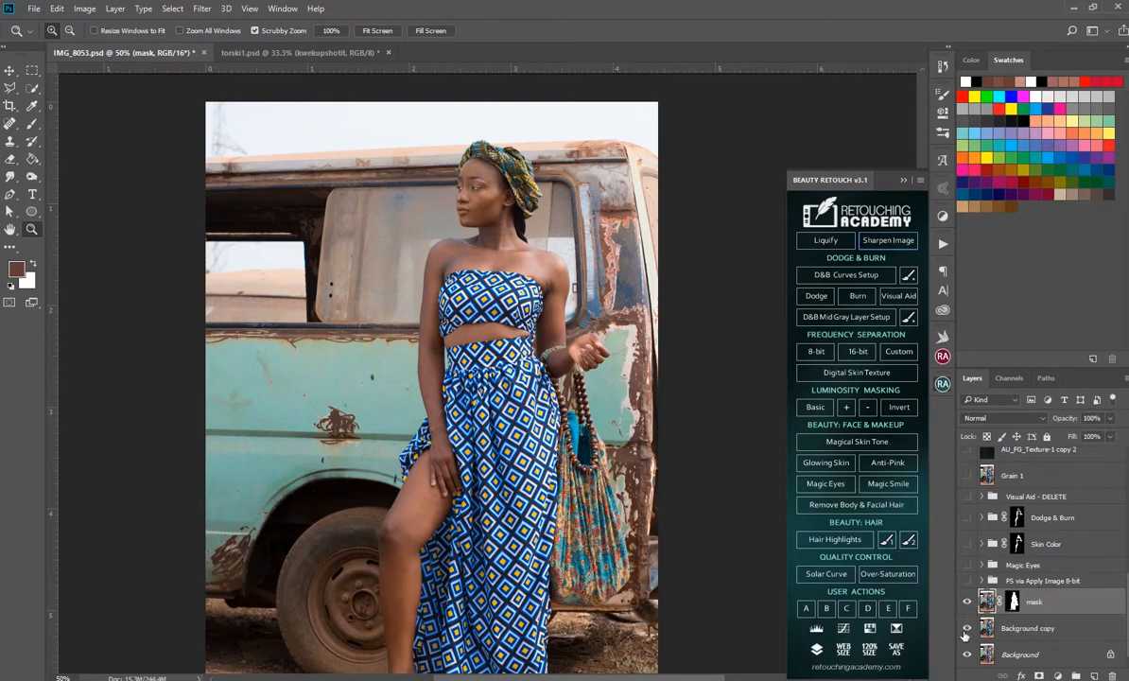
drag(967, 627, 970, 653)
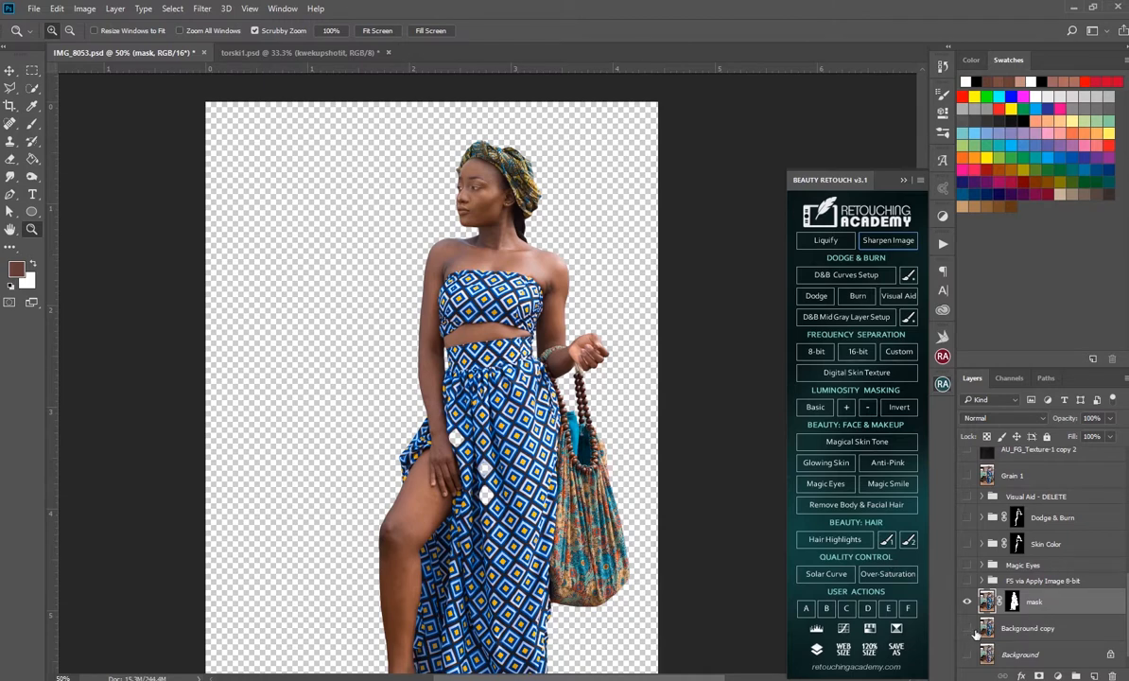
click(966, 628)
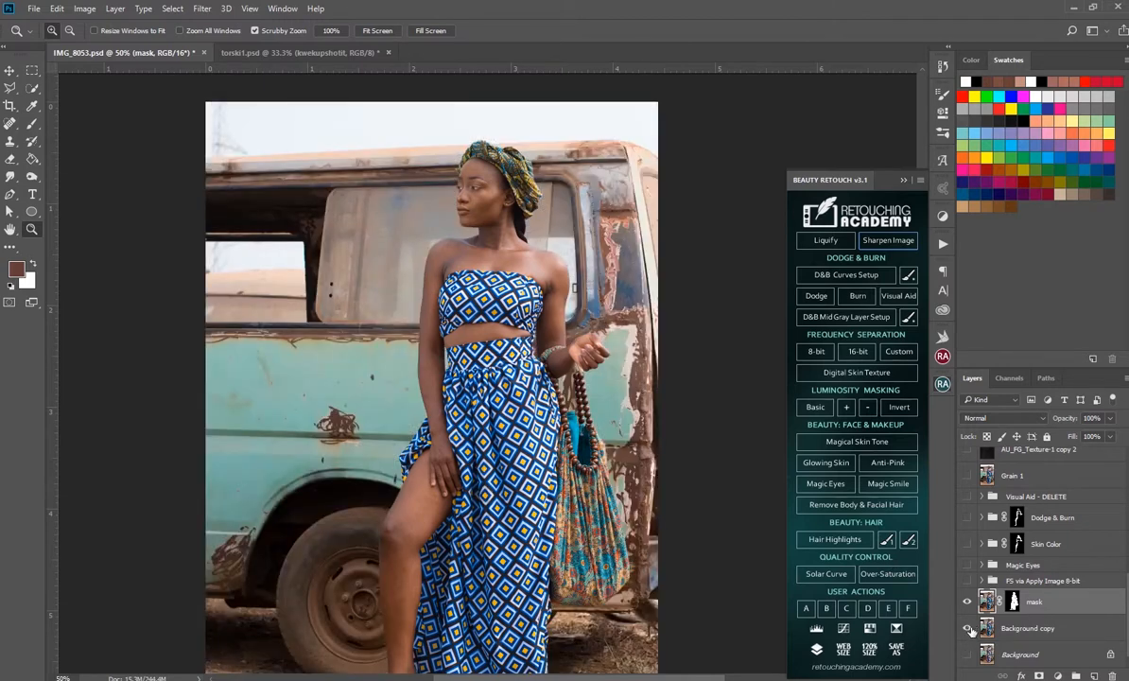
click(966, 627)
Step: Paint white at full brush opacity on the mask layer's layer mask to fill the small holes in the woman's skirt
click(1010, 602)
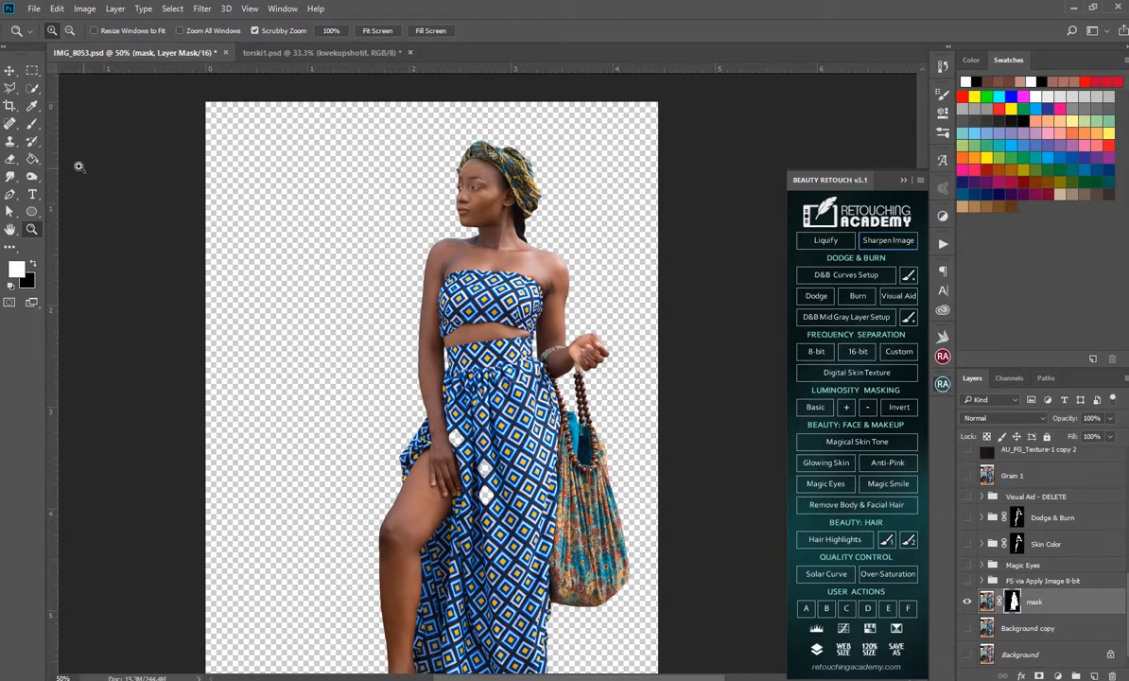
click(33, 124)
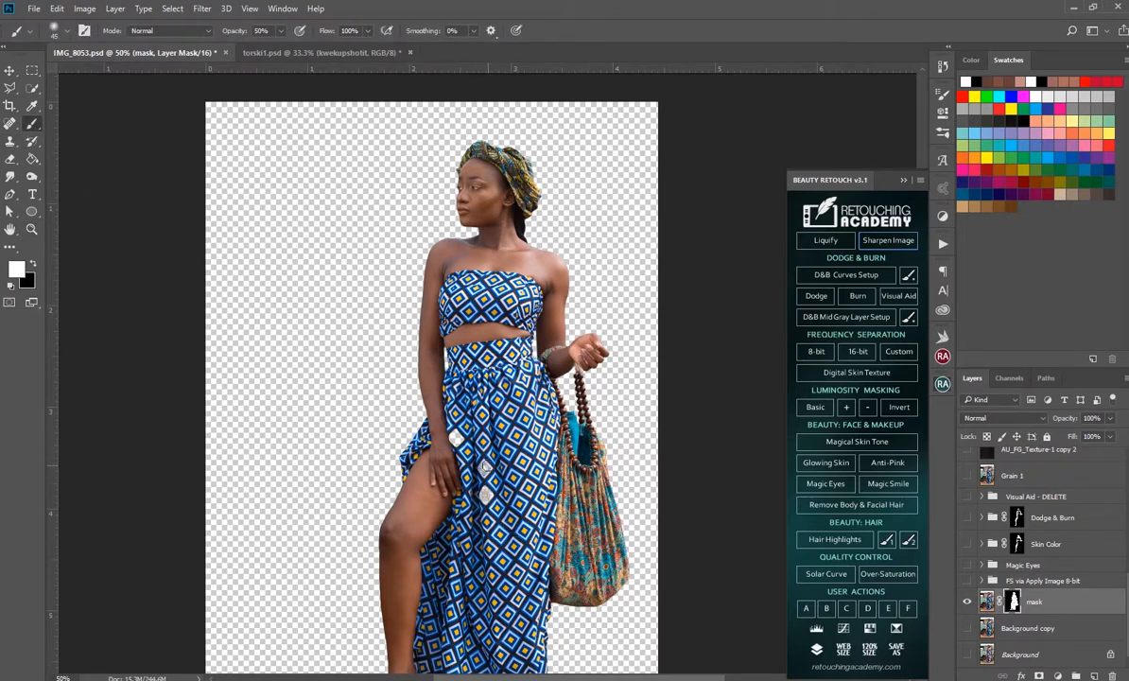
key(0)
click(10, 71)
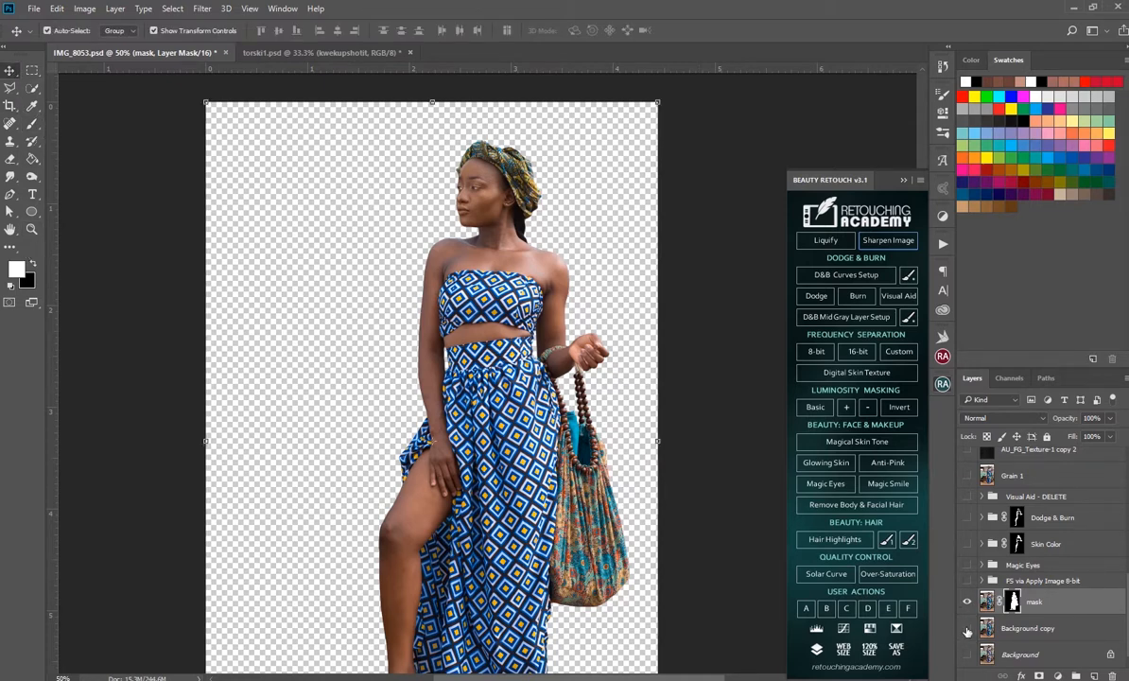
Step: Fit the whole image in view, show the Background copy and Background layers, and hide the mask layer
scroll(482, 518, down, 2)
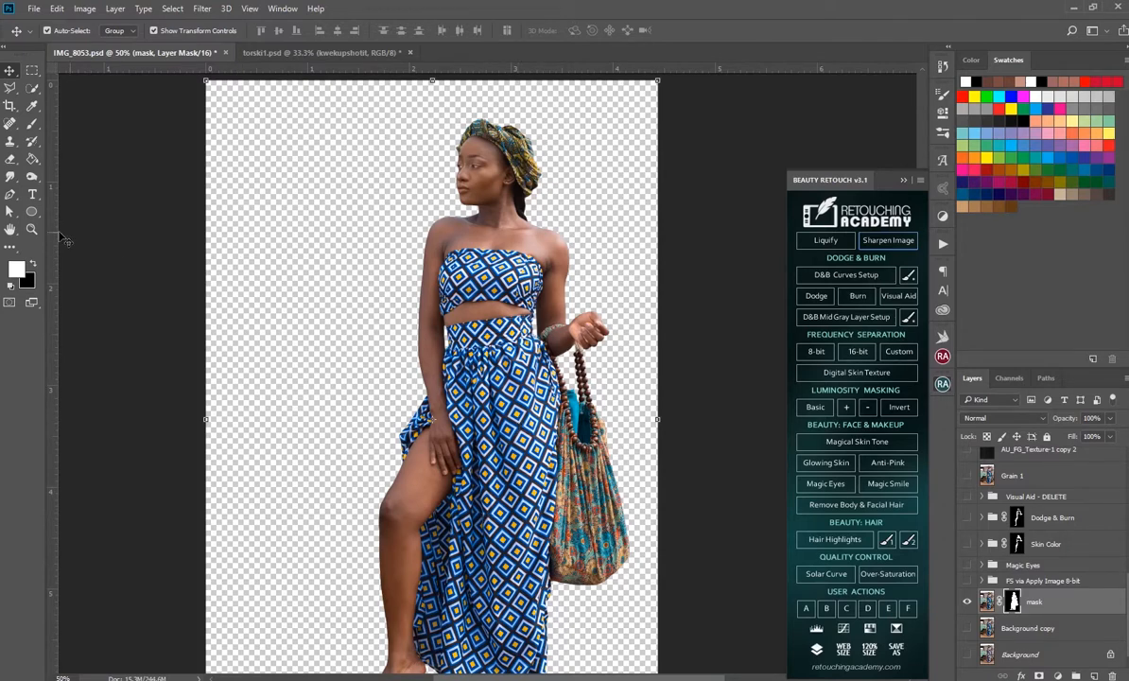
click(31, 229)
right_click(428, 267)
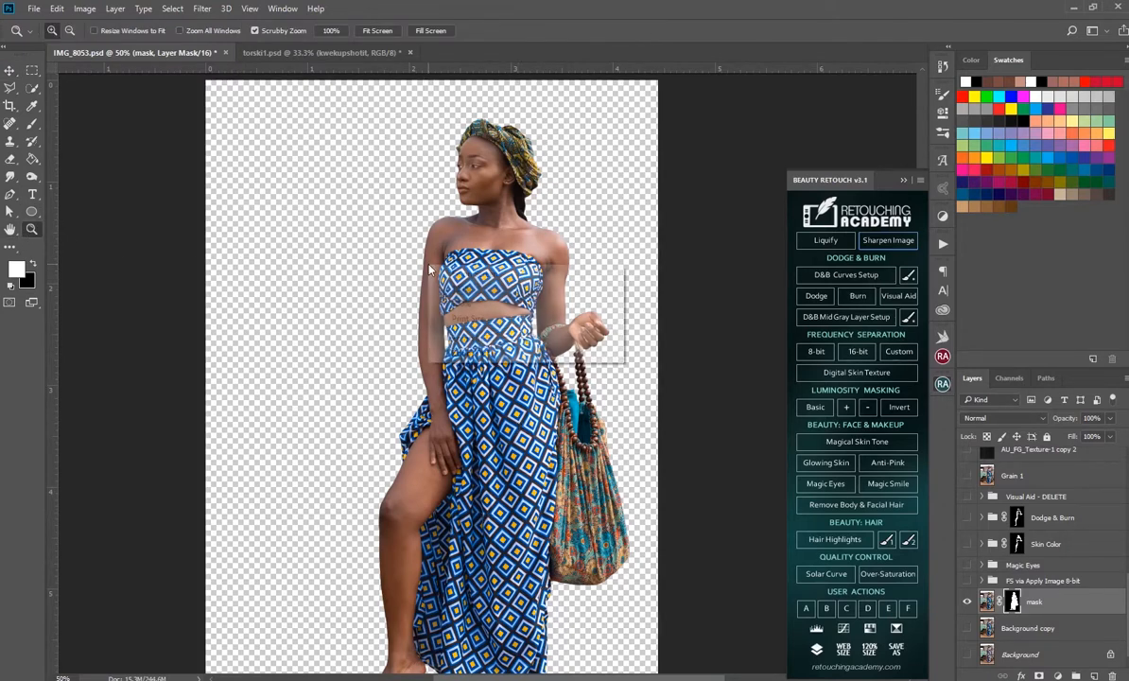
click(475, 274)
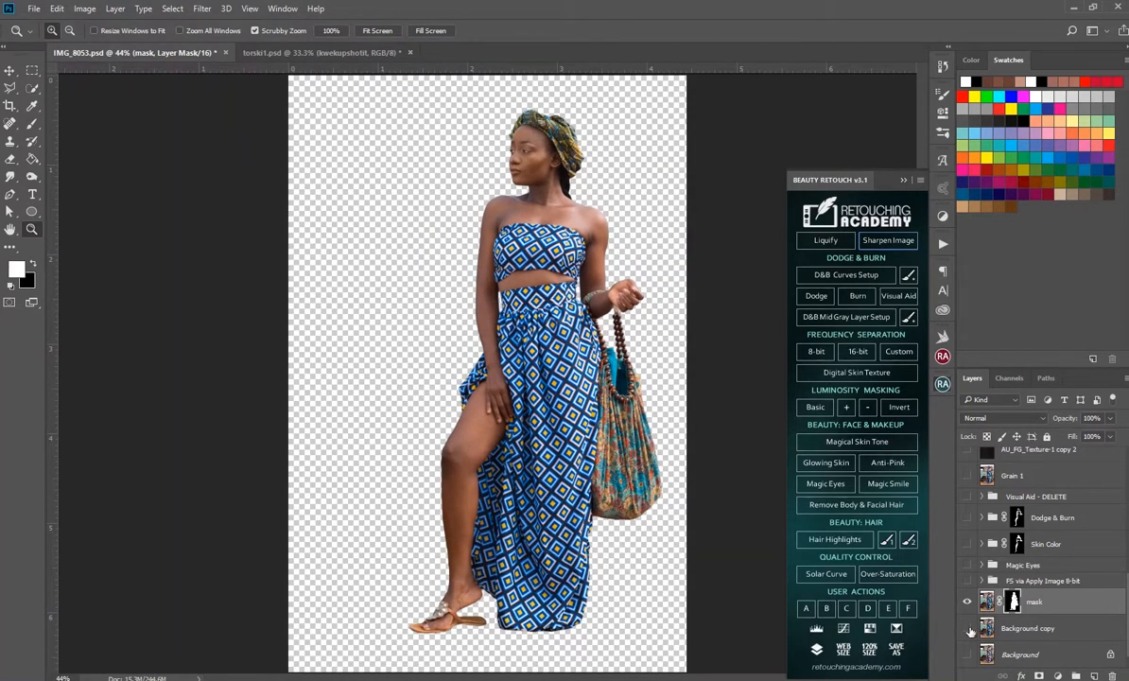
click(966, 628)
click(966, 654)
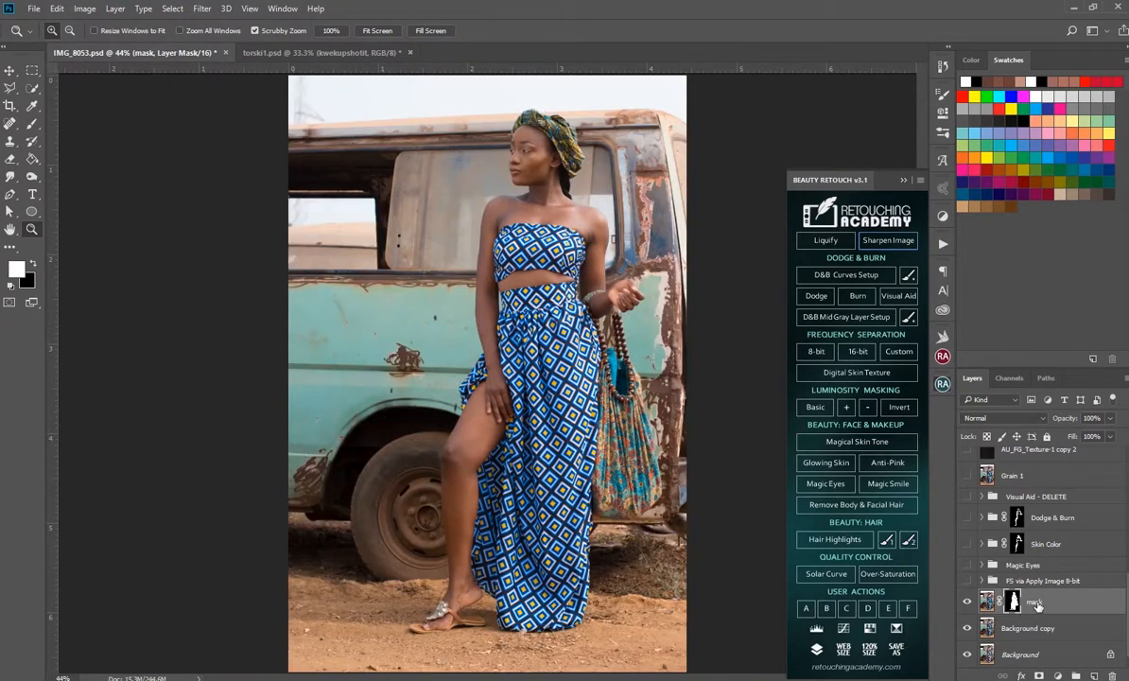
click(985, 601)
click(967, 602)
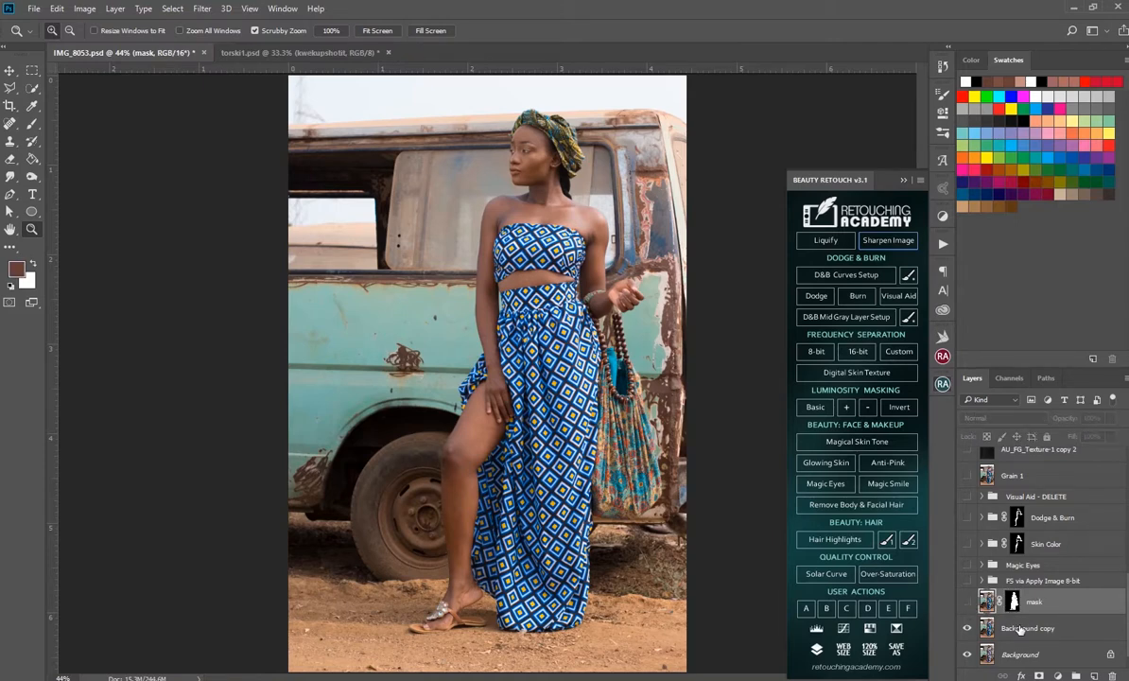
Step: Open the Camera Raw Filter on the Background copy layer and display its Camera Calibration settings
click(991, 630)
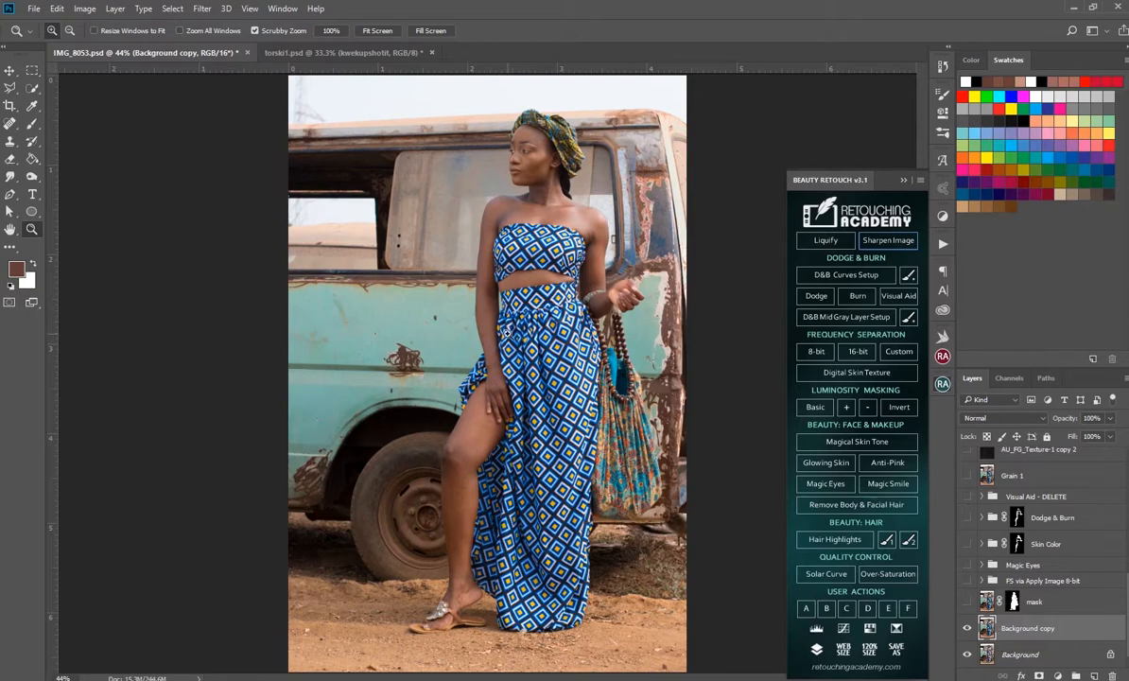
click(201, 8)
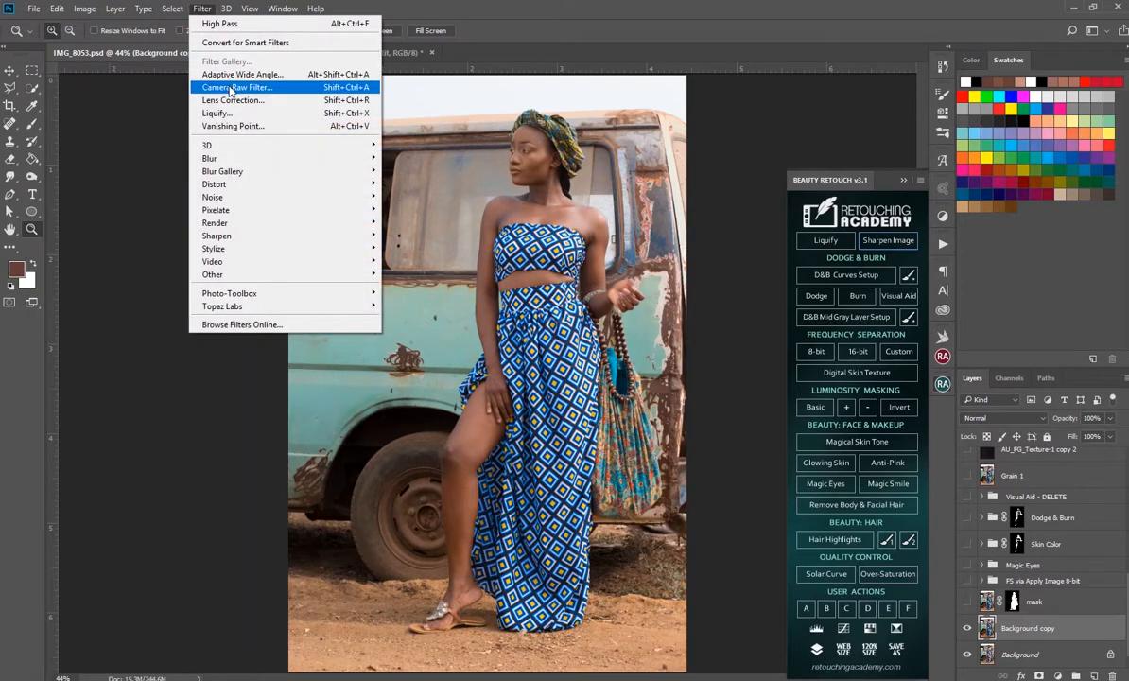
click(229, 89)
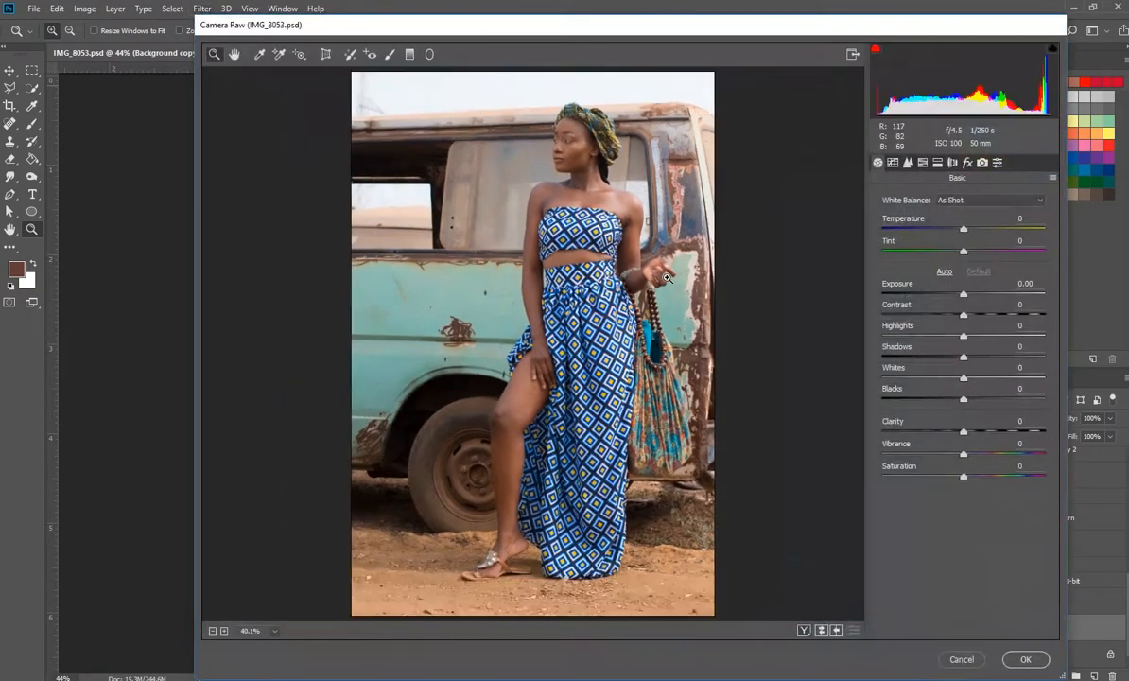
click(982, 163)
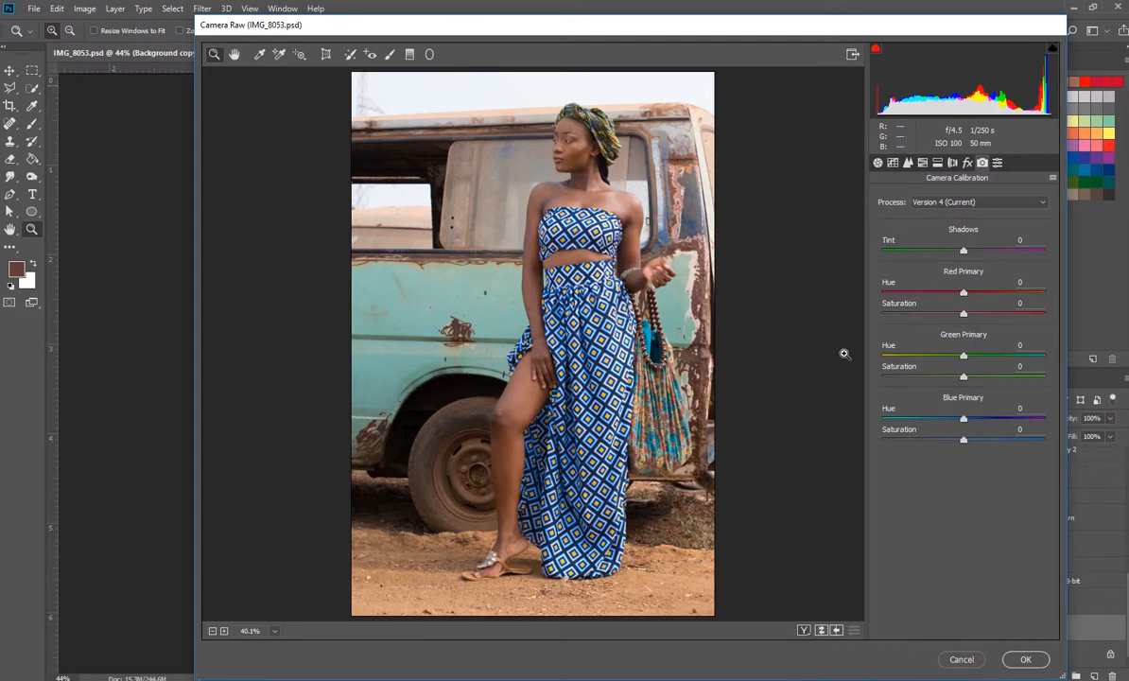
Step: Dismiss the Camera Raw Filter without applying it and compare the image with the Background copy layer hidden and shown
click(959, 660)
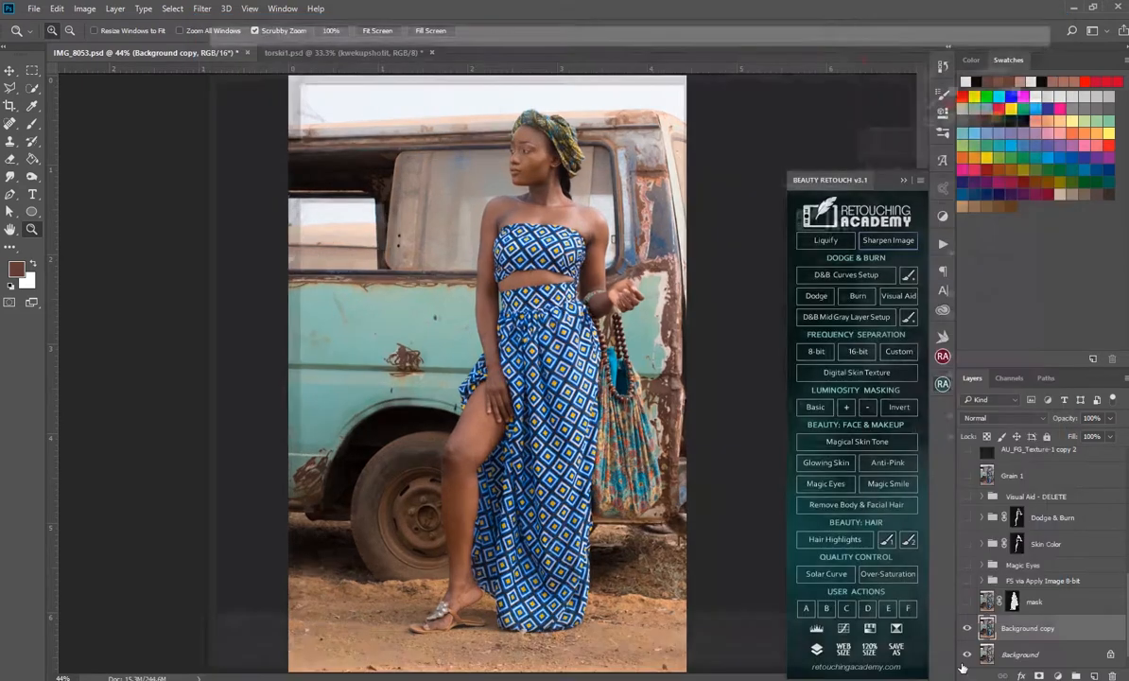
click(965, 628)
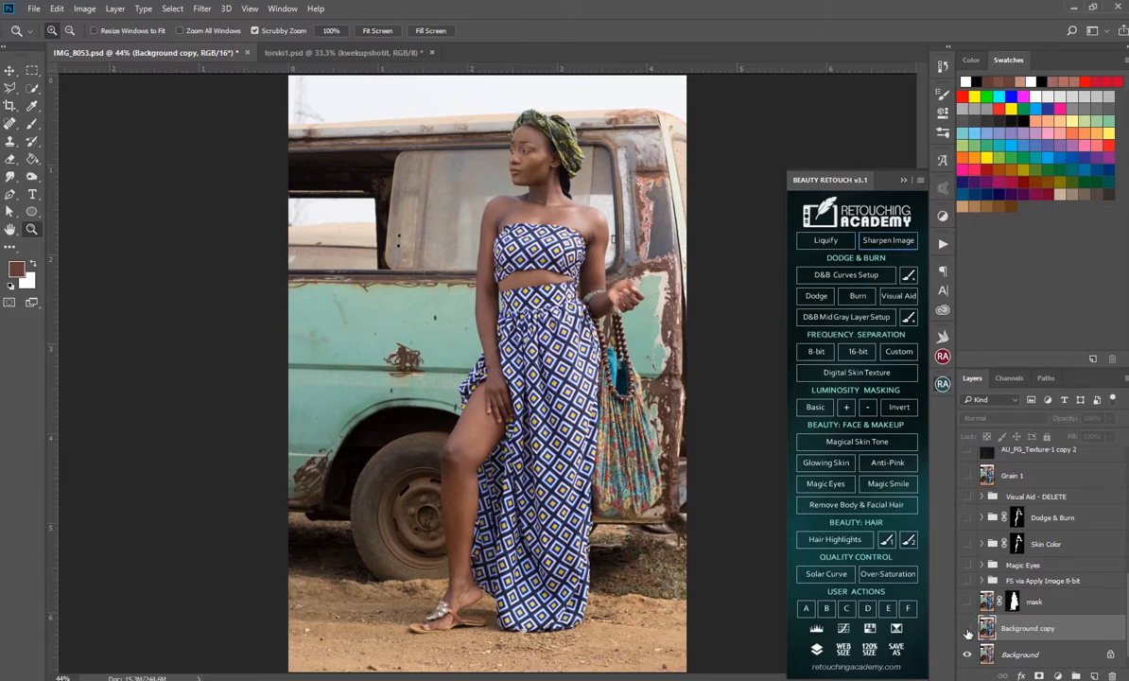
click(967, 630)
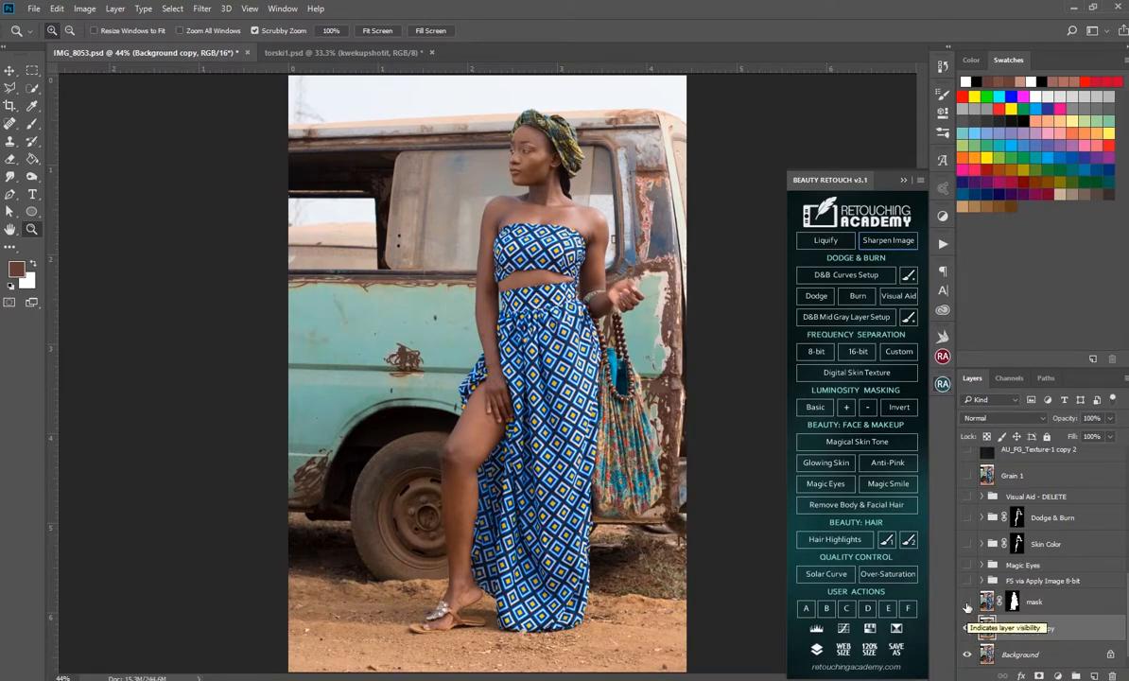
Step: Show the FS via Apply Image 8-bit, Magic Eyes, Skin Color and Dodge & Burn groups, leaving Visual Aid - DELETE hidden
click(967, 582)
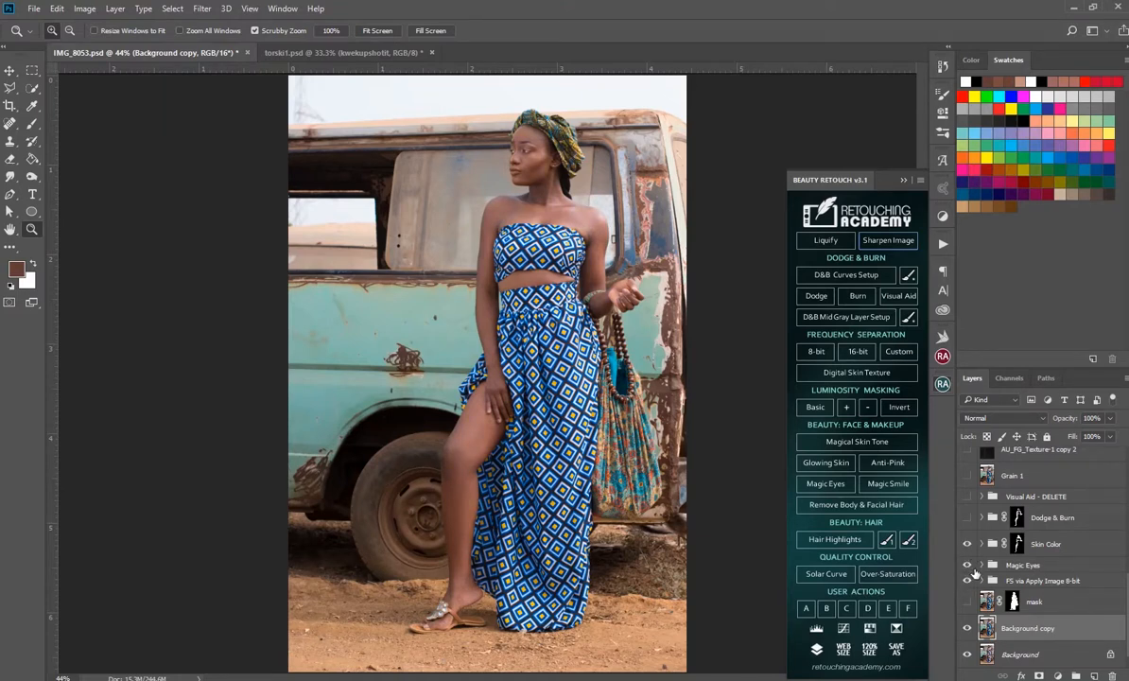
scroll(973, 572, up, 2)
click(967, 571)
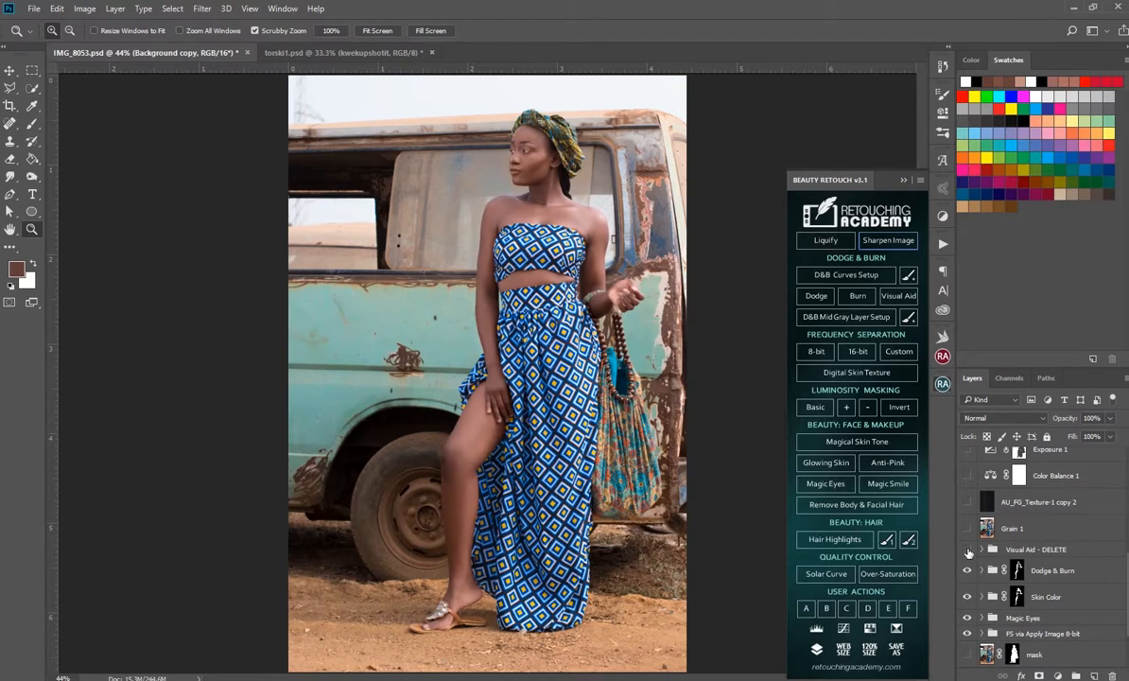
Step: Show the Grain 1, AU_FG_Texture-1 copy 2 and Color Balance 1 layers above the retouching groups
click(967, 531)
scroll(967, 534, up, 2)
click(966, 554)
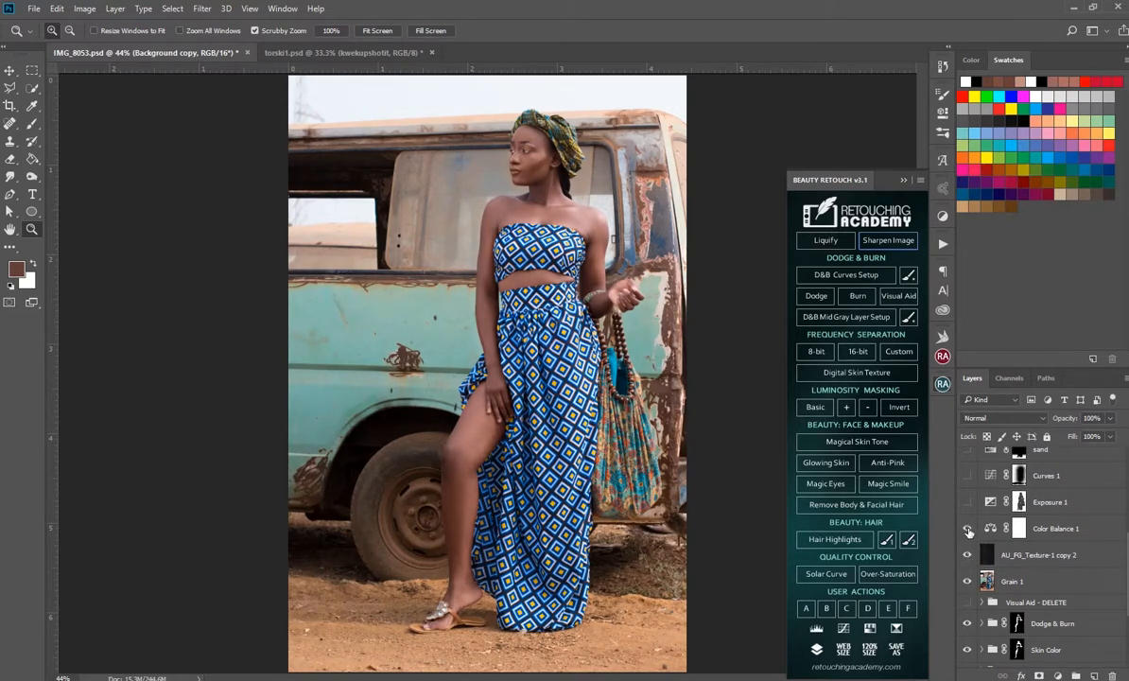
scroll(966, 544, up, 1)
click(966, 555)
click(966, 556)
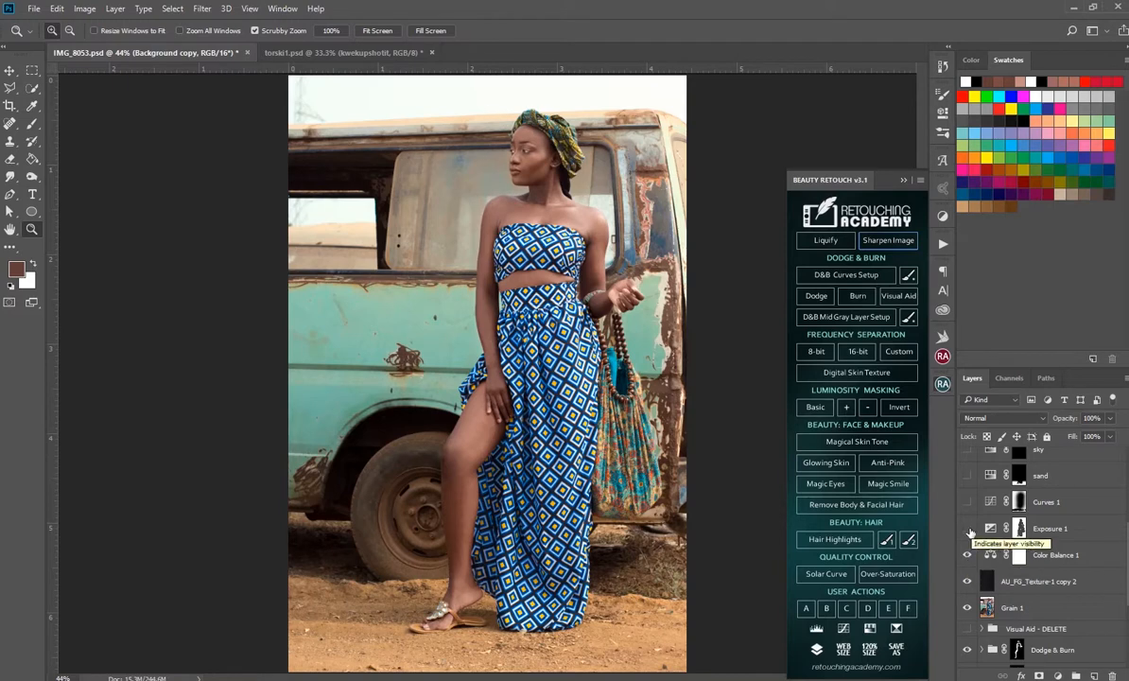
Step: Show the Exposure 1, Curves 1, sand, sky and Gradient Map 1 adjustment layers one after another
click(966, 531)
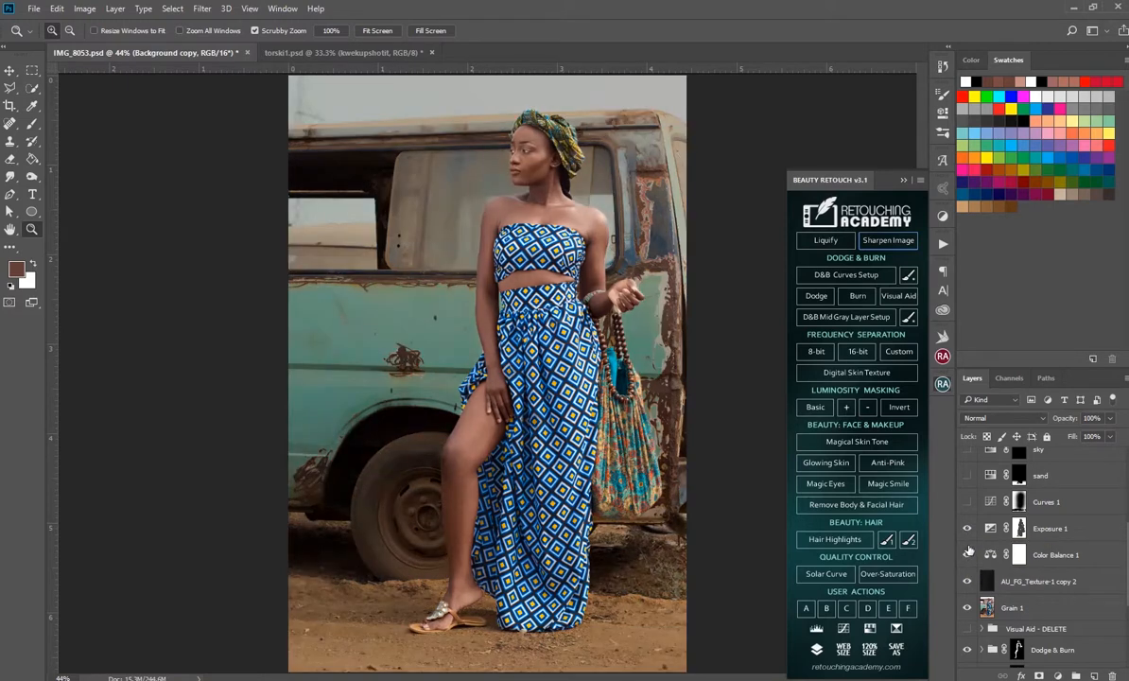
scroll(964, 558, up, 2)
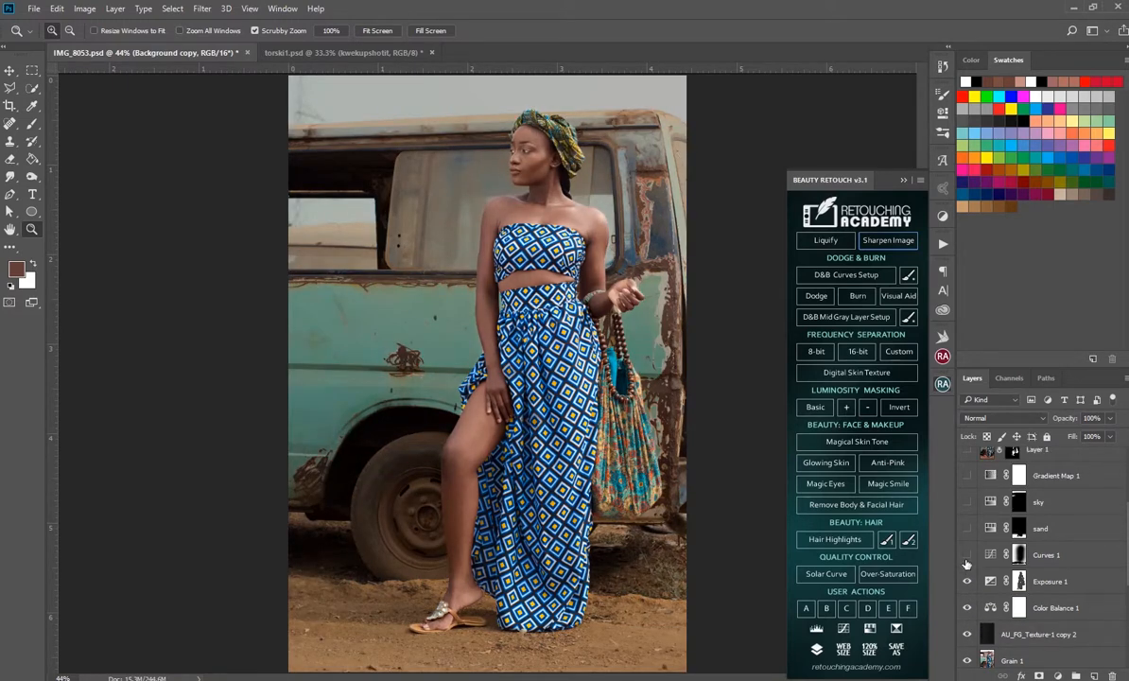
click(966, 557)
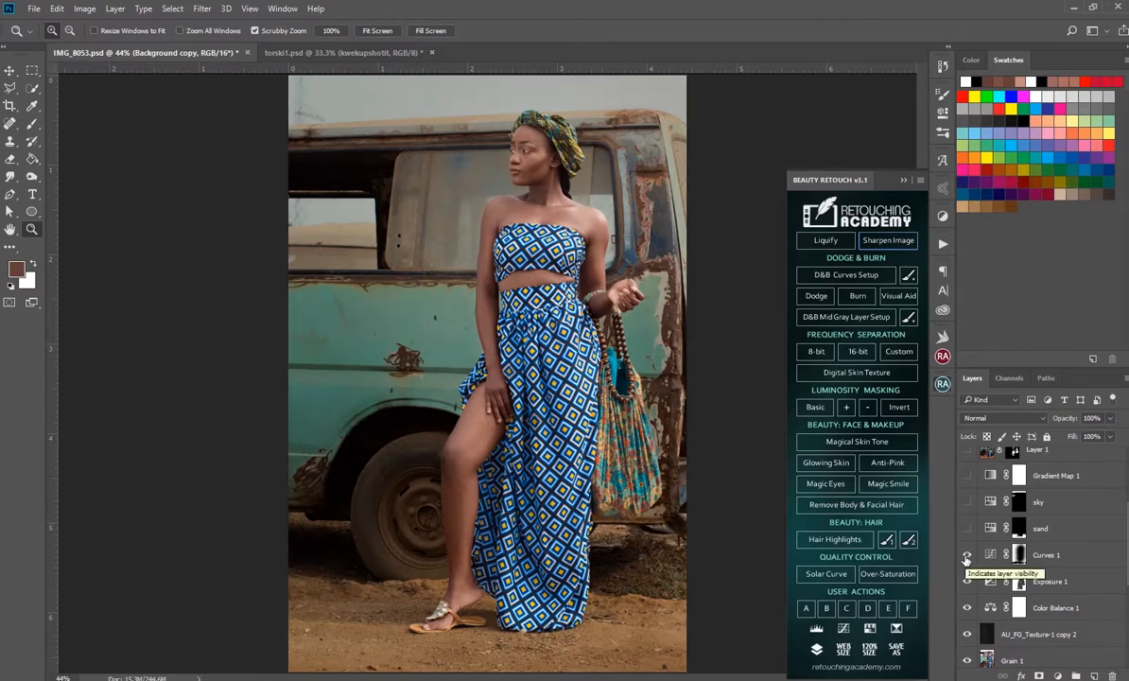
scroll(968, 558, up, 1)
click(967, 556)
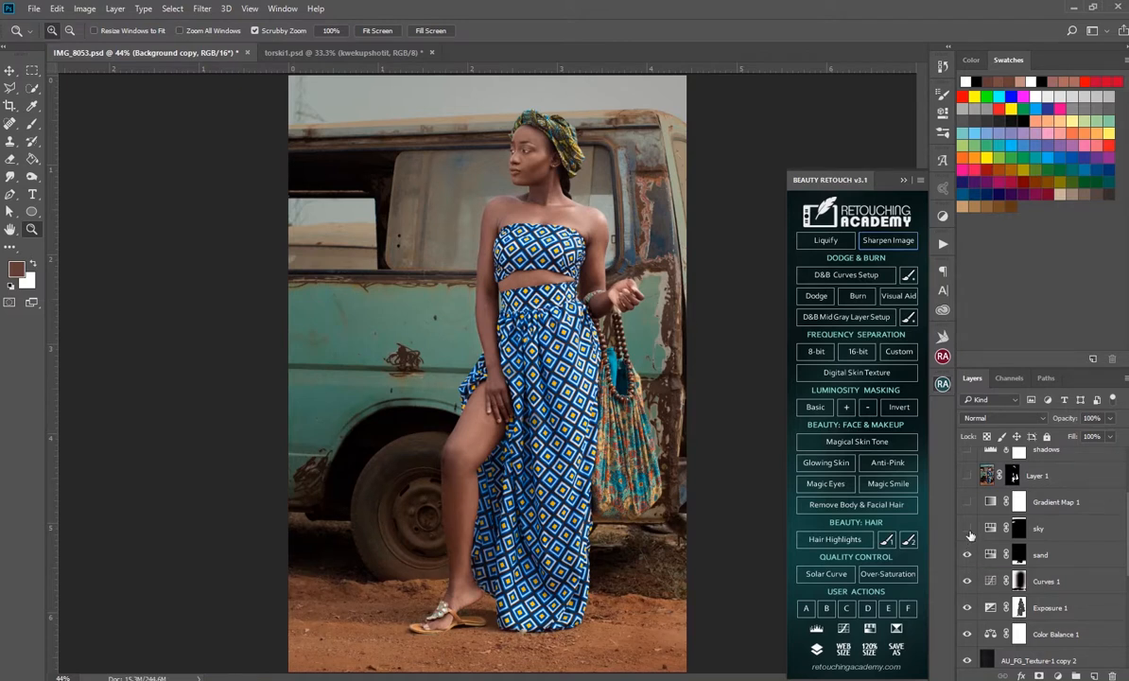
click(967, 529)
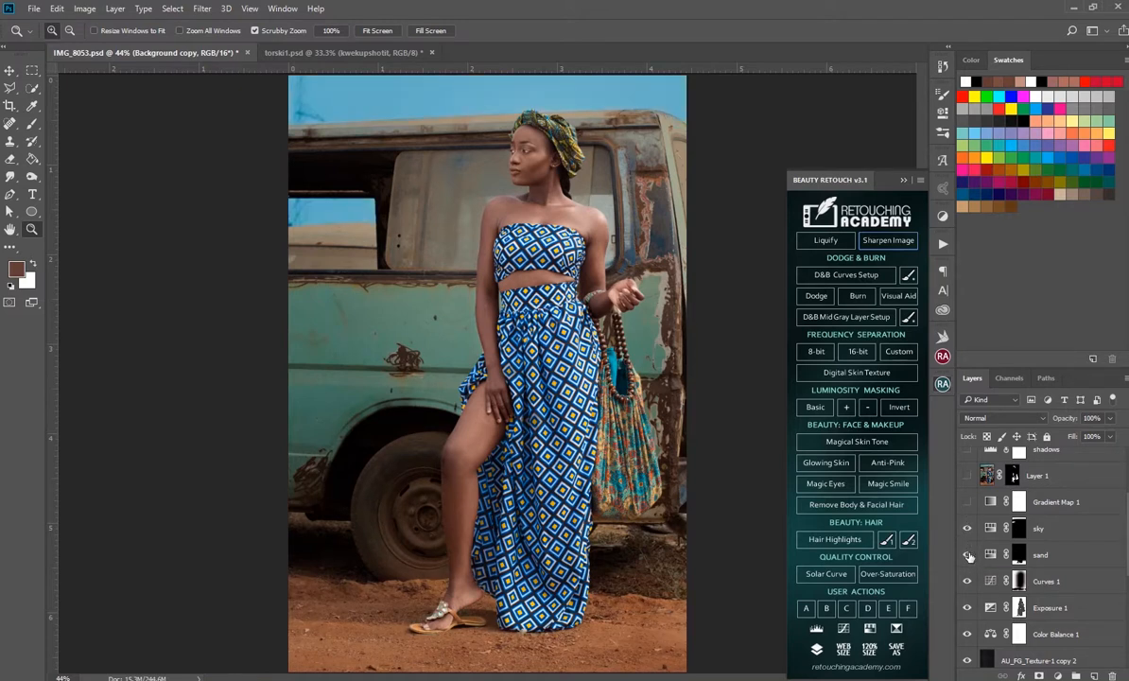
scroll(966, 543, up, 1)
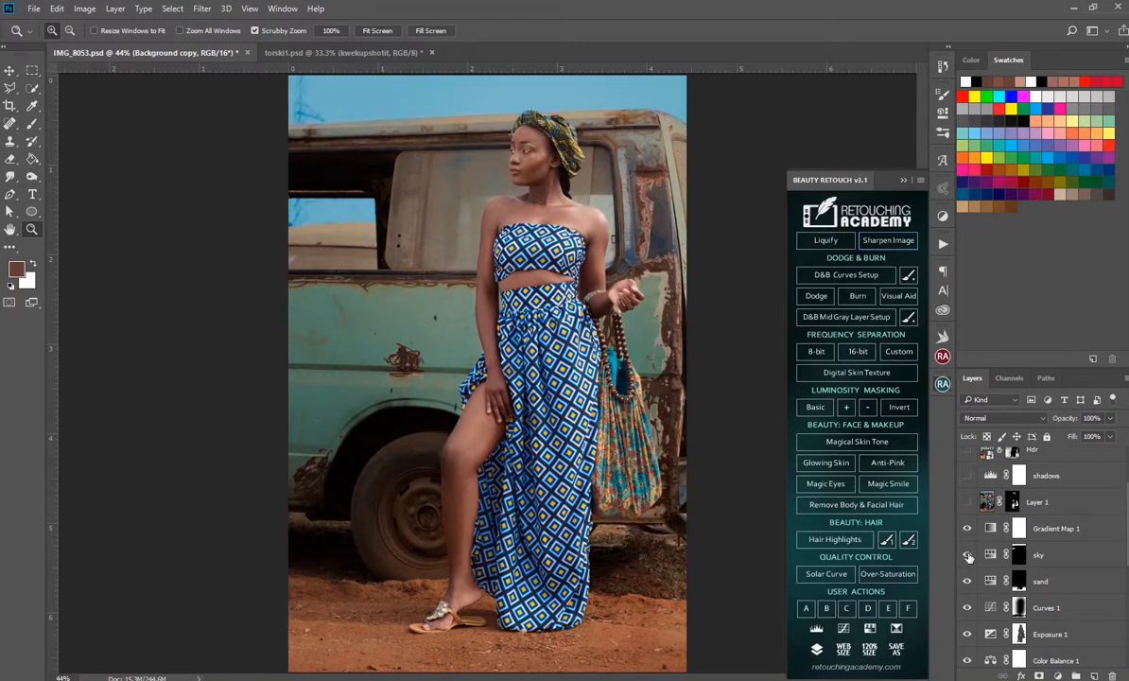
Step: Show Layer 1, the shadows adjustment layer and the Hdr layer
scroll(967, 543, up, 2)
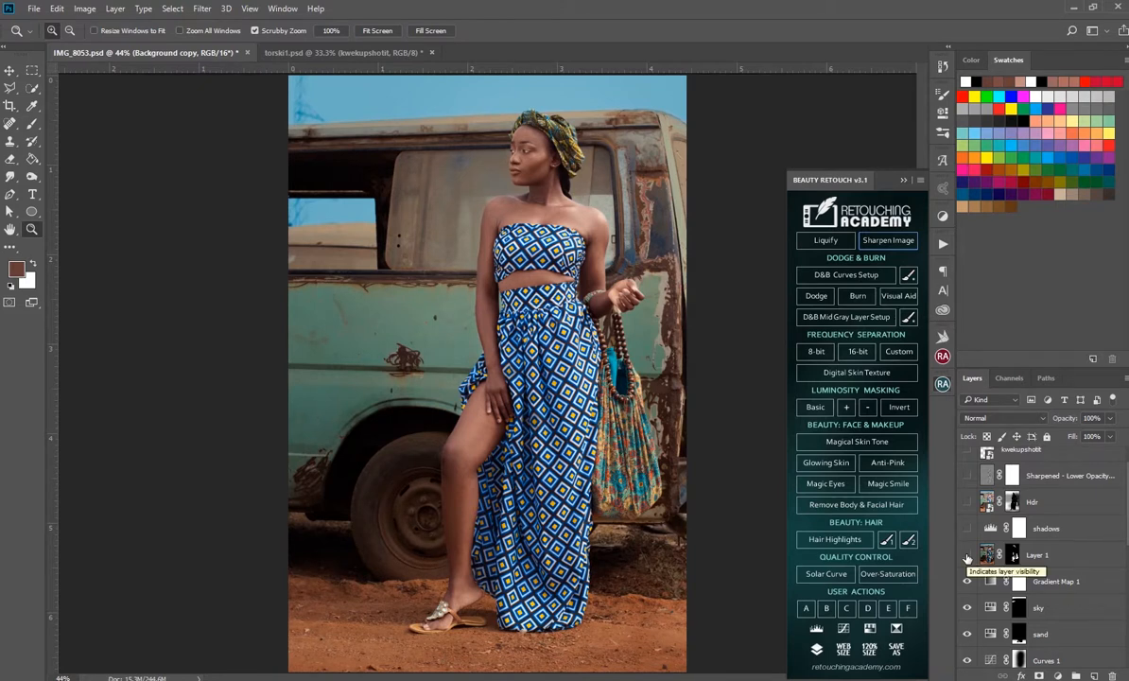
click(966, 557)
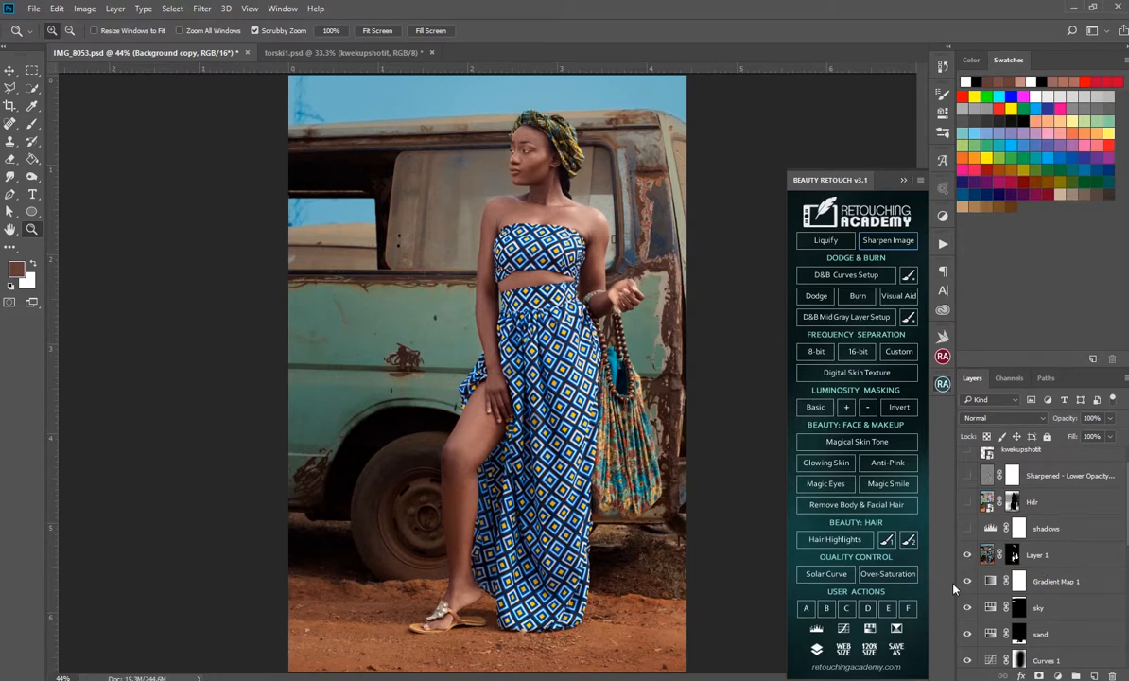
scroll(965, 567, up, 1)
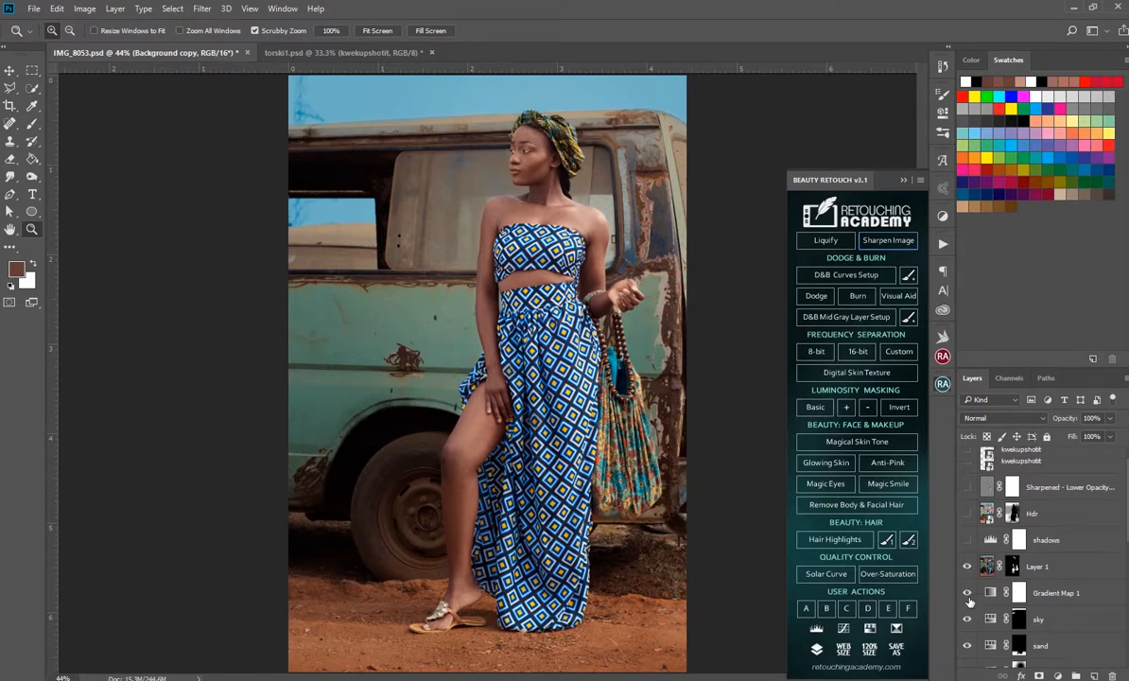
click(967, 541)
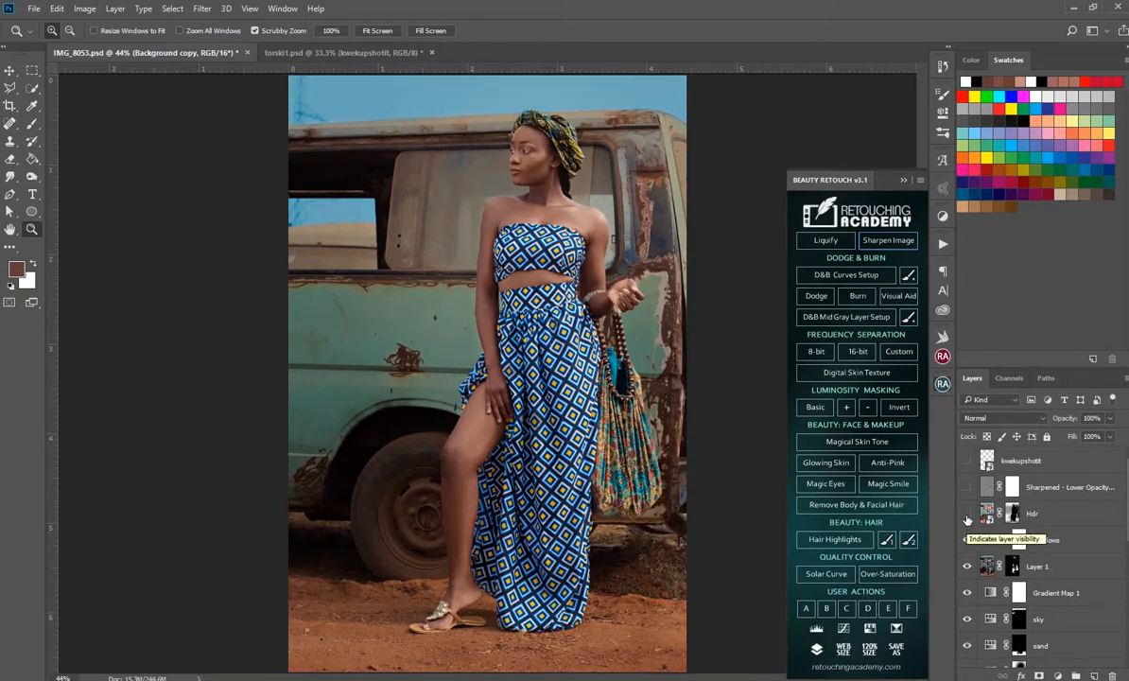
click(966, 515)
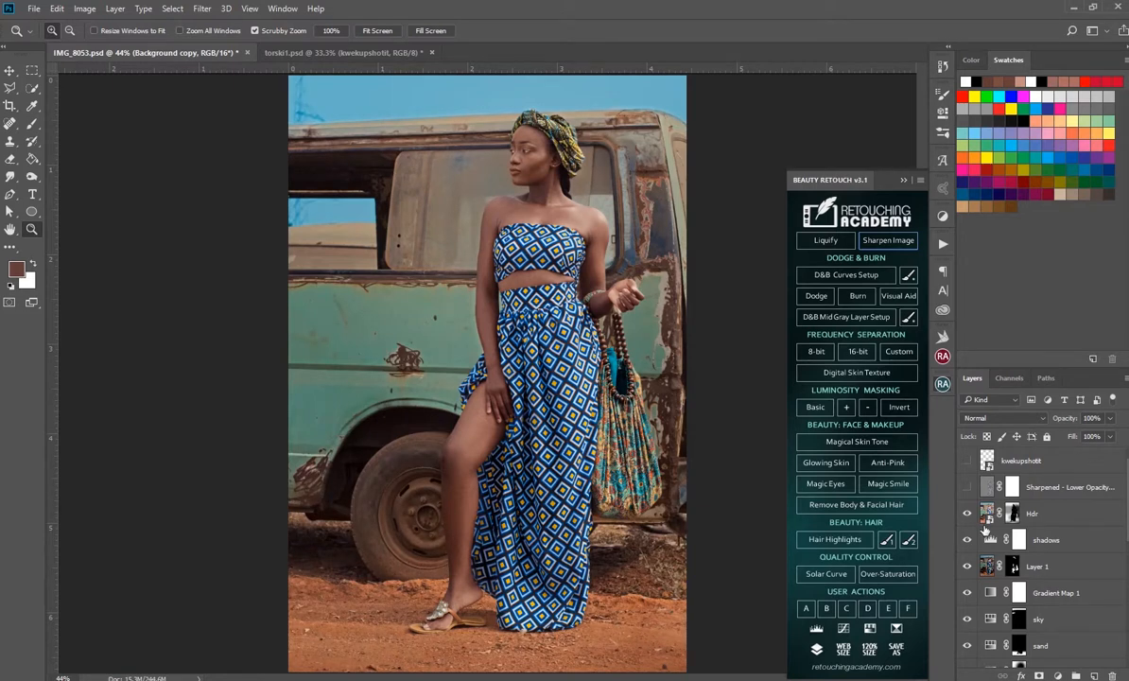
Step: Set the Hdr layer's opacity to 35%
click(1040, 513)
click(1112, 419)
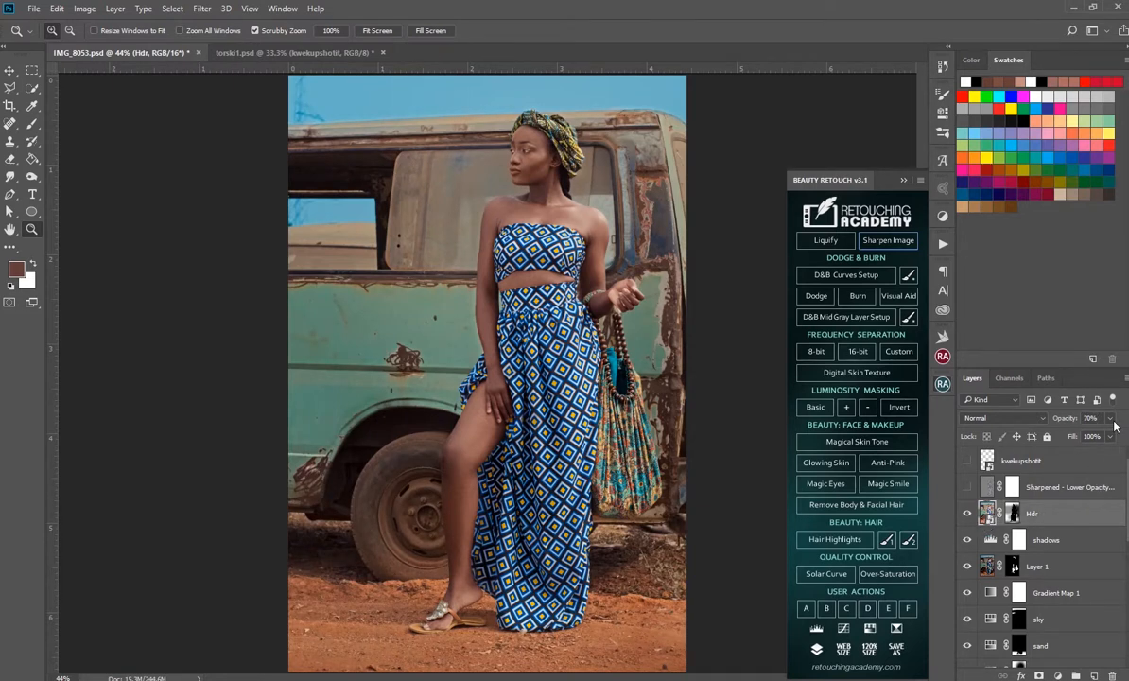
drag(1108, 437, 1090, 436)
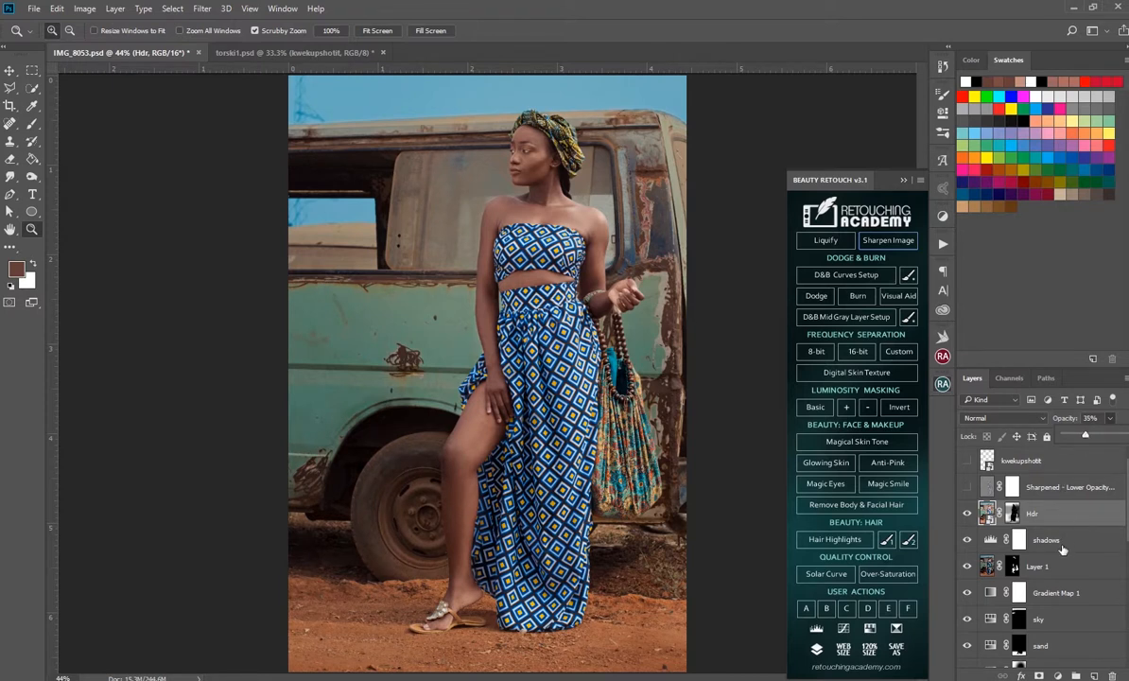
Step: Show the Sharpened - Lower Opacity If Needed layer and the watermark layer at the top of the stack
click(986, 489)
click(966, 487)
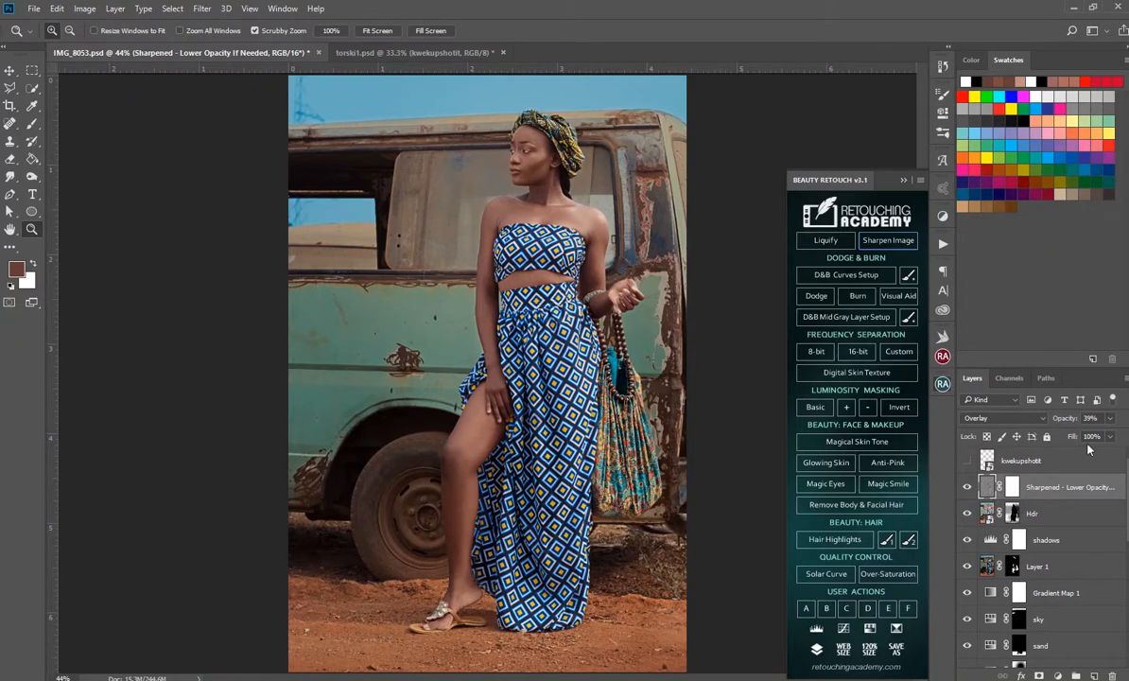
click(1109, 418)
click(974, 462)
click(967, 462)
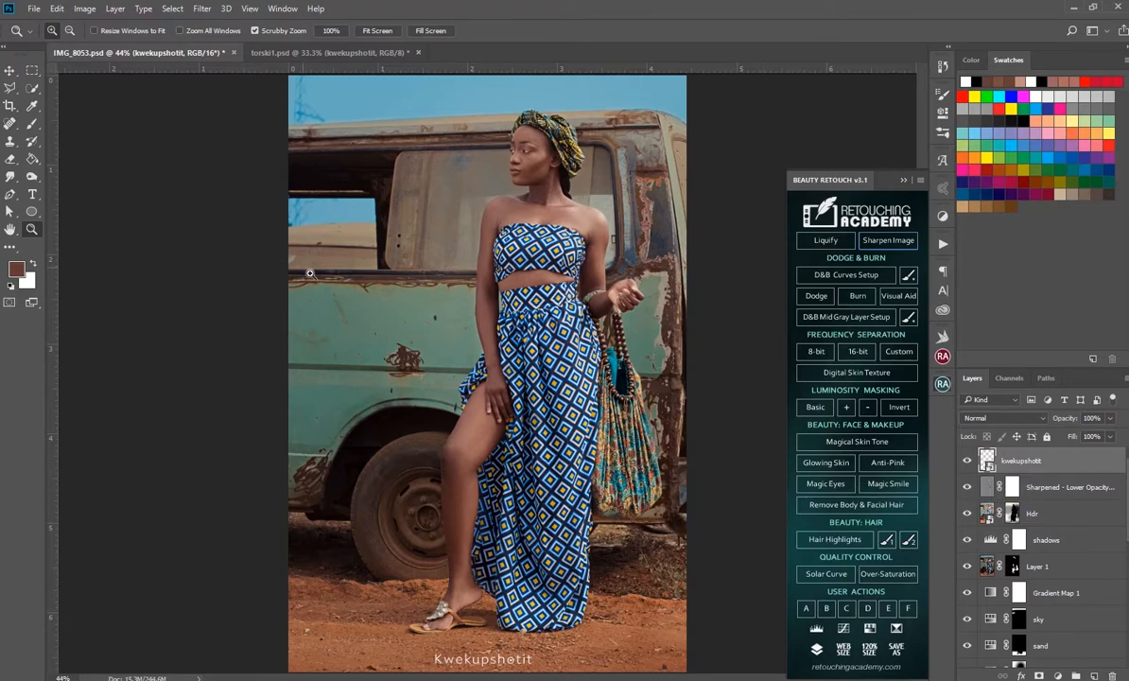
Step: Deselect all layers with the Move tool and switch to full screen mode with the menu bar
click(9, 70)
click(107, 167)
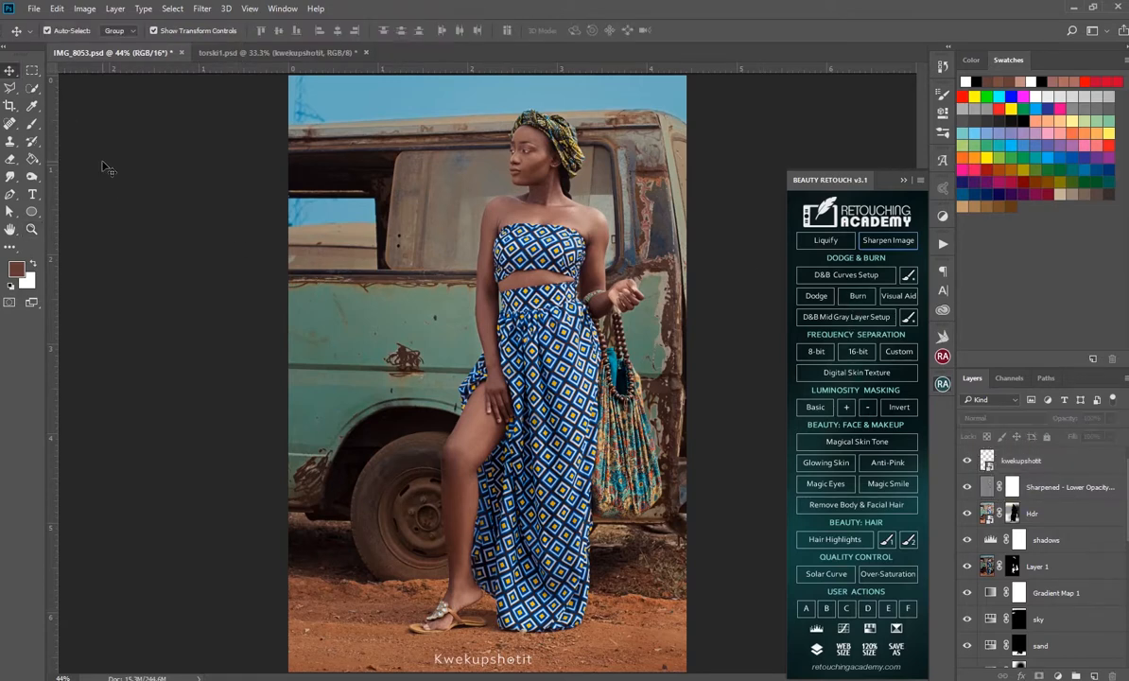
key(f)
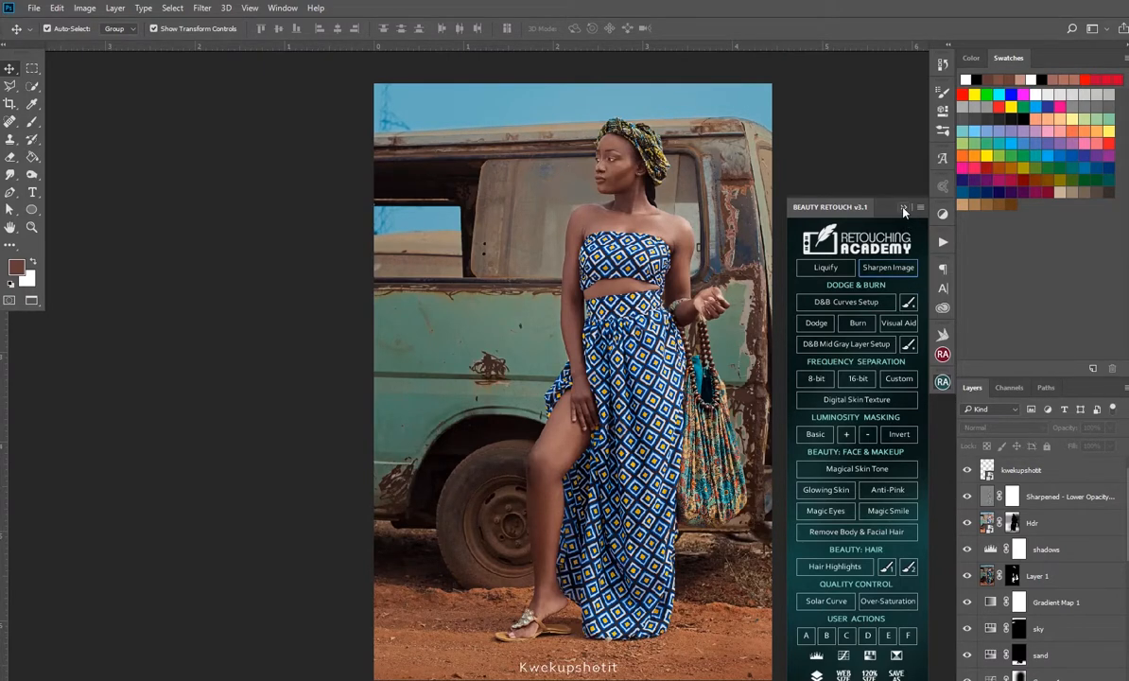
Step: Collapse the Beauty Retouch panel, and briefly display the MagicRetouchPro panel's retouching categories
click(903, 206)
click(943, 335)
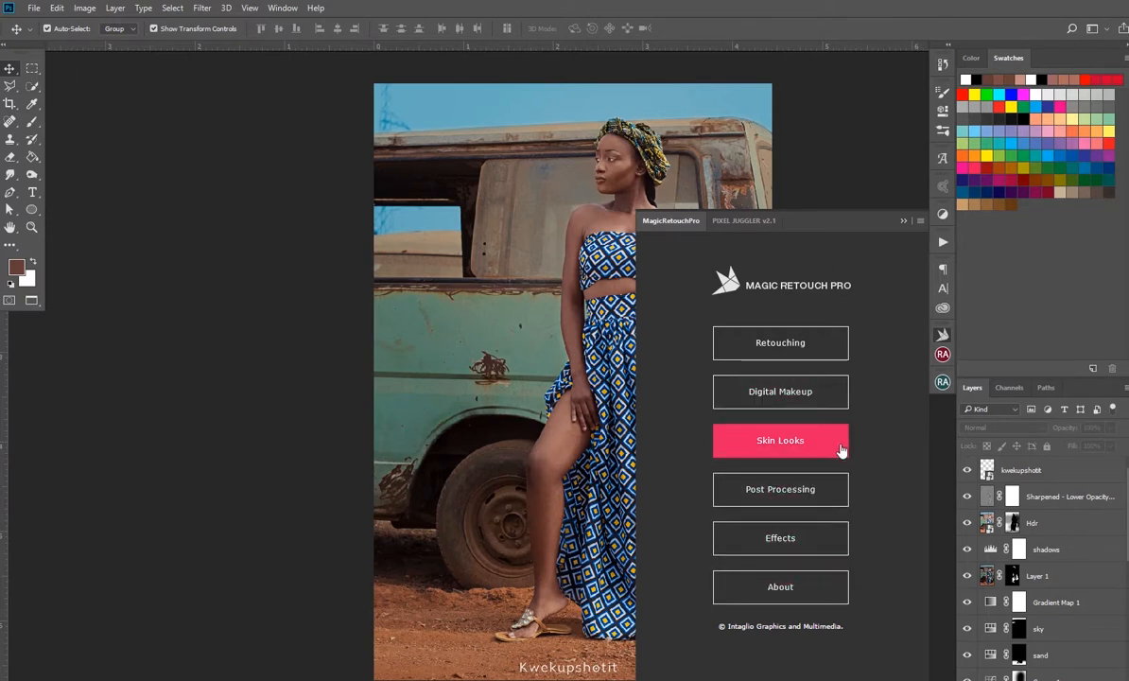
click(945, 335)
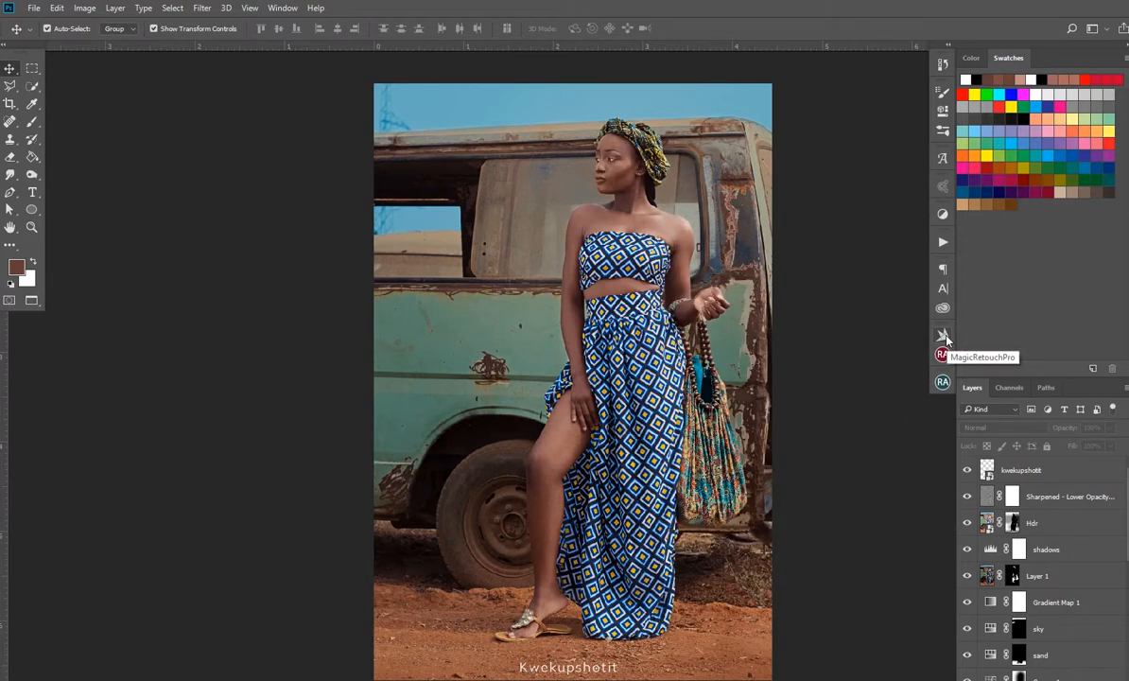